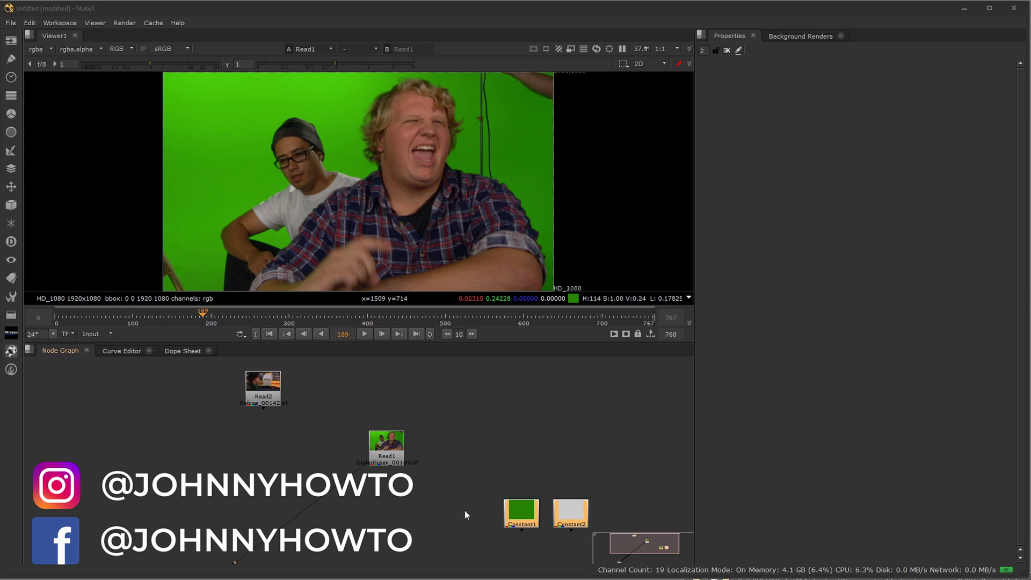
Step: Set the project's full size format to HD_1080, matching the format of the Read1 green-screen clip
double_click(394, 443)
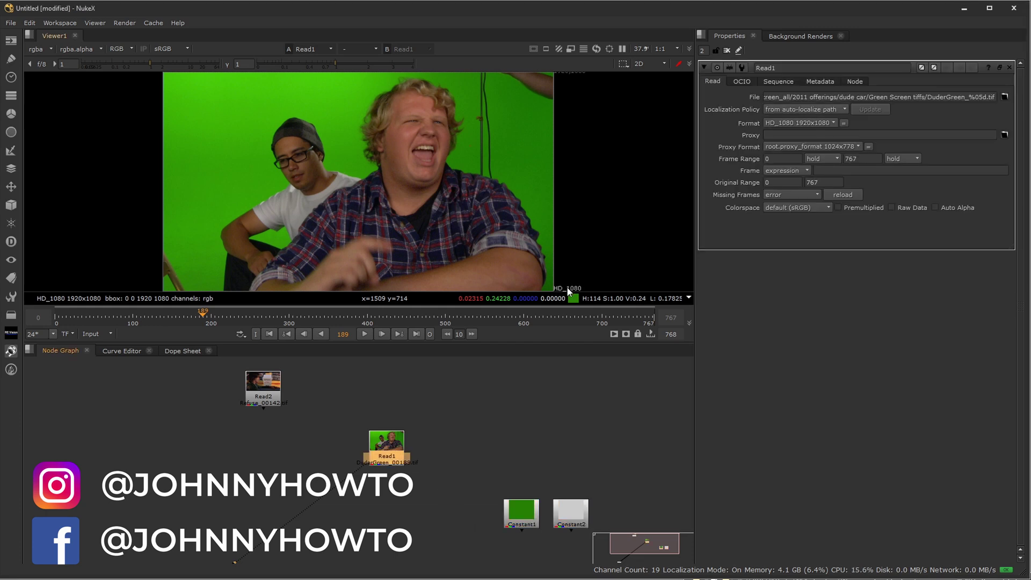
left_click(538, 393)
key("s")
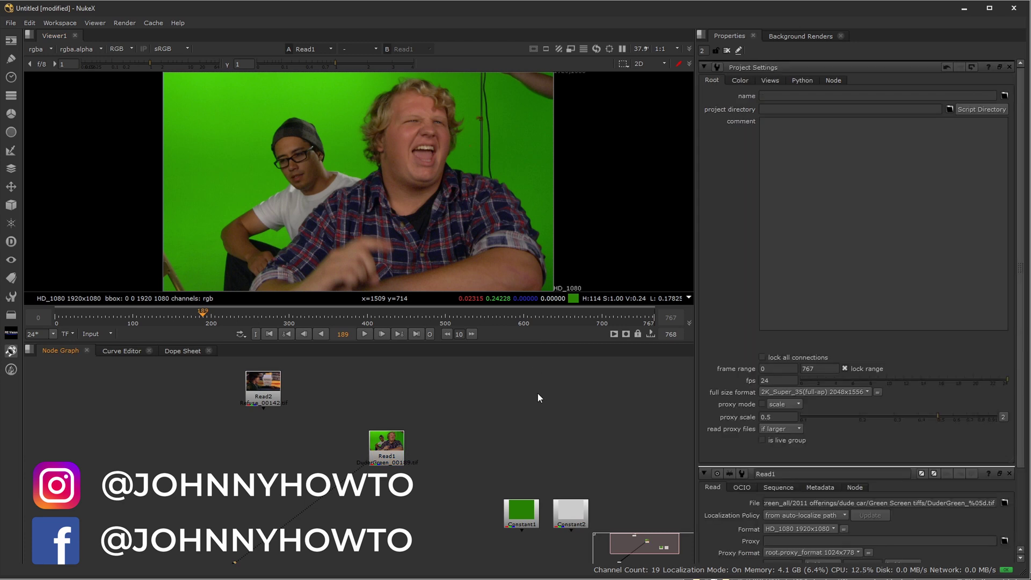
left_click(768, 396)
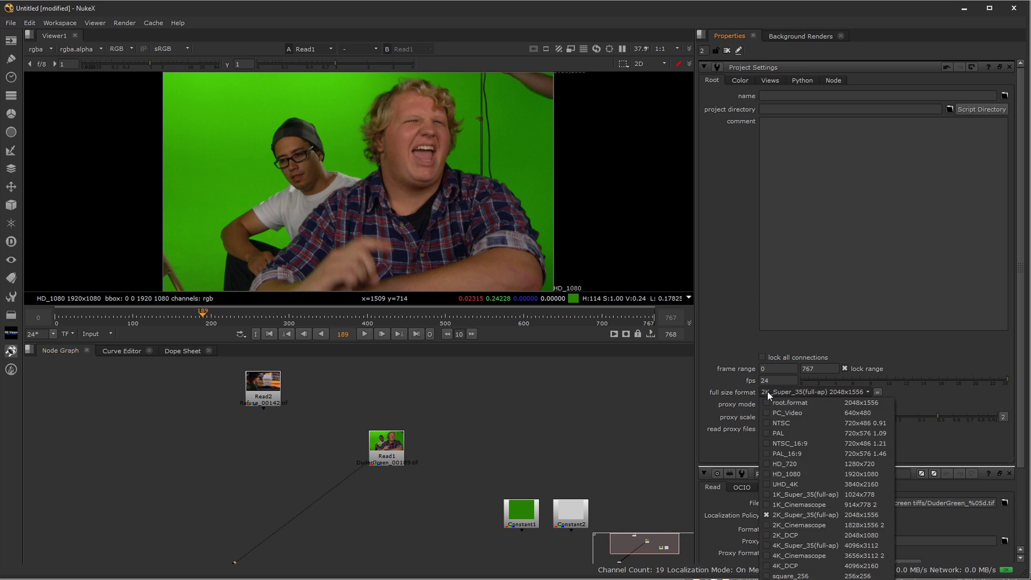
left_click(821, 475)
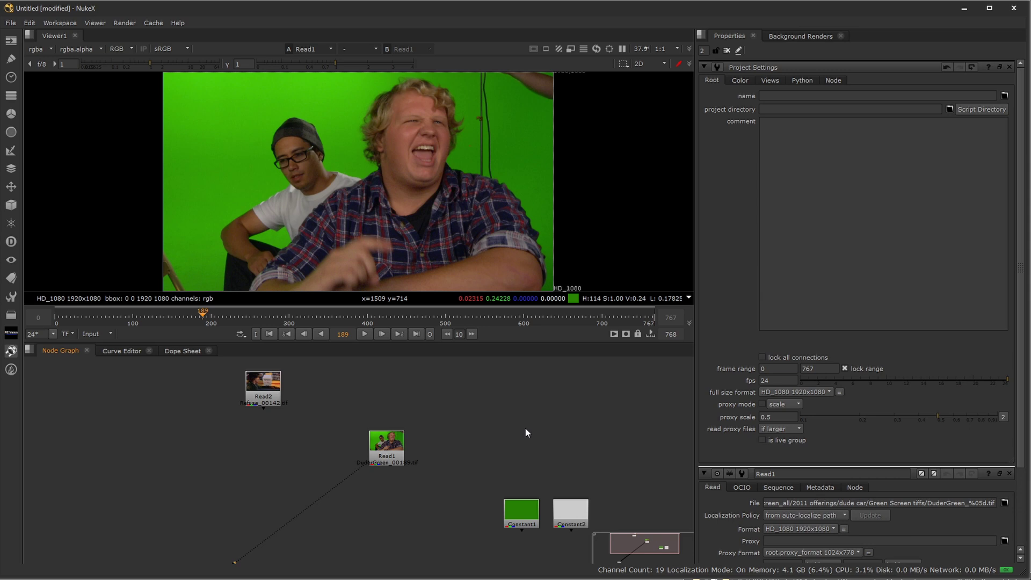
Step: Add a Roto node and start a loose Bezier outline around the blond man's head, with points outside his hair
key("o")
left_click_drag(499, 421, 498, 436)
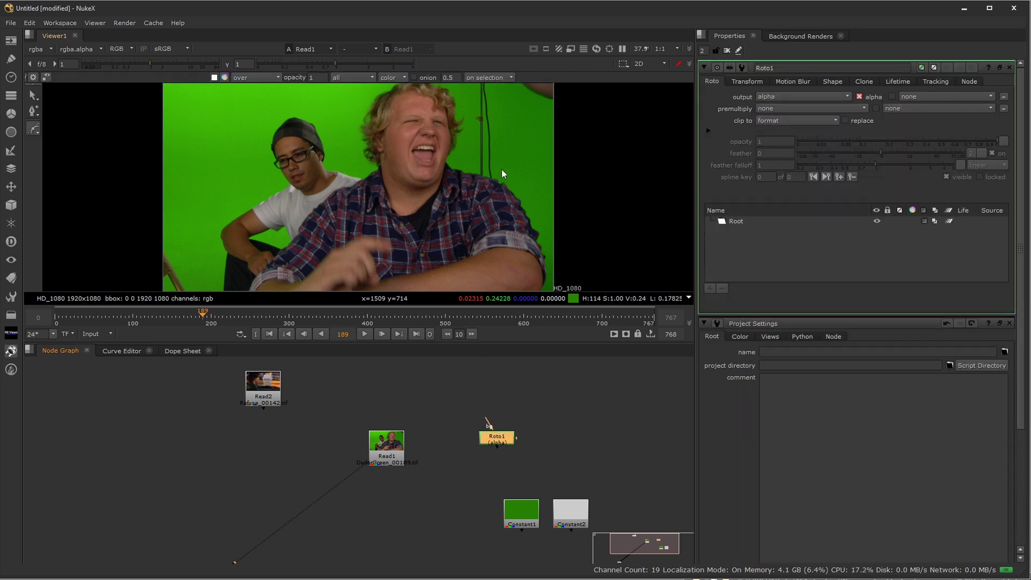
key("space")
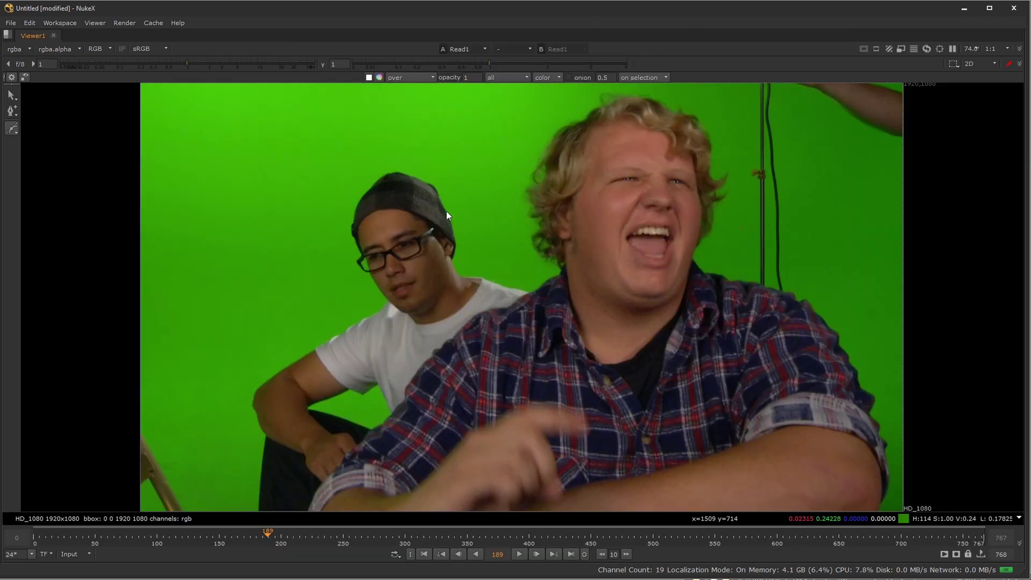
middle_click_drag(678, 183, 665, 238)
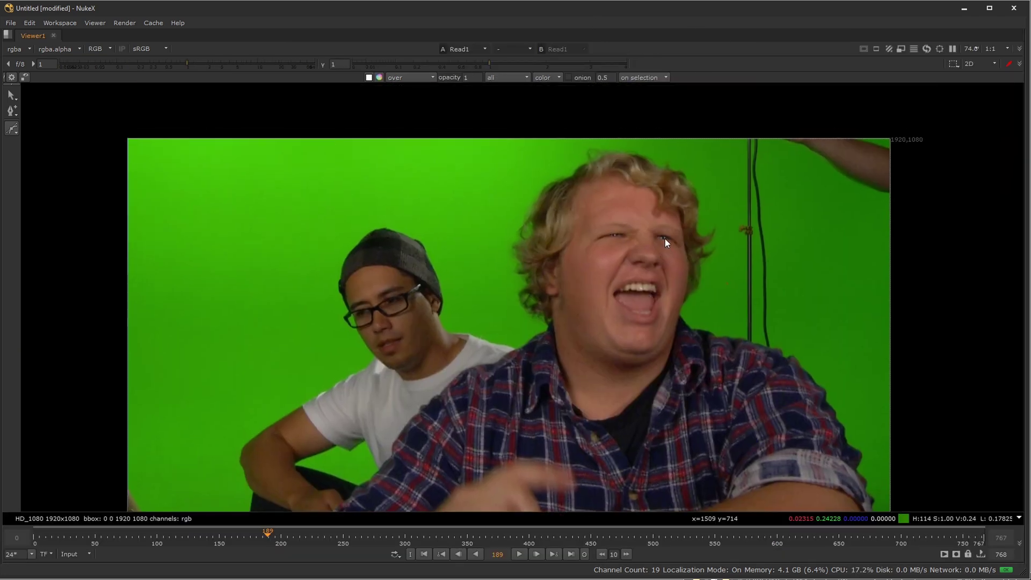
left_click(521, 332)
left_click(512, 313)
left_click(510, 187)
left_click(555, 147)
left_click(686, 130)
left_click(727, 202)
left_click(721, 326)
scroll(765, 342, "up", 5)
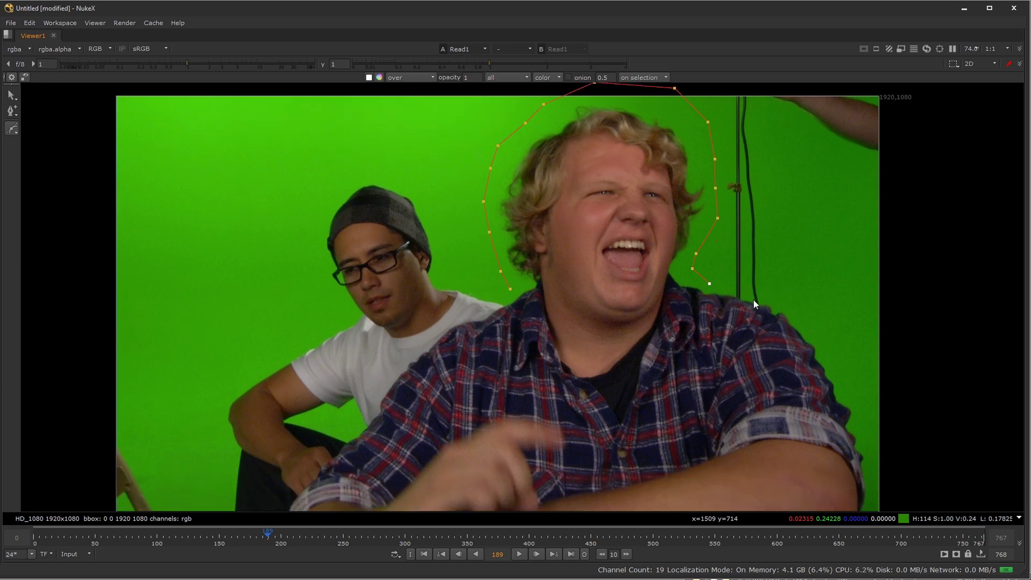
Step: Continue the roto outline along the blond man's shoulder, excluding the stand and cable, and down outside his arm
middle_click_drag(906, 307, 453, 272)
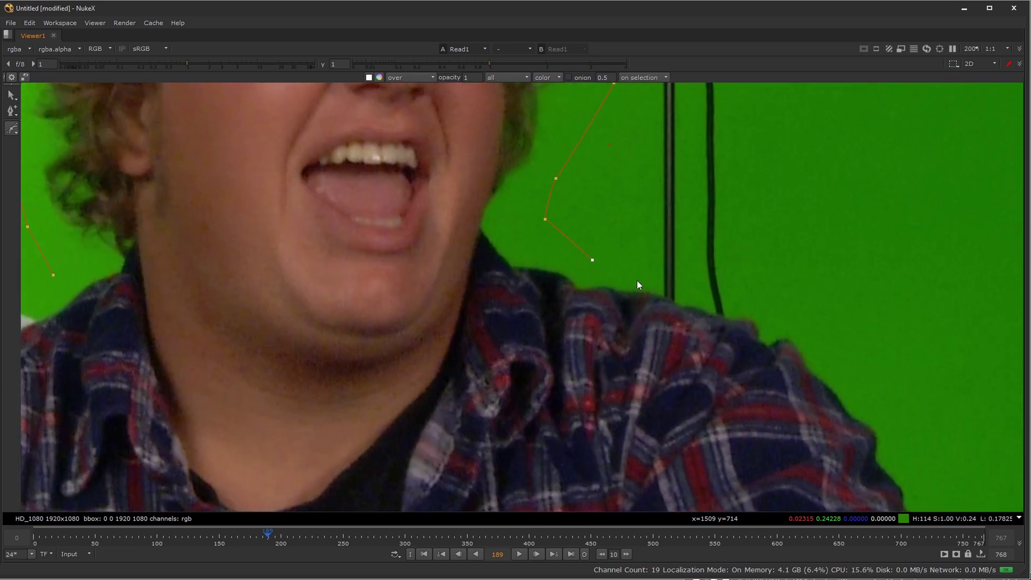
left_click(669, 299)
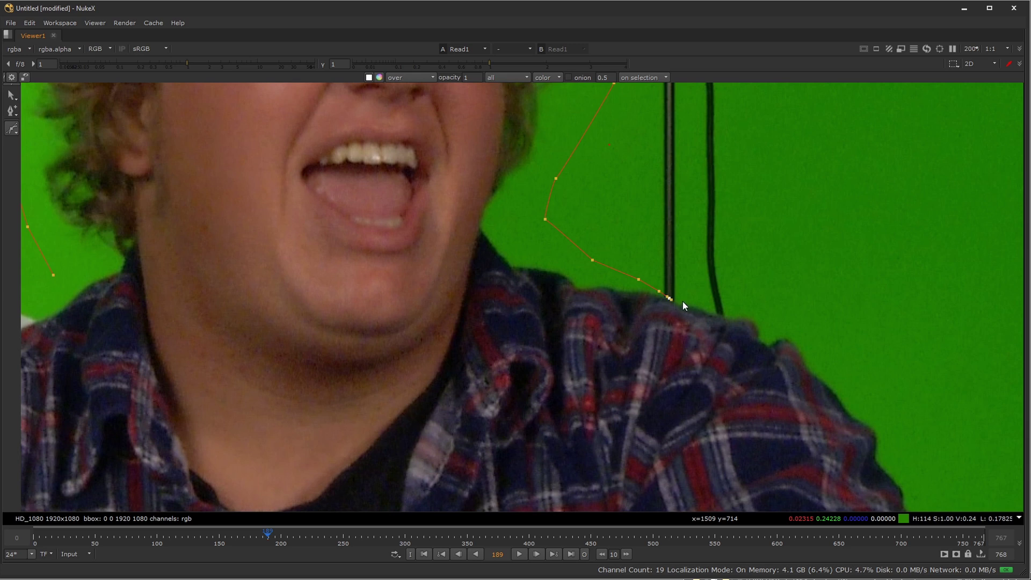
middle_click_drag(865, 325, 721, 246)
left_click(732, 315)
left_click(773, 394)
scroll(743, 285, "down", 3)
scroll(745, 288, "down", 1)
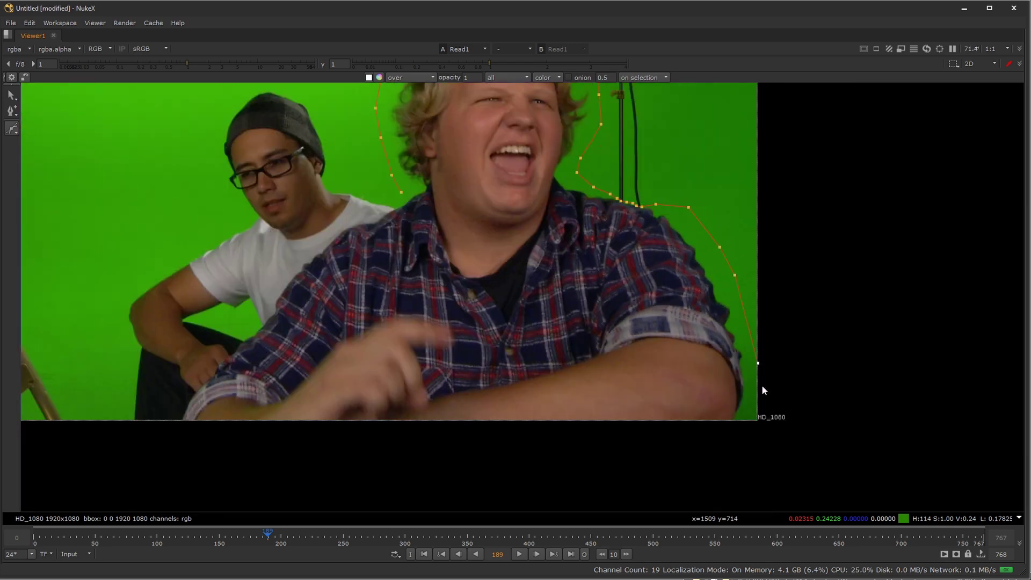
Step: Run the roto outline below the frame's lower edge to the far side of the man in the beanie
left_click(679, 443)
left_click(487, 449)
left_click(318, 450)
left_click(156, 446)
left_click(120, 433)
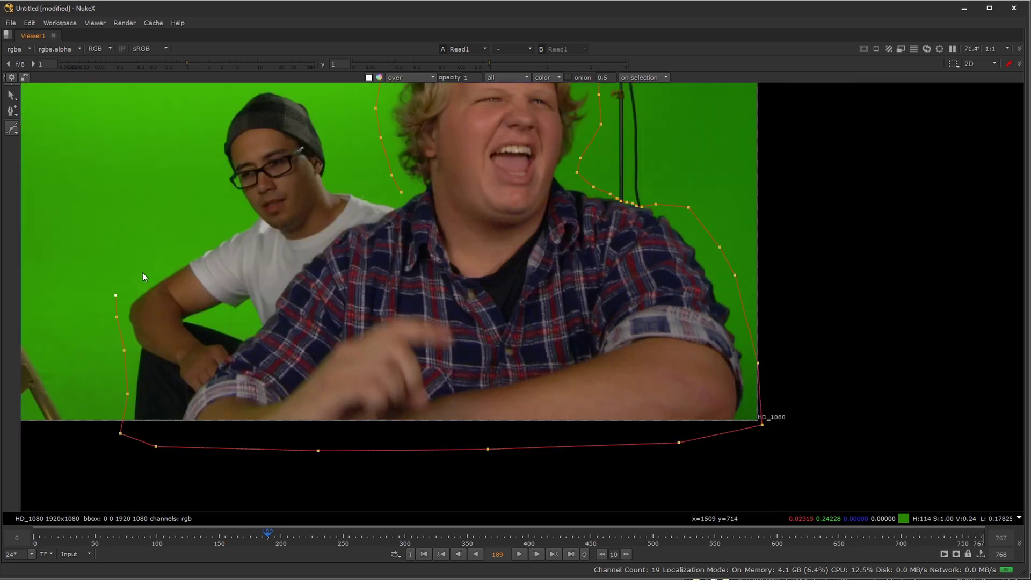
Step: Carry the outline around the beanie-wearing man's arm and head, close the shape, and adjust a point beside his neck
left_click(227, 217)
middle_click_drag(230, 214, 250, 269)
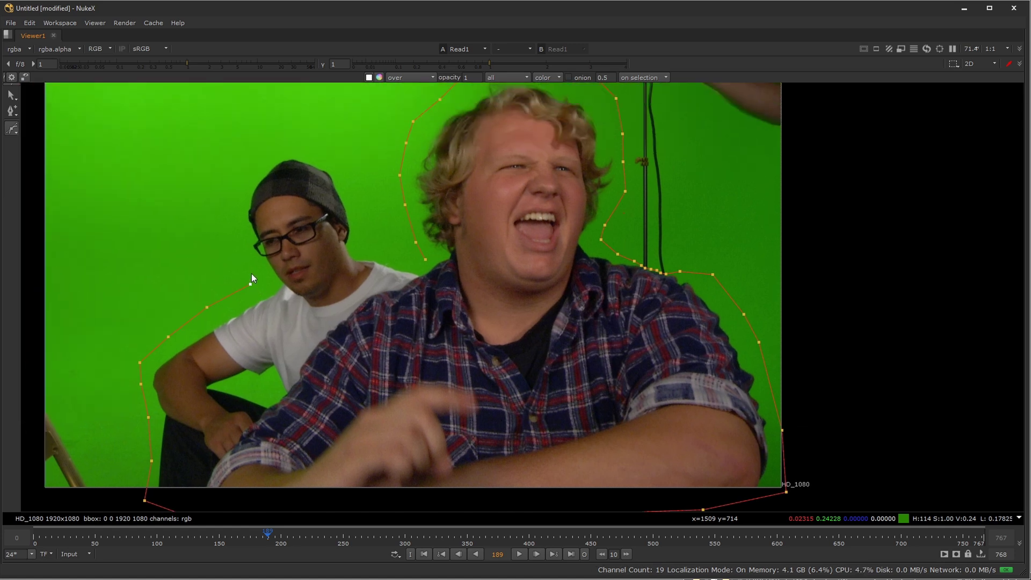
left_click(242, 230)
left_click(233, 197)
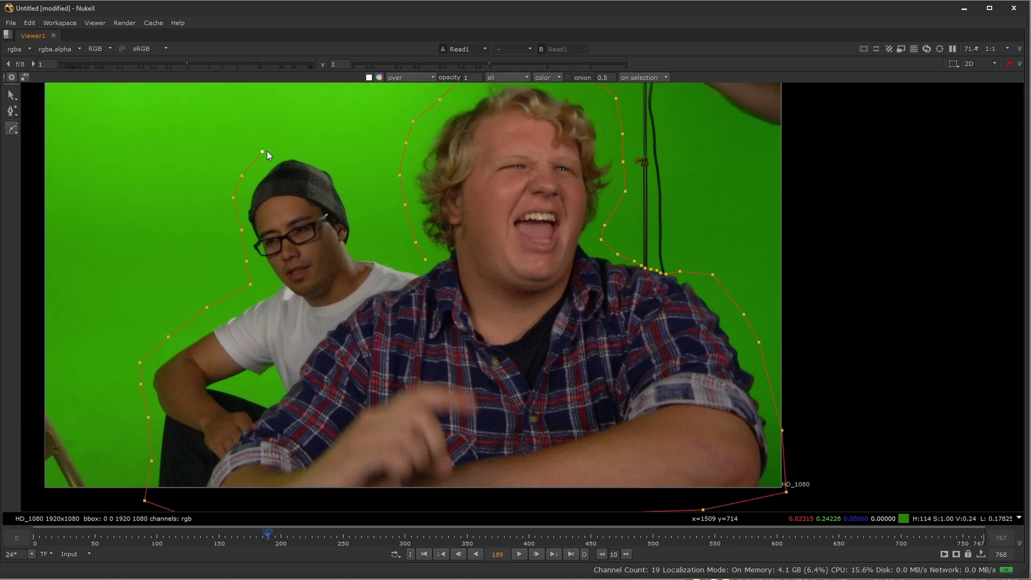
left_click(362, 213)
left_click(371, 243)
left_click(426, 260)
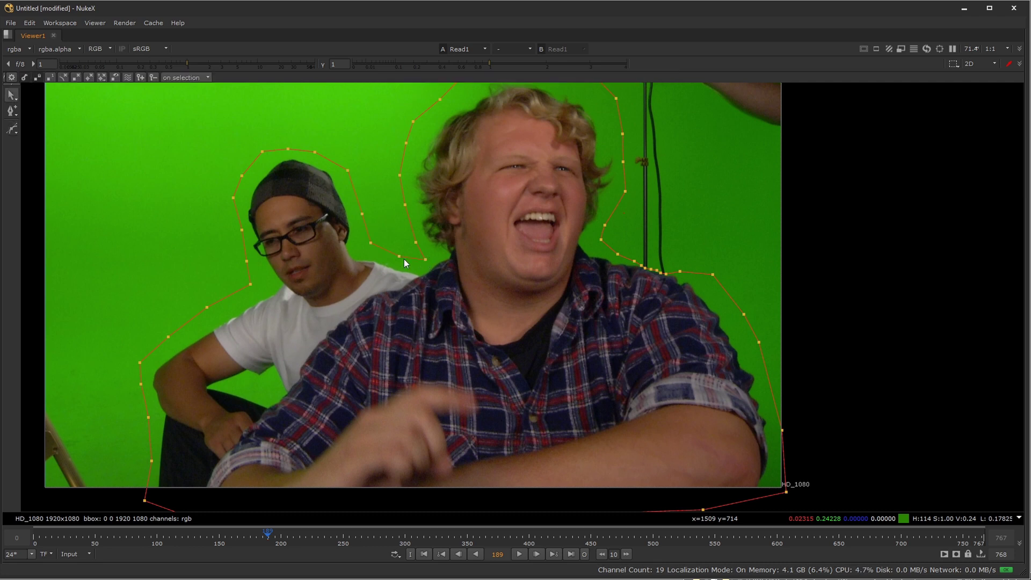
mouse_move(399, 257)
left_mouse_down()
mouse_move(370, 259)
mouse_move(400, 258)
left_mouse_up()
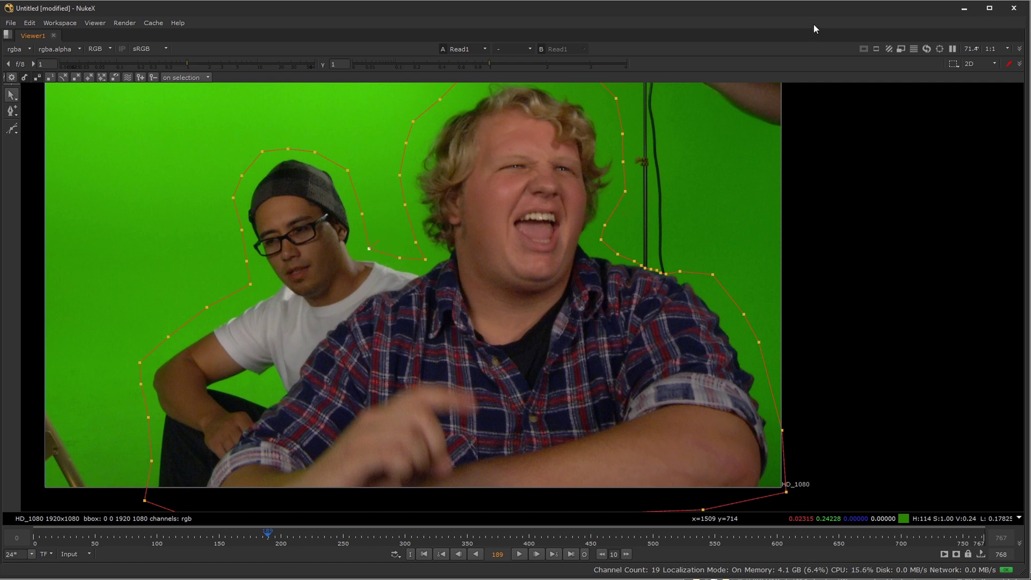
Step: Add an In merge node with Read1 as input A and Roto1 as input B to mask the clip
key("space")
middle_click_drag(411, 446, 434, 417)
middle_click_drag(460, 472, 460, 504)
left_click(434, 459)
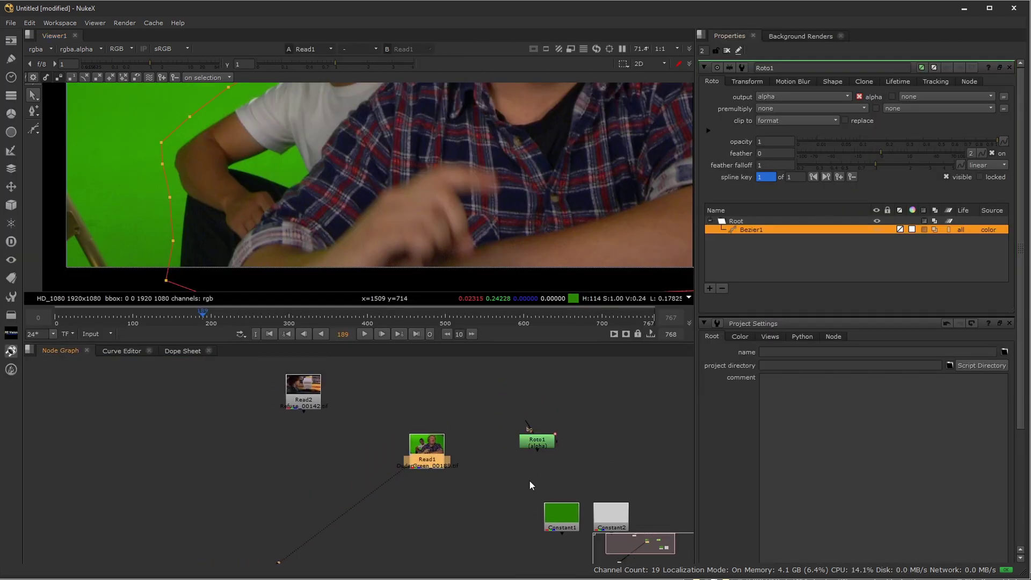
key("Tab")
type("in")
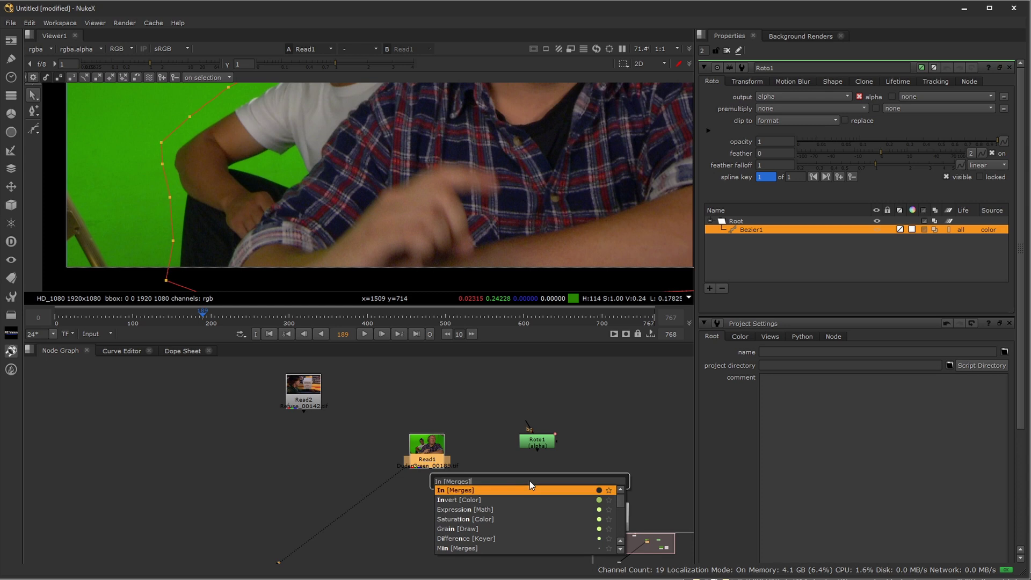
key("Return")
left_click_drag(473, 466, 537, 442)
scroll(562, 173, "down", 5)
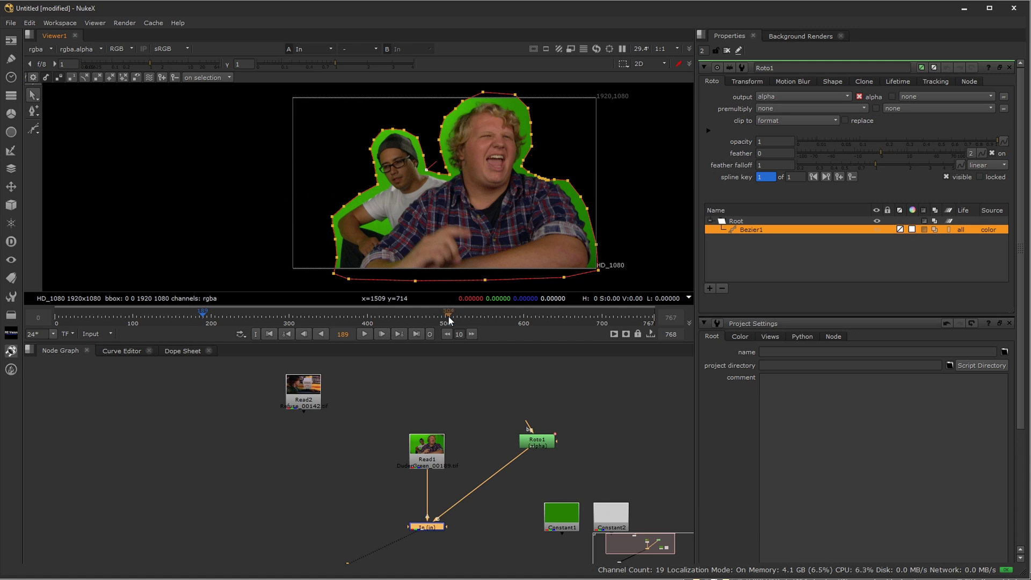
Step: Step forward through the clip in 10-frame jumps to frame 239, examining how the roto shape fits both men
left_click(471, 334)
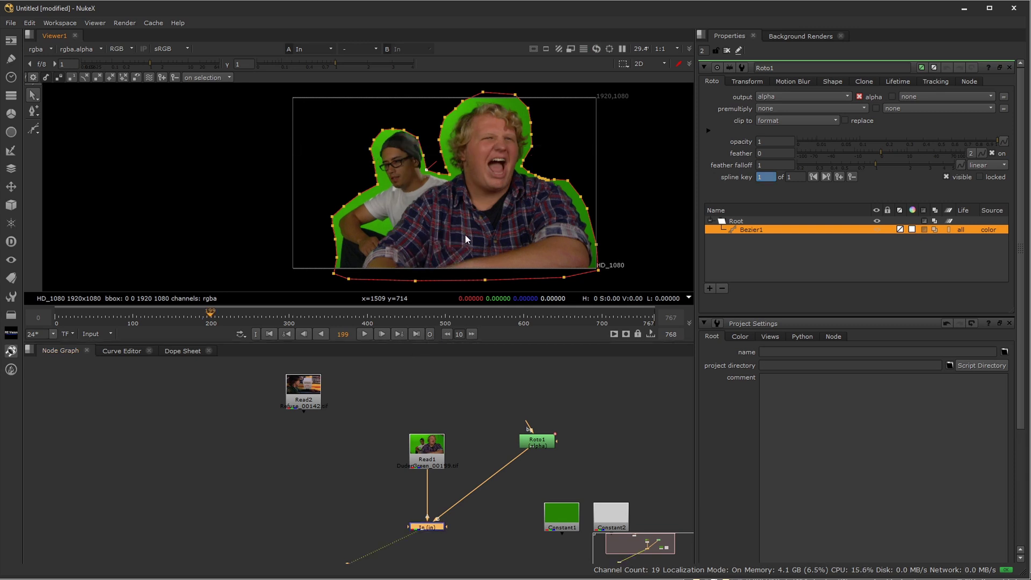
scroll(420, 141, "up", 3)
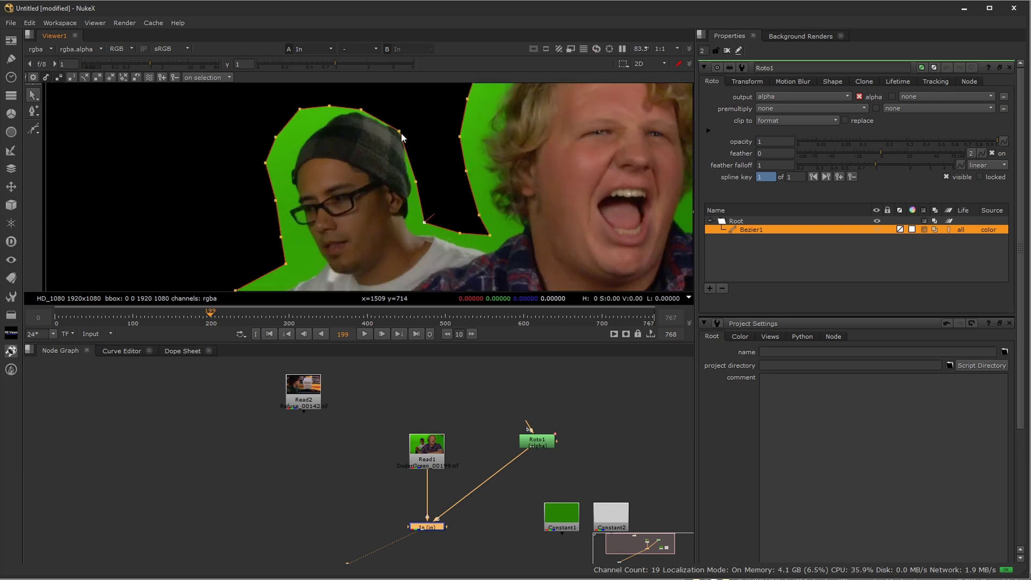
scroll(422, 139, "down", 2)
middle_click_drag(508, 163, 404, 191)
scroll(466, 228, "up", 3)
scroll(468, 198, "down", 3)
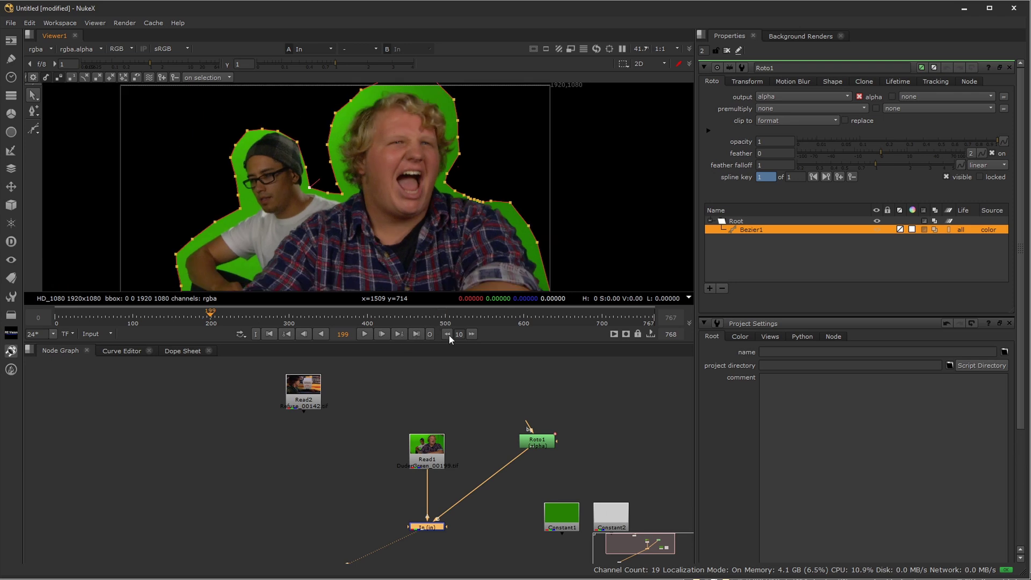
left_click(472, 334)
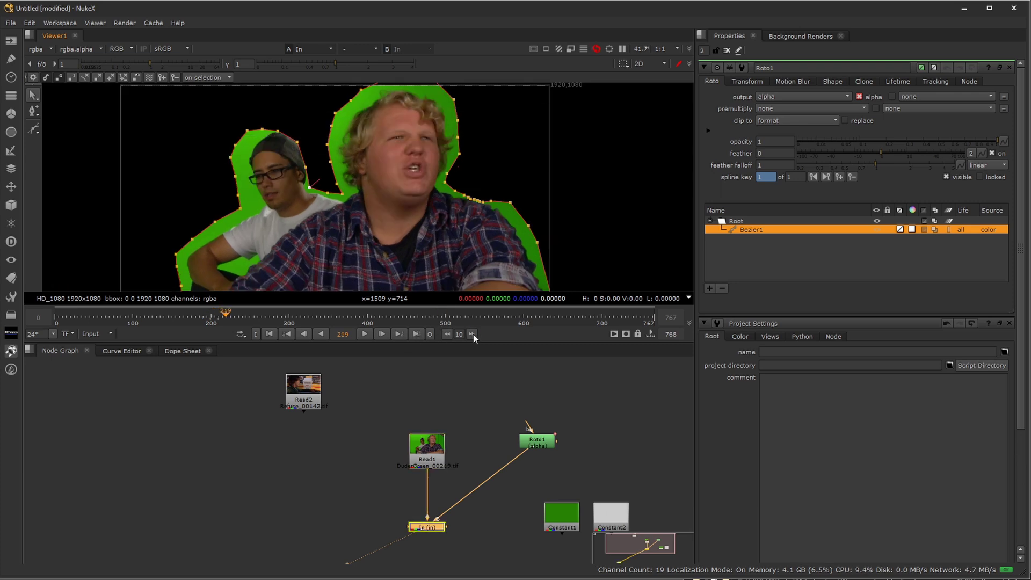
left_click(473, 334)
left_click(473, 334)
left_click(473, 335)
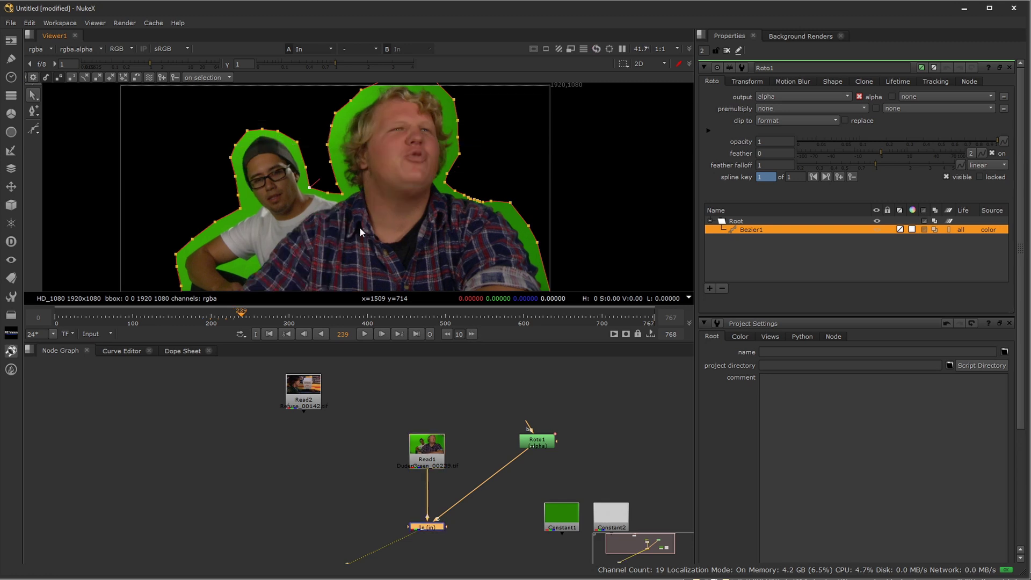
middle_click_drag(350, 227, 363, 186)
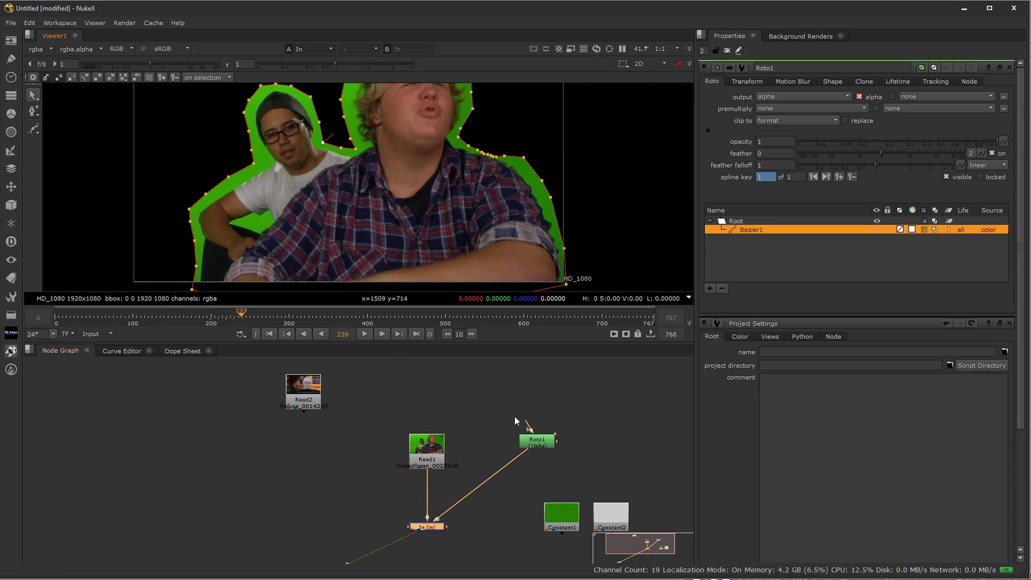
middle_click_drag(411, 138, 434, 180)
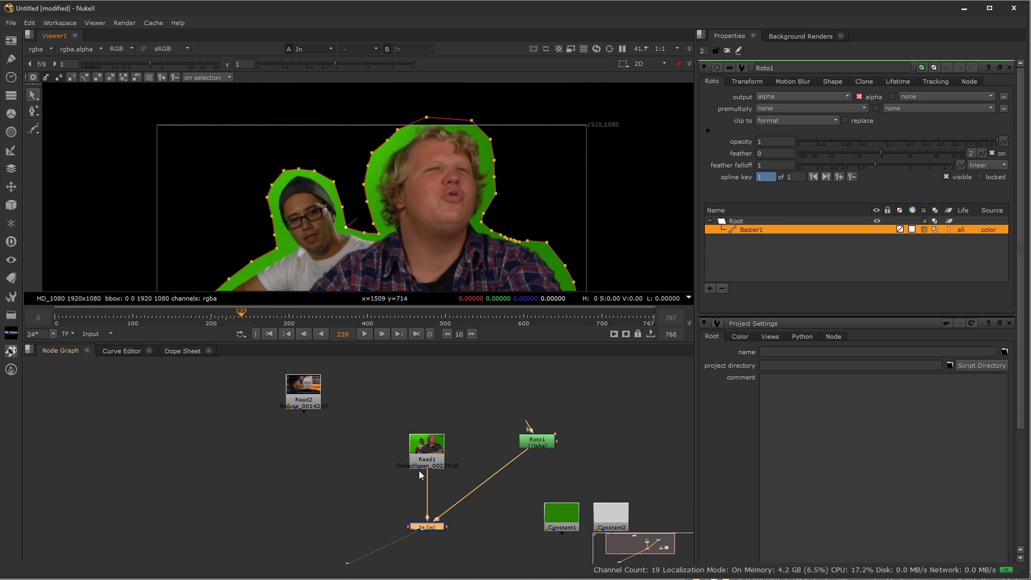
Step: Delete the In merge node and the Roto1 node from the node graph
middle_click_drag(492, 479, 463, 435)
left_click_drag(514, 401, 515, 422)
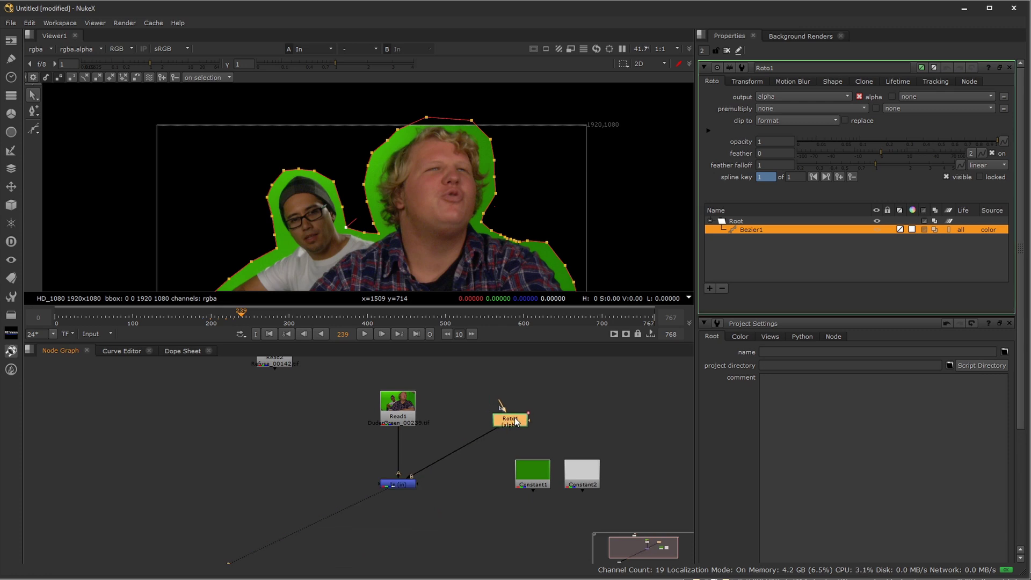
key("Delete")
key("Delete")
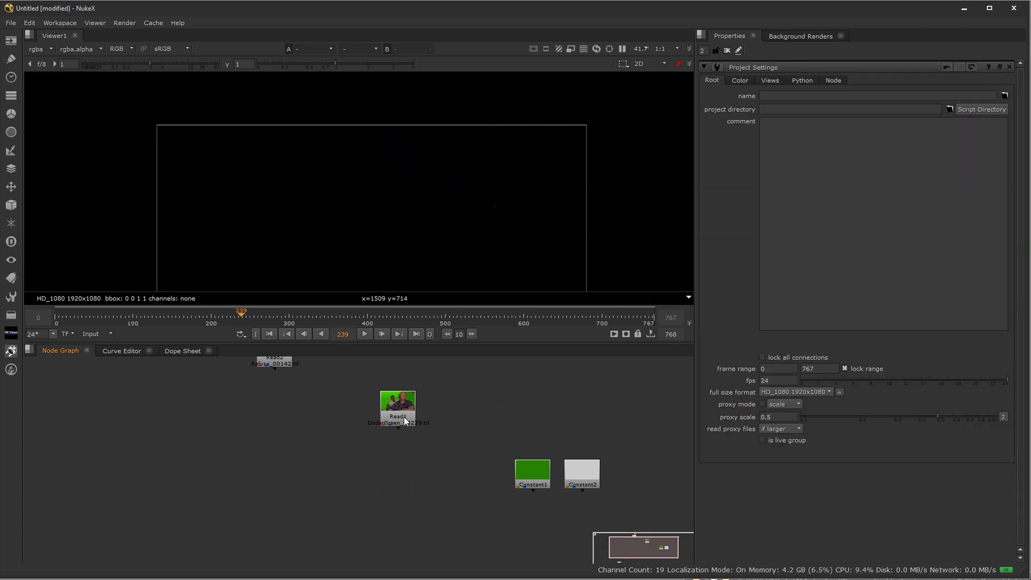
Step: Show the Read1 clip in the viewer, fit it to the view, and go to frame 166
left_click(404, 419)
key("1")
left_click(322, 421)
middle_click_drag(323, 421, 313, 480)
middle_click_drag(425, 213, 431, 190)
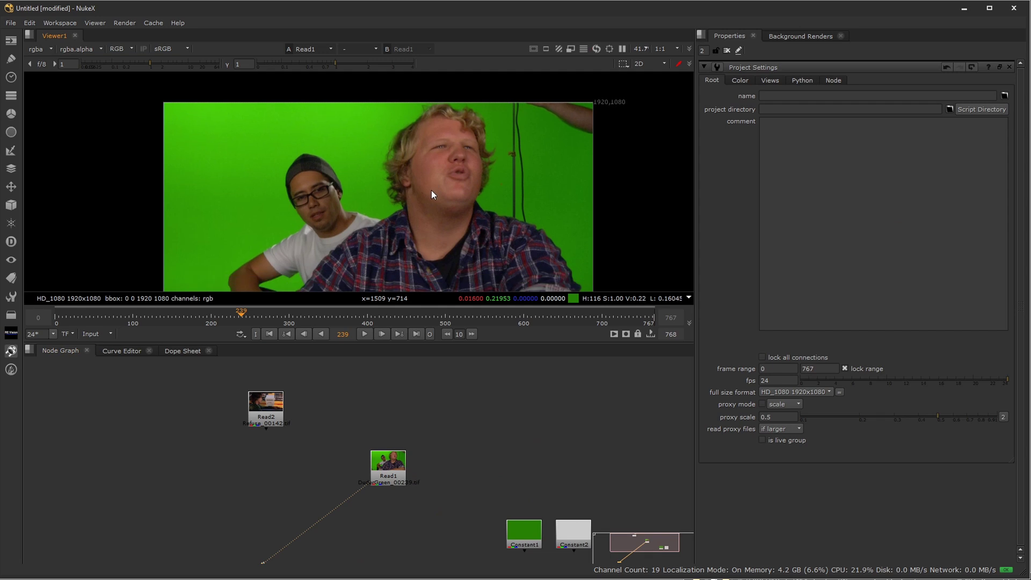
key("f")
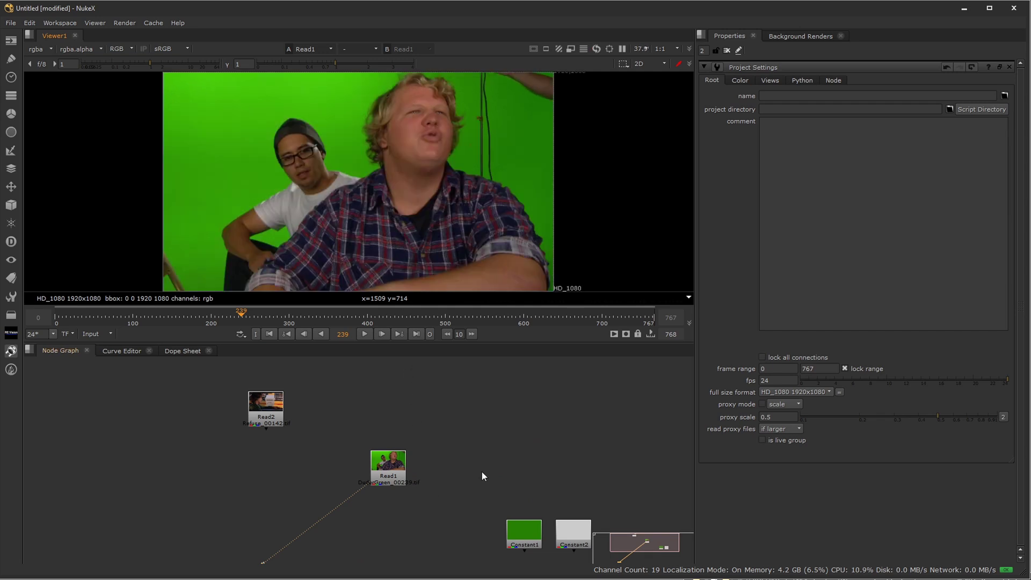
left_click(456, 488)
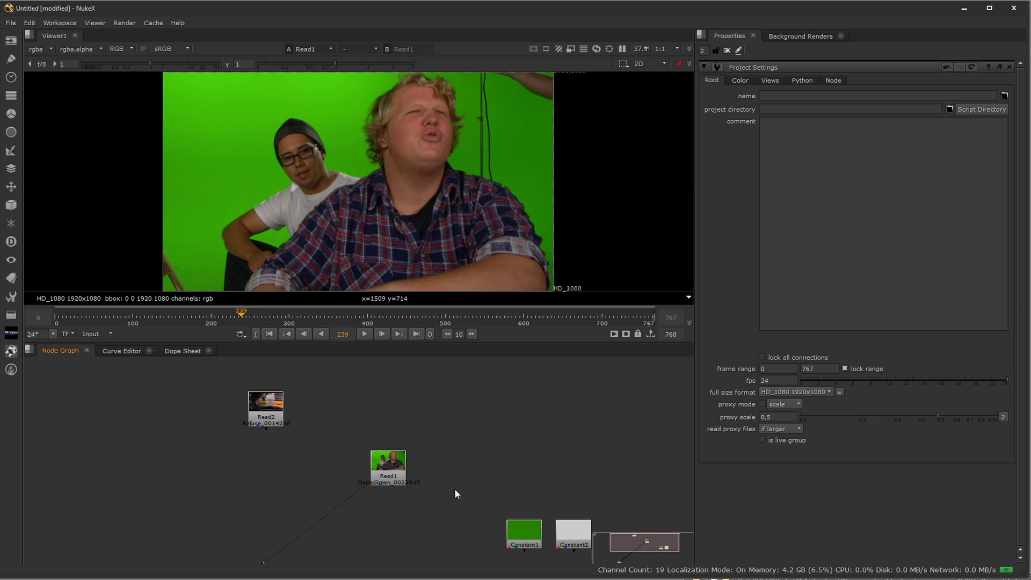
left_click(184, 317)
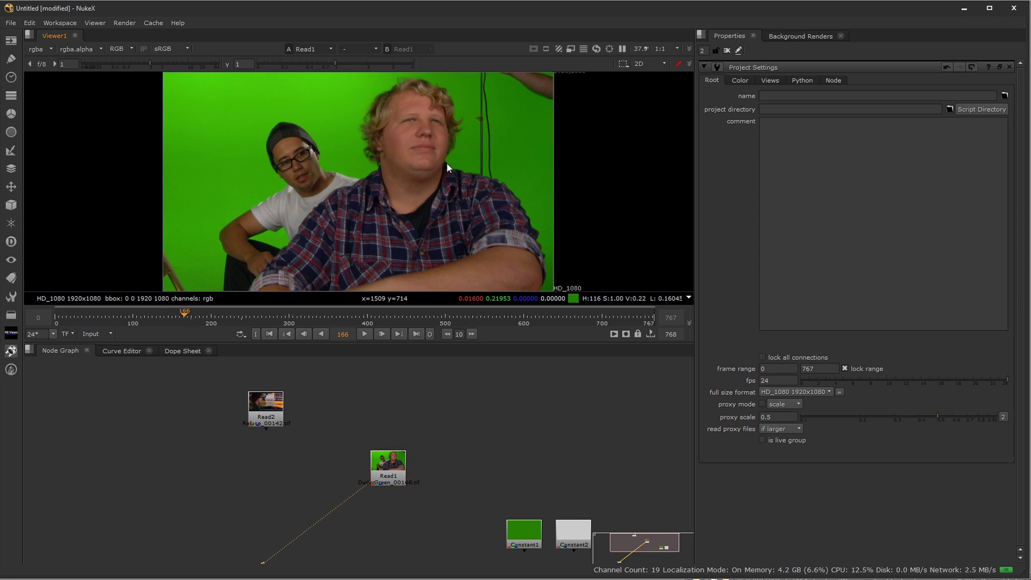
Step: Add a Primatte node and connect its foreground input to Read1
key("Tab")
type("rrim")
key("Return")
left_click_drag(466, 505, 388, 466)
left_click_drag(465, 519, 460, 534)
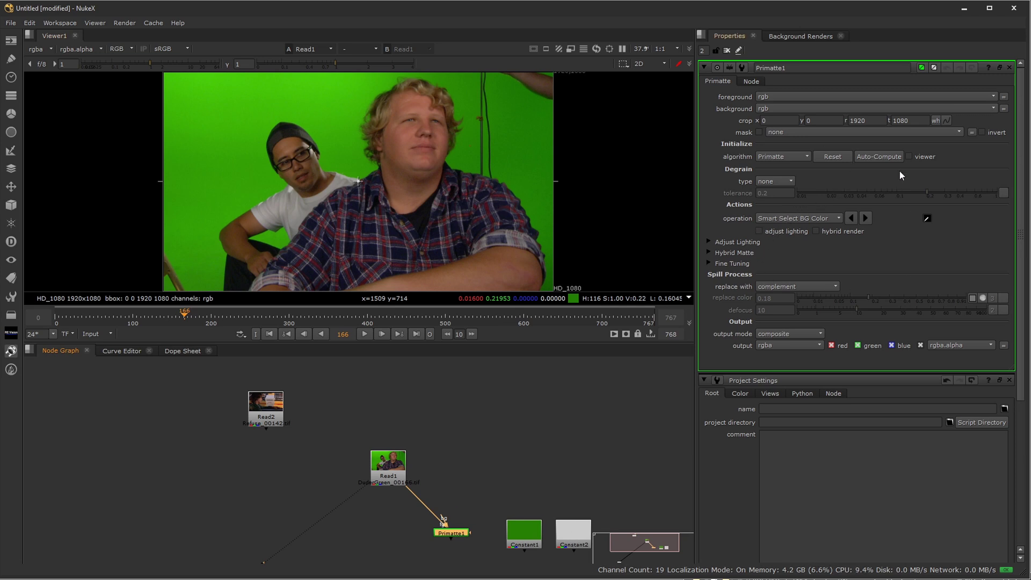
Step: Auto-compute the Primatte key and display its alpha channel in the viewer
left_click(882, 156)
key("1")
key("a")
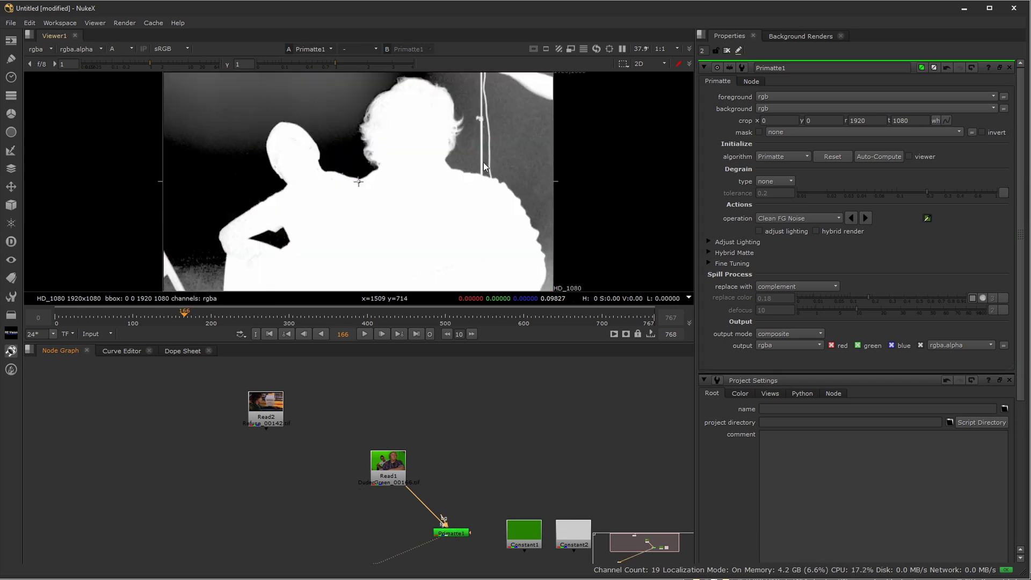
middle_click_drag(488, 144, 517, 175)
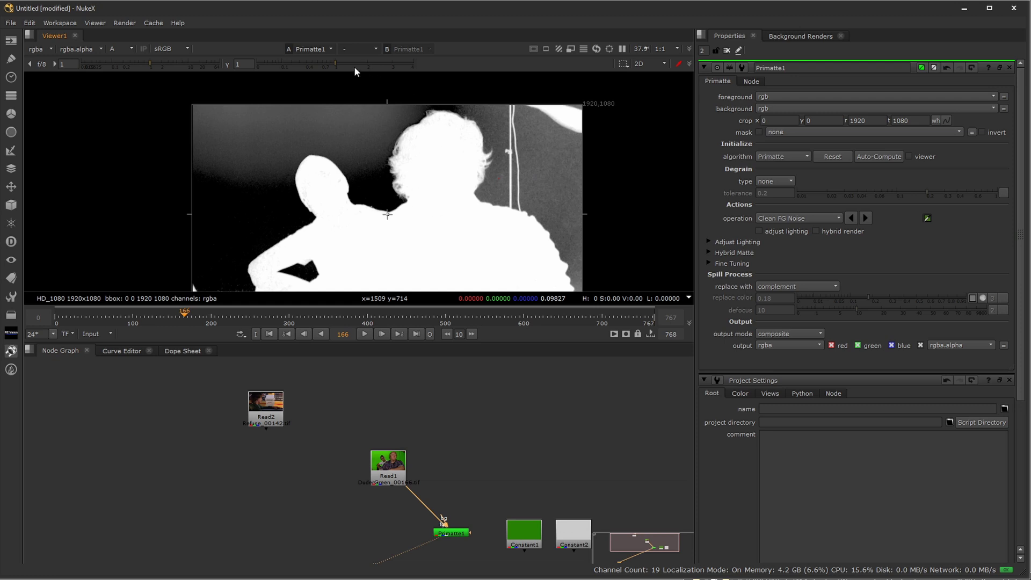
Step: Set the viewer gamma to 0 and enlarge the viewer to expose holes in the foreground matte, keeping Clean FG Noise as the Primatte operation
left_click_drag(336, 63, 252, 60)
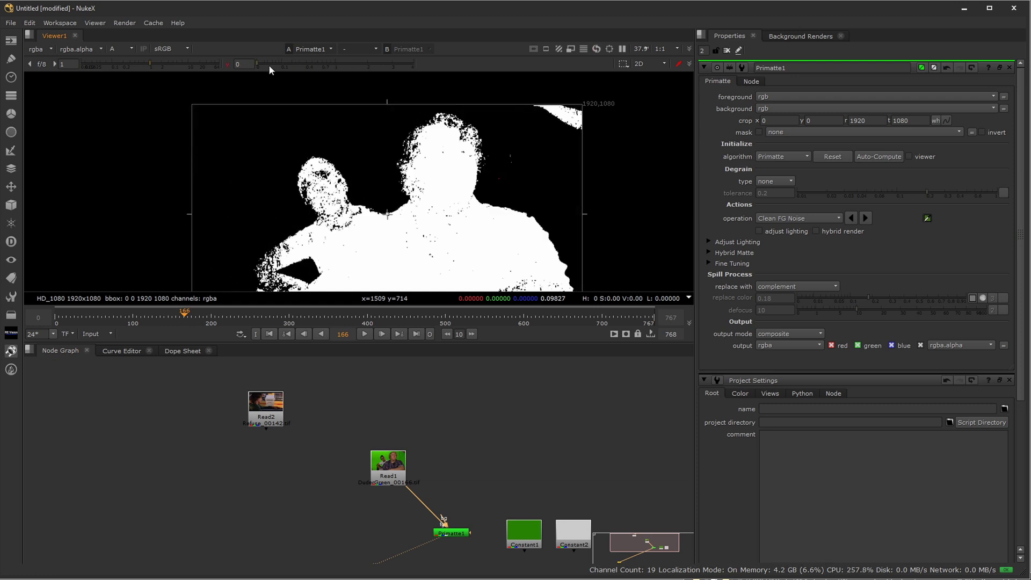
left_click(228, 65)
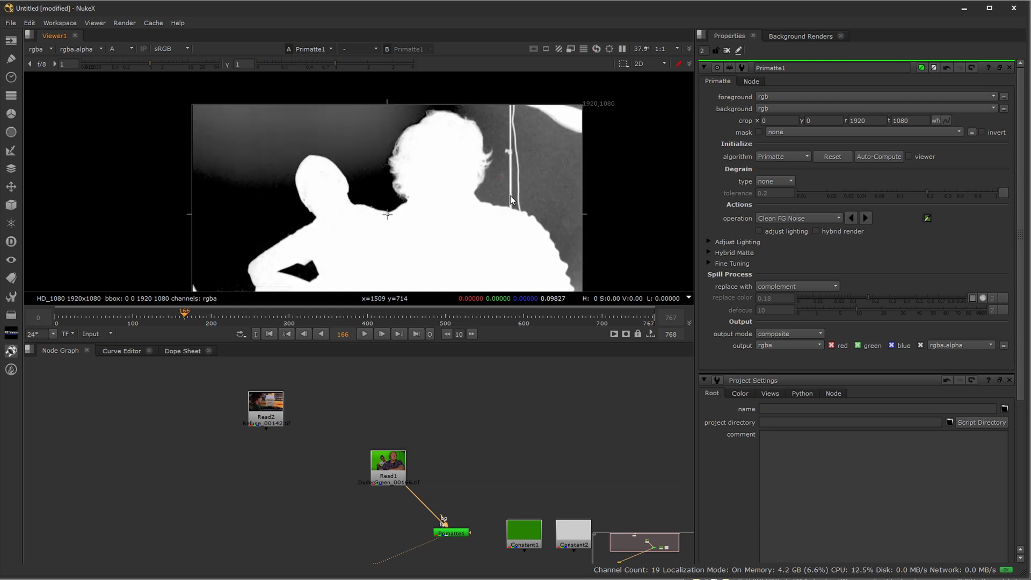
left_click(785, 221)
left_click(776, 217)
left_click_drag(336, 63, 244, 63)
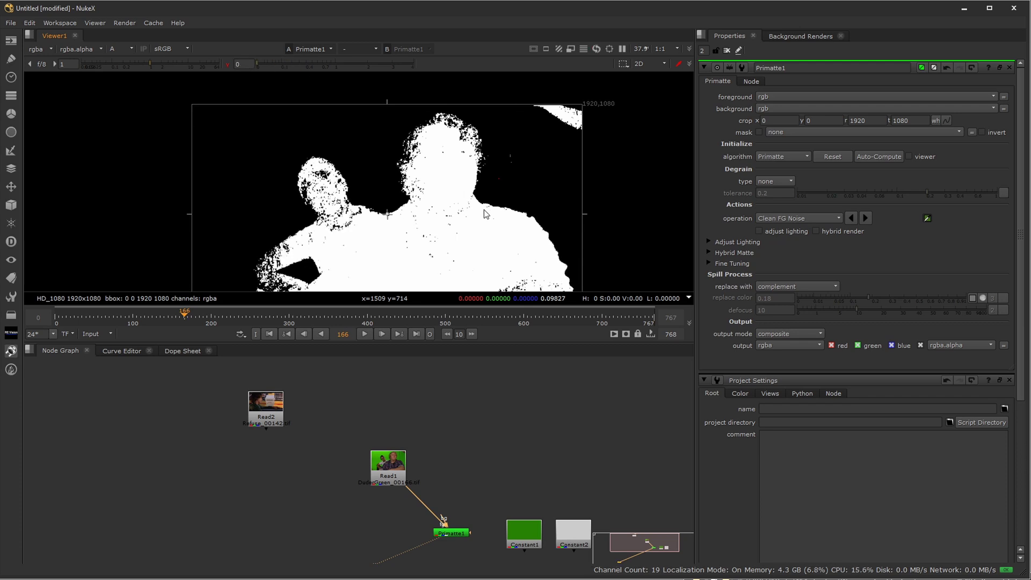
key("space")
middle_click_drag(618, 379, 583, 362)
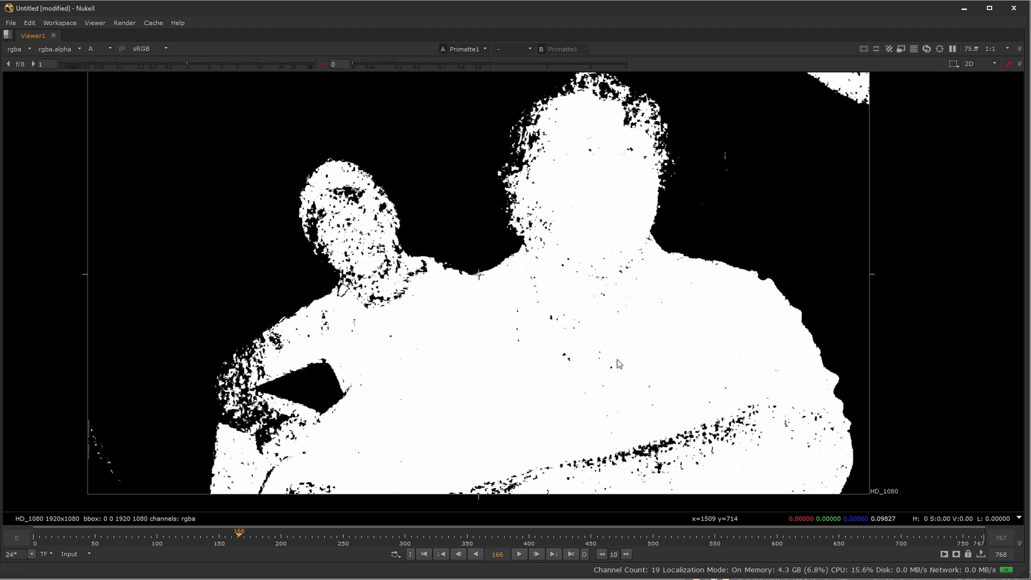
key("space")
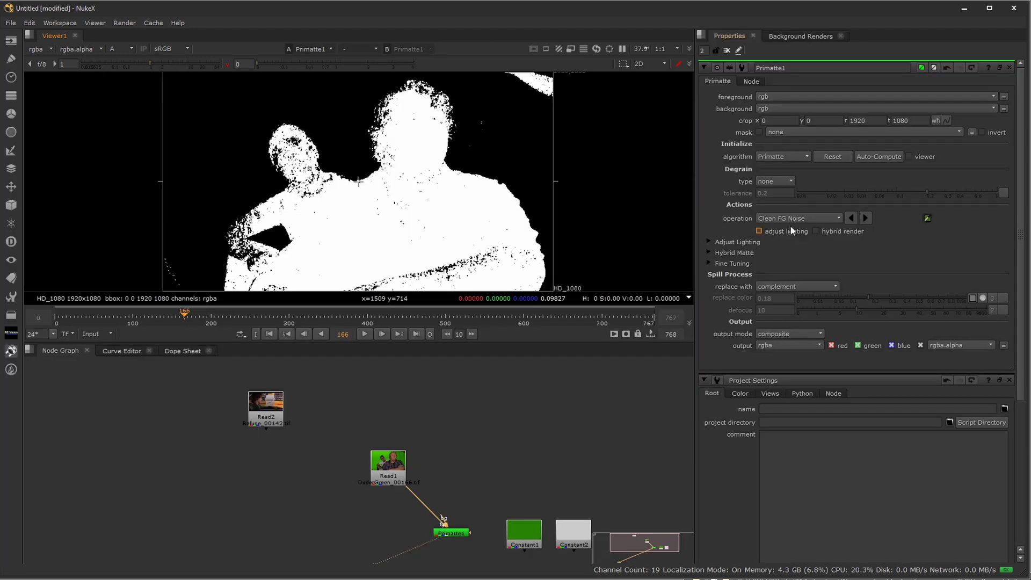
key("space")
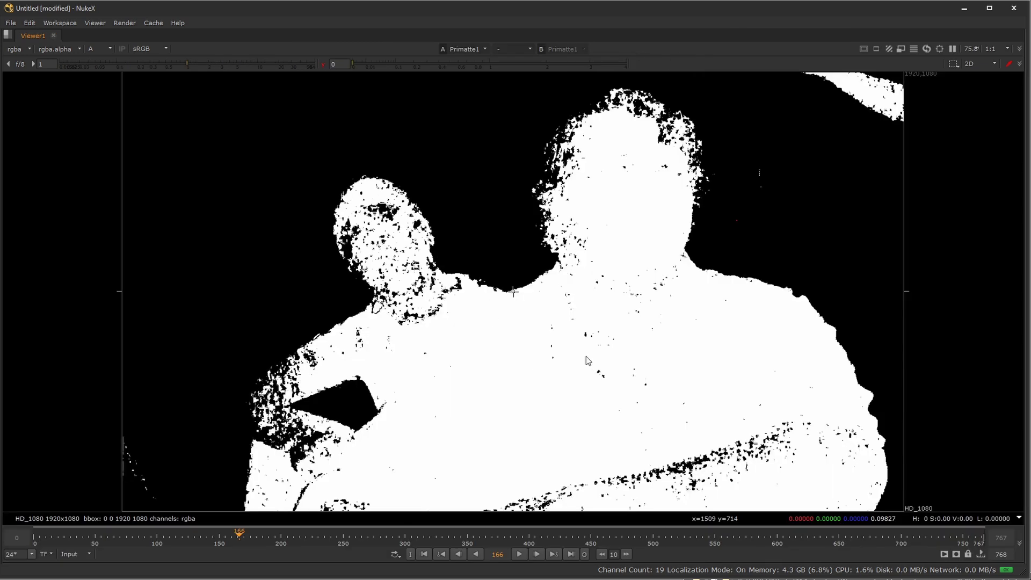
Step: Clean foreground noise by sampling the front man's shirt and hair, and recheck the matte at gamma 0
left_click_drag(550, 307, 730, 483, "ctrl+shift")
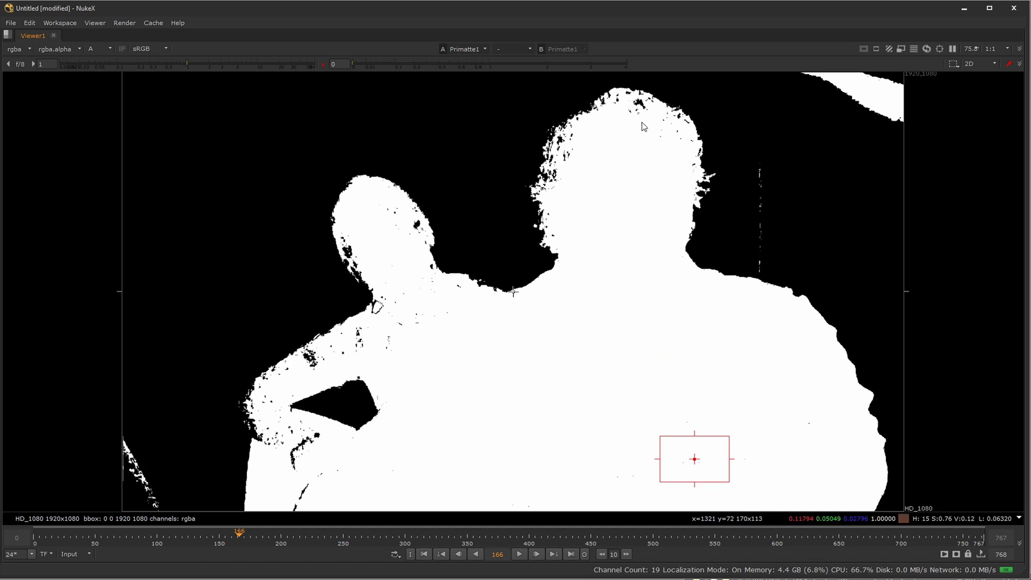
left_click_drag(641, 123, 627, 110, "ctrl+shift")
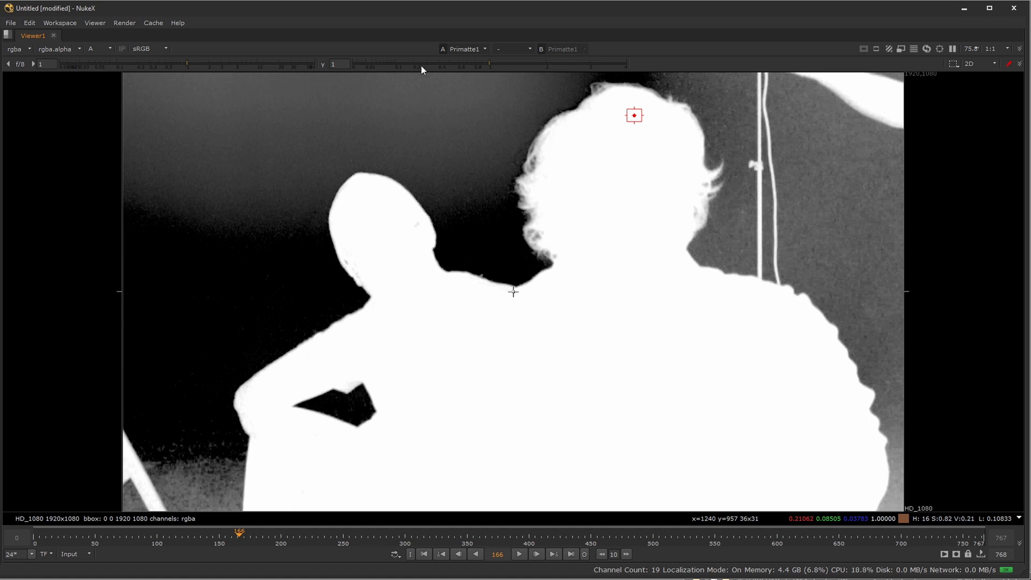
left_click_drag(491, 66, 374, 57)
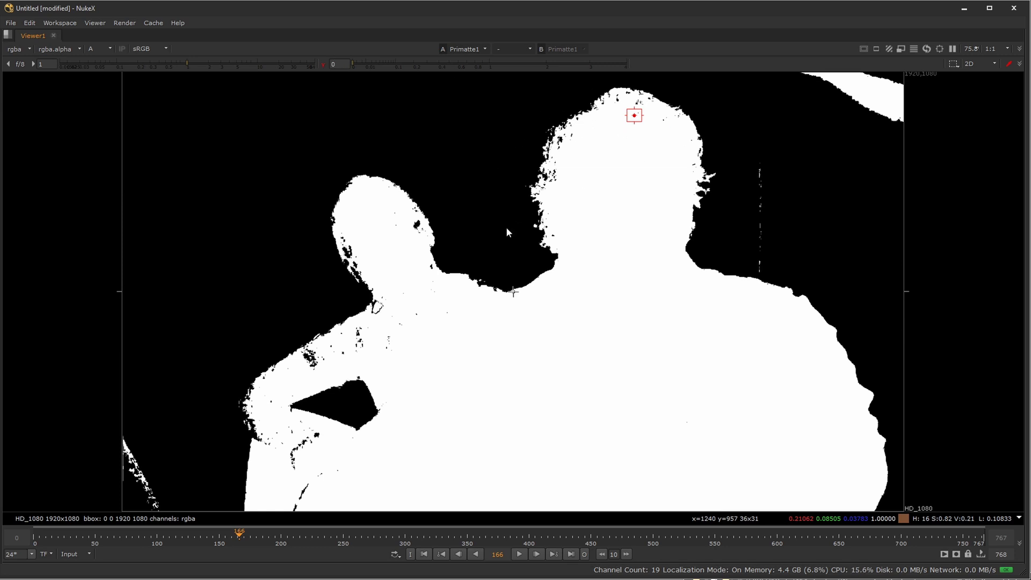
Step: Clean the remaining foreground holes by sampling the rear man's upper arm, face, lap and elbow
left_click_drag(302, 350, 325, 369, "ctrl+shift")
left_click_drag(402, 217, 422, 231, "ctrl+shift")
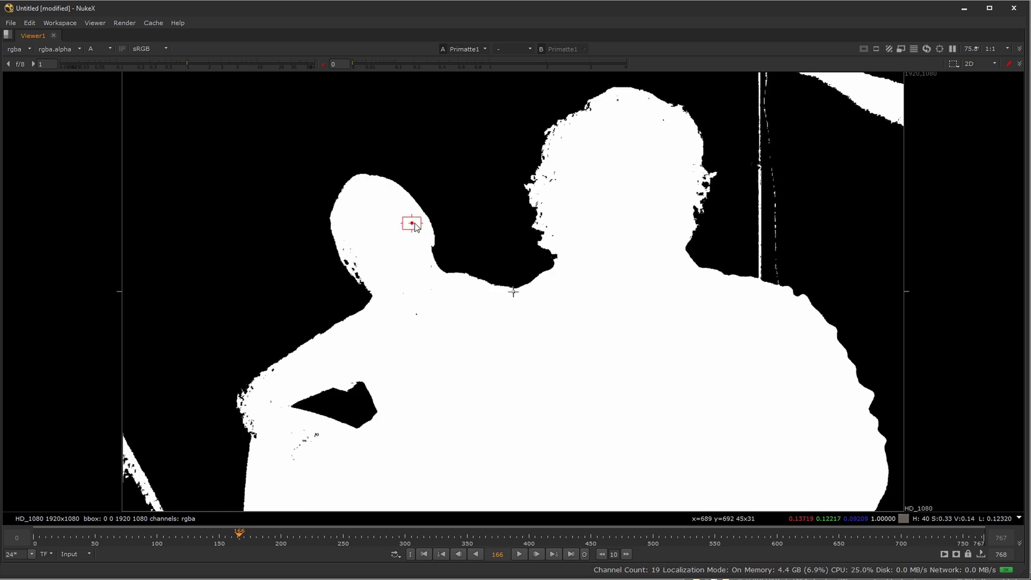
left_click_drag(333, 461, 299, 435, "ctrl+shift")
mouse_move(260, 384)
left_mouse_down("ctrl+shift")
mouse_move(249, 393)
mouse_move(270, 369)
left_mouse_up("ctrl+shift")
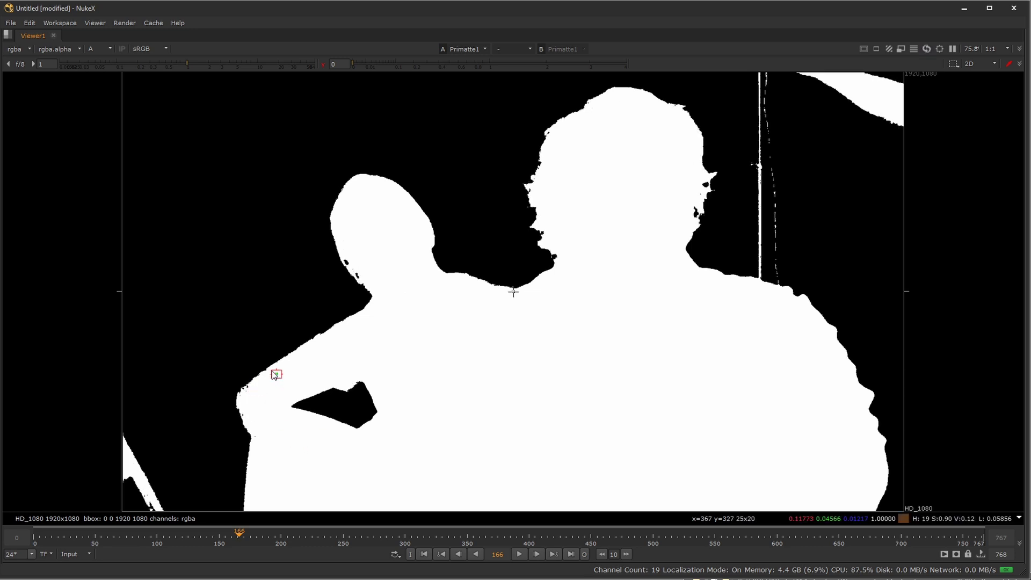
Step: Raise the viewer gamma to 4 and change the Primatte operation to Clean BG Noise
left_click(323, 64)
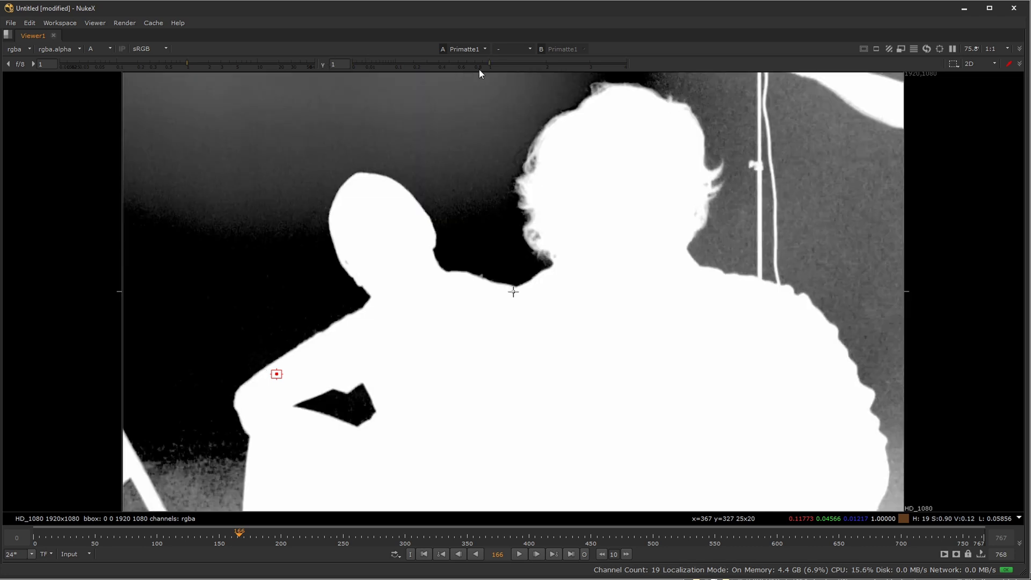
left_click_drag(491, 64, 640, 67)
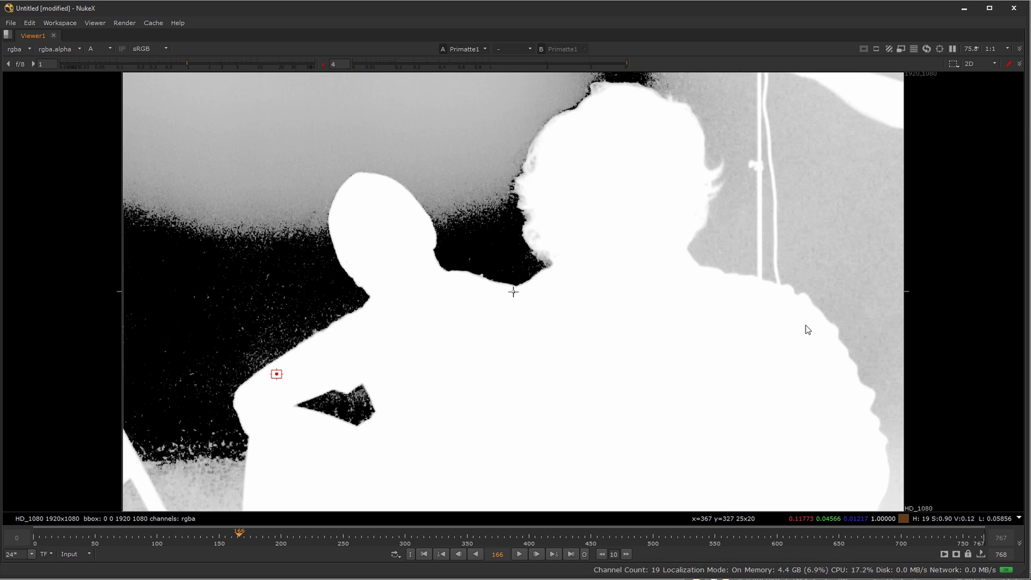
key("space")
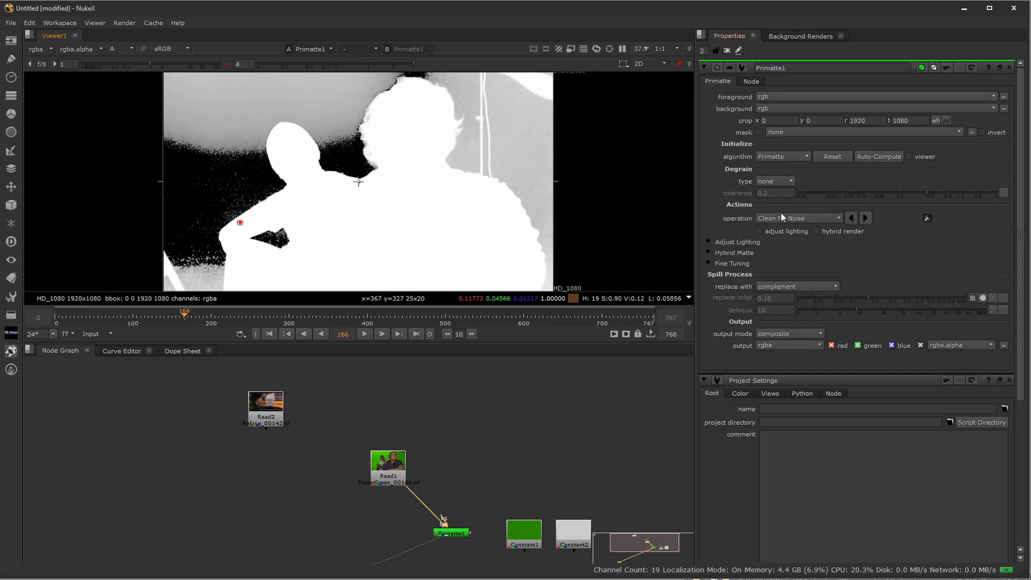
left_click(798, 217)
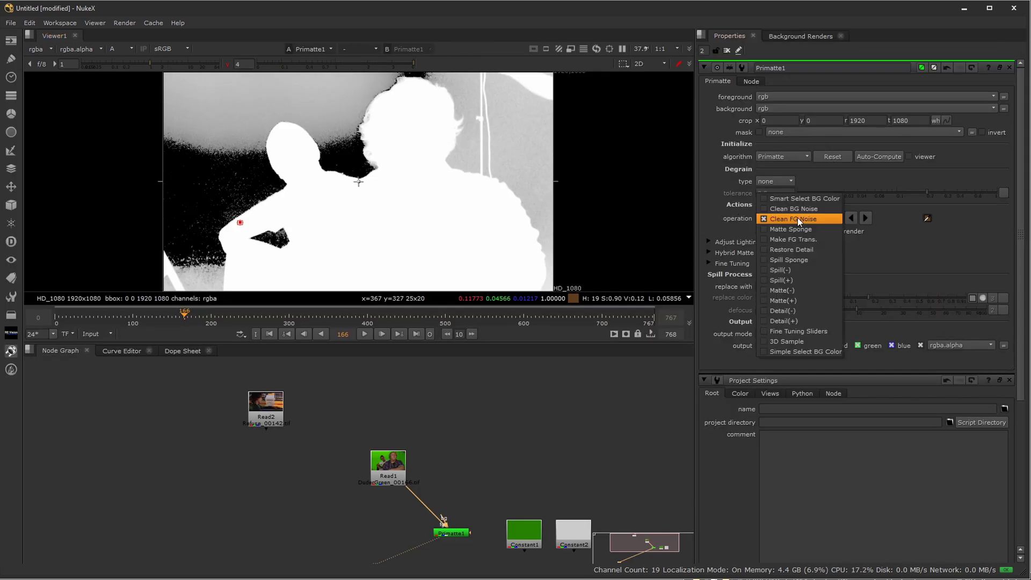
left_click(801, 209)
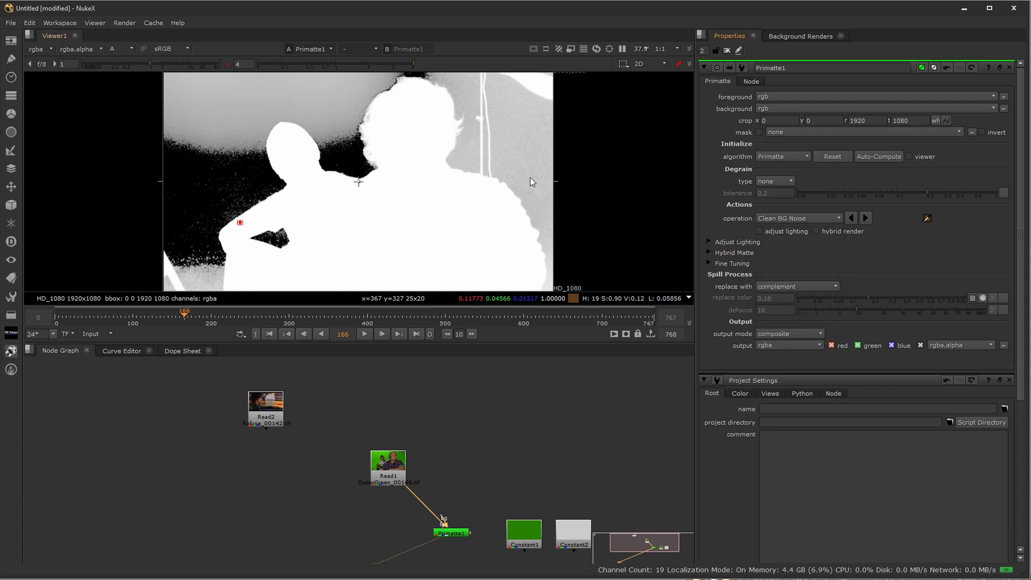
left_click(919, 272)
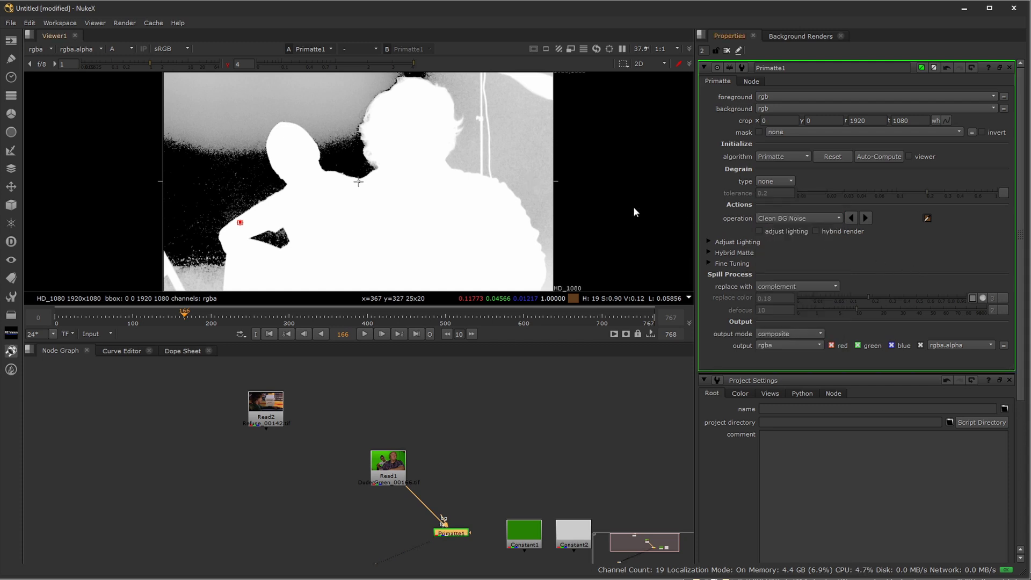
Step: Clean background noise by sampling the backdrop above and beside the rear man, beyond the stand, and around the top of the front man's hair
key("space")
left_click_drag(422, 104, 462, 144, "ctrl+shift")
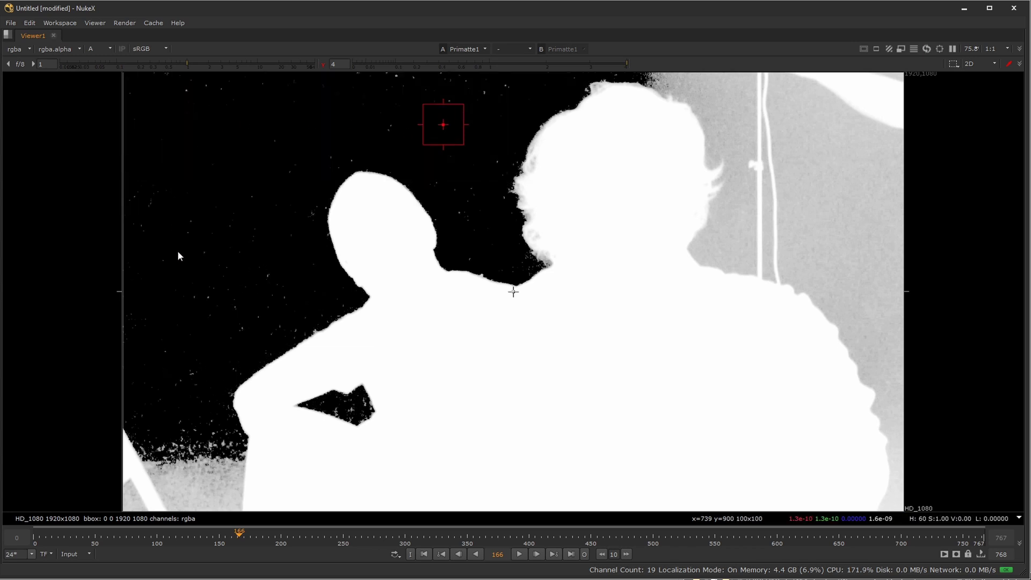
left_click_drag(178, 250, 233, 308, "ctrl+shift")
left_click_drag(836, 184, 868, 230, "ctrl+shift")
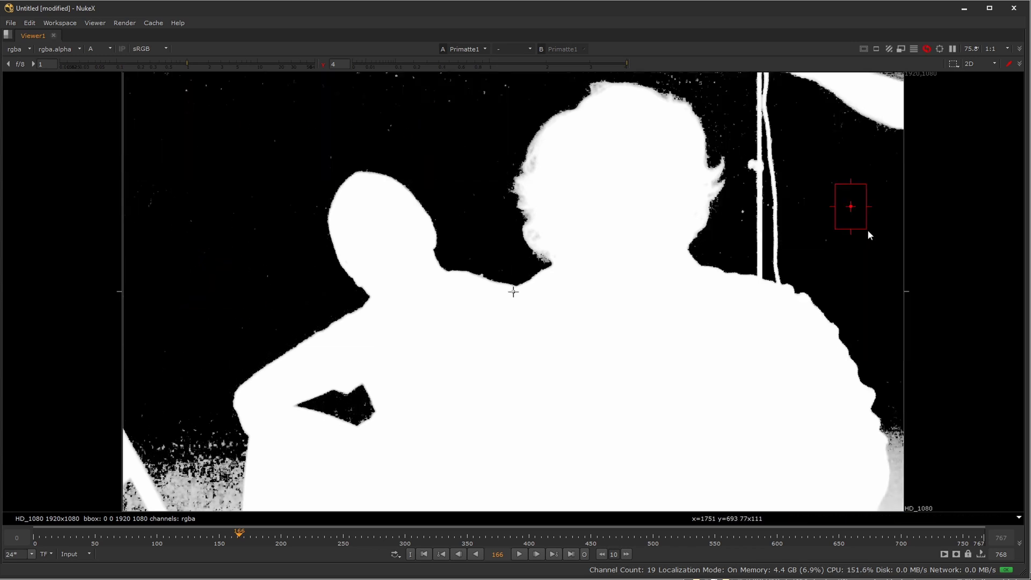
left_click_drag(788, 175, 819, 211, "ctrl+shift")
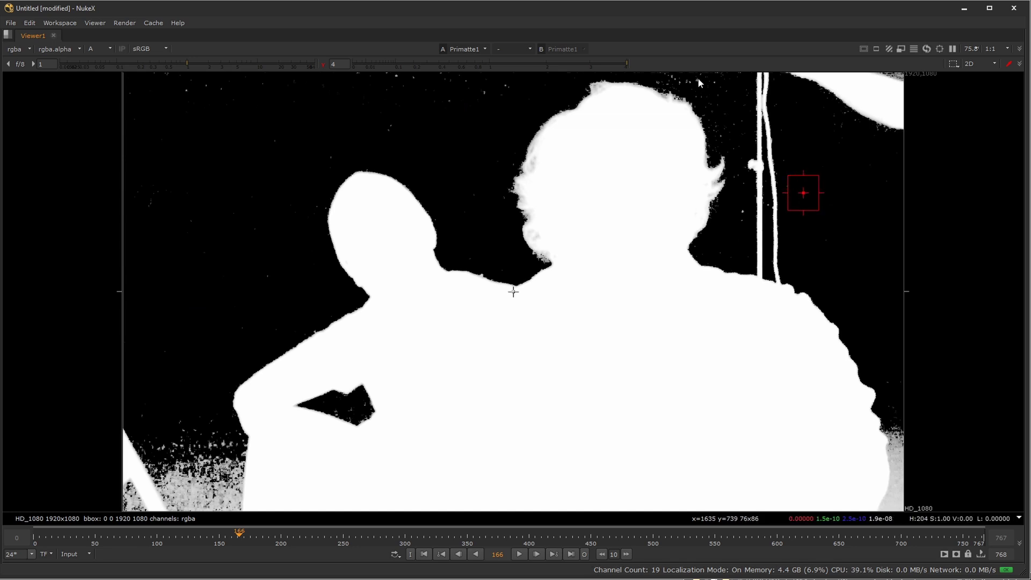
left_click_drag(723, 100, 702, 79, "ctrl+shift")
left_click_drag(519, 101, 441, 70, "ctrl+shift")
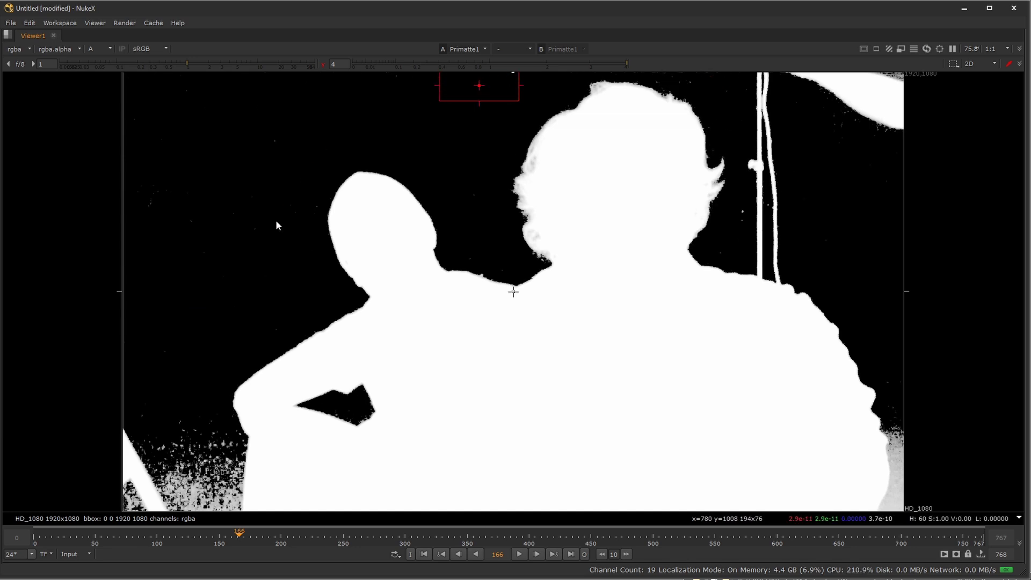
Step: Sample the leftover background specks beside the rear man, in the lower-left backdrop, and next to the front man's elbow
scroll(283, 144, "up", 6)
scroll(277, 143, "down", 4)
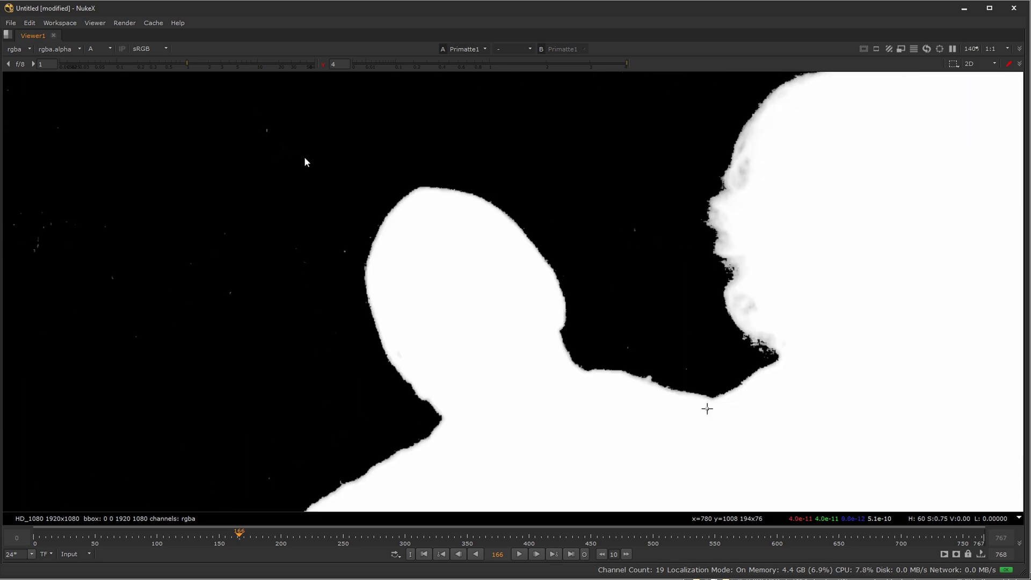
left_click_drag(307, 157, 249, 119, "ctrl+shift")
scroll(325, 140, "down", 2)
scroll(327, 142, "down", 1)
left_click_drag(308, 250, 167, 141, "ctrl+shift")
left_click_drag(244, 462, 202, 413, "ctrl+shift")
left_click_drag(194, 369, 240, 428, "ctrl+shift")
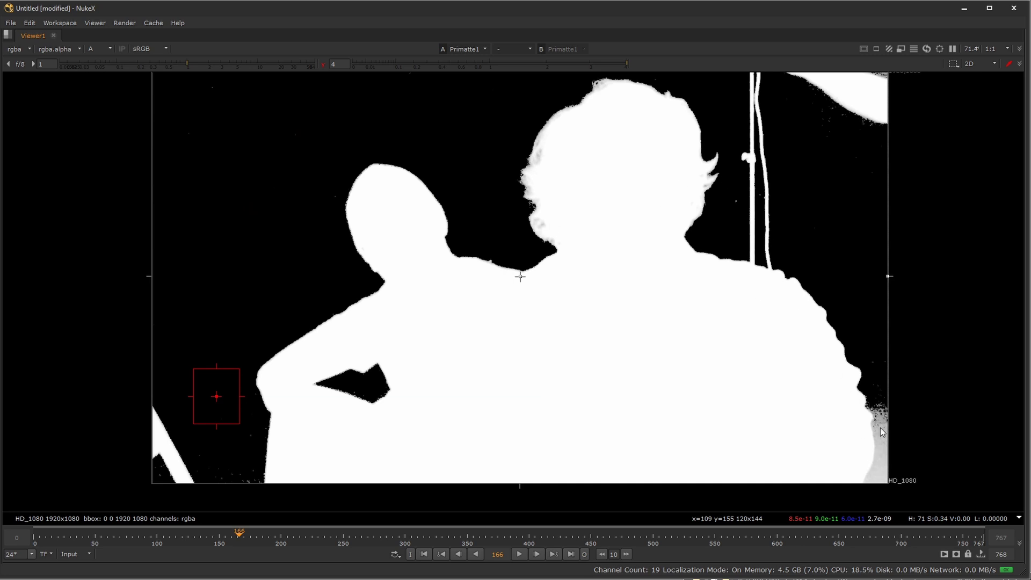
left_click_drag(881, 428, 878, 467, "ctrl+shift")
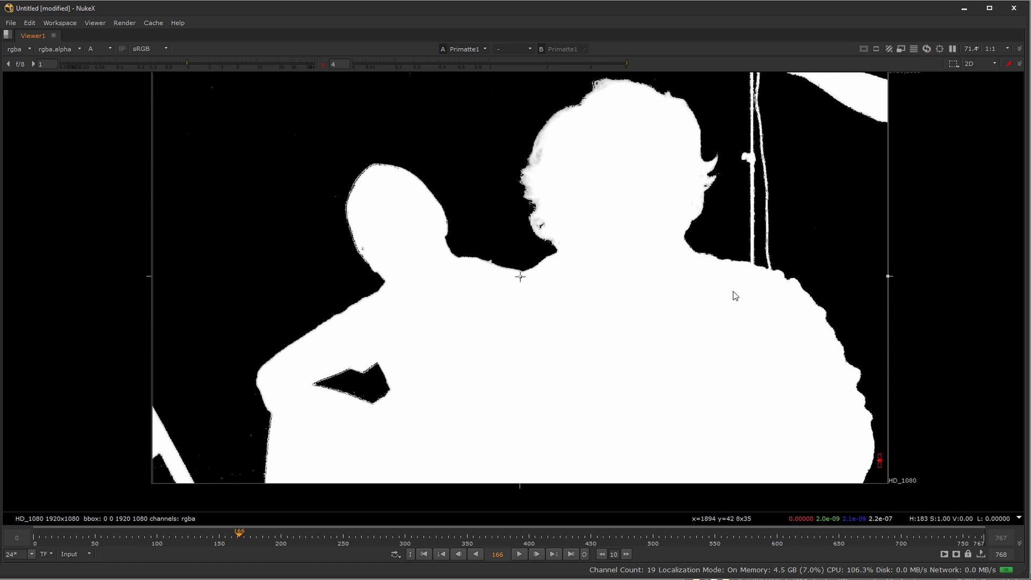
Step: Display the keyed result in RGB, reset the viewer gamma to 1, and inspect the front man's hair at 100%
key("a")
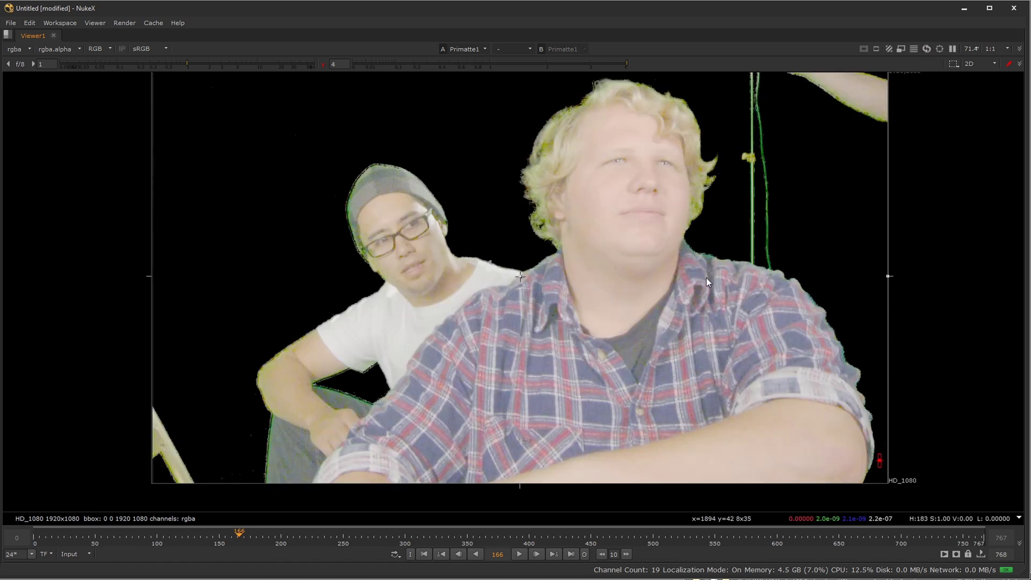
left_click(323, 65)
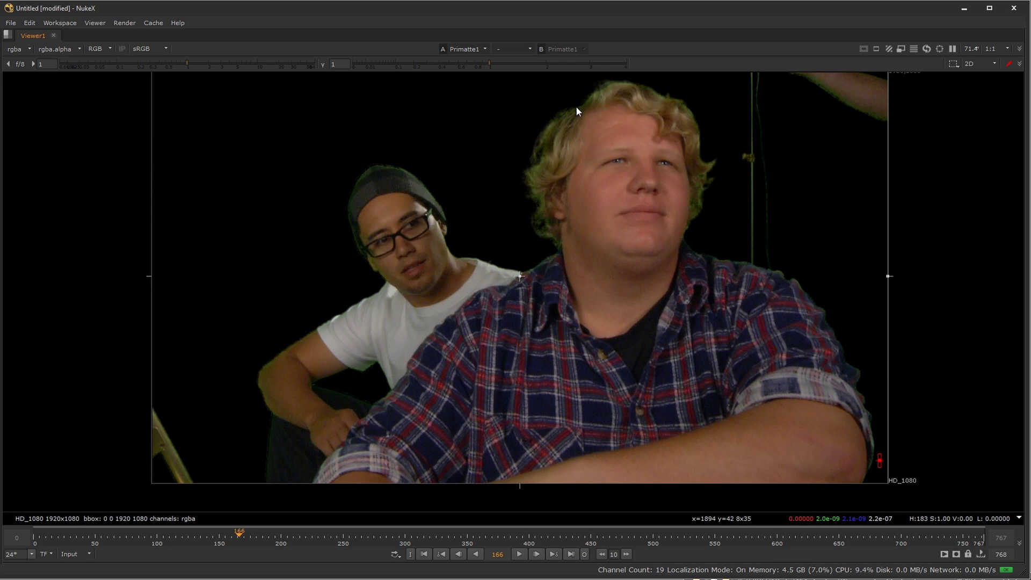
key("space")
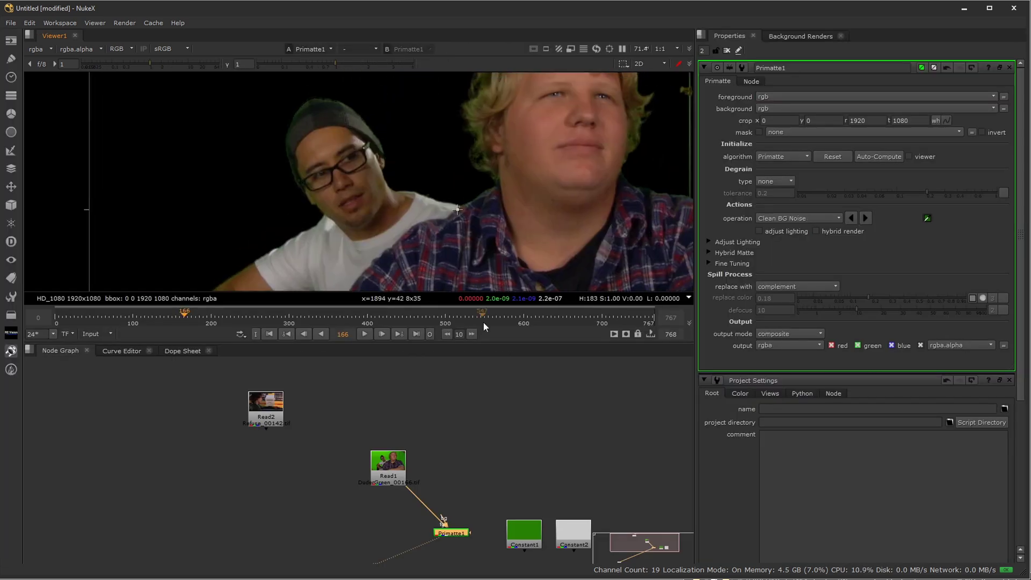
middle_click_drag(581, 81, 529, 165)
key("ctrl+1")
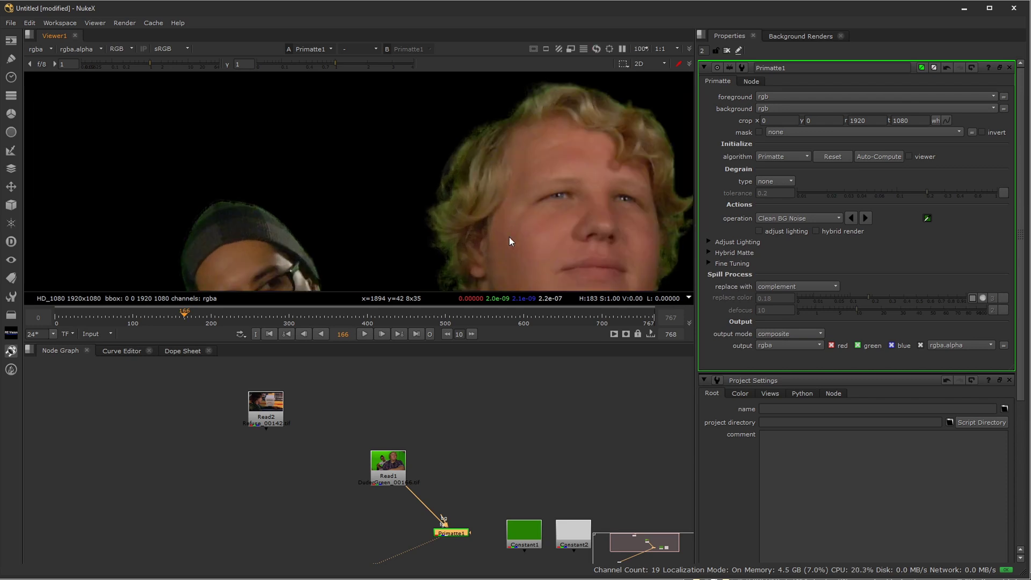
Step: Give the viewer pane more height and connect Read1 to the second viewer input
left_click_drag(504, 344, 508, 438)
middle_click_drag(421, 481, 424, 453)
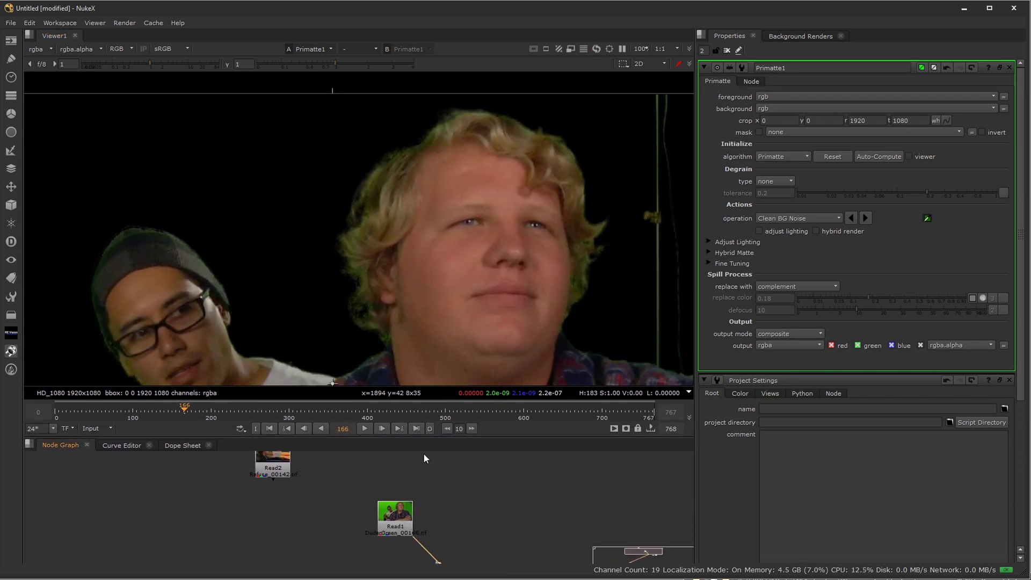
left_click(406, 514)
key("2")
key("1")
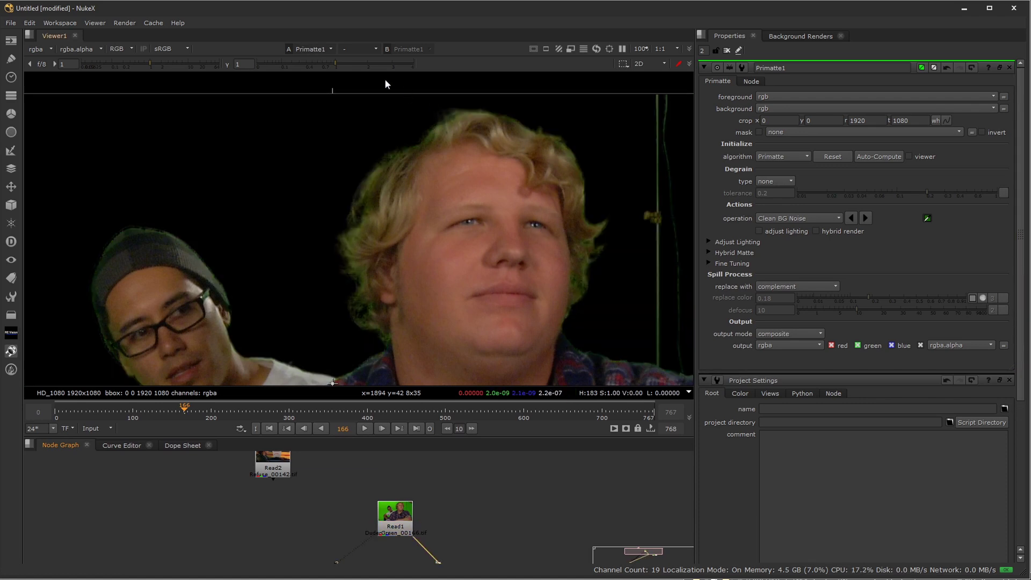
Step: Compare the hair edges between the Primatte result and the original Read1 plate by switching repeatedly between viewer inputs 1 and 2
key("2")
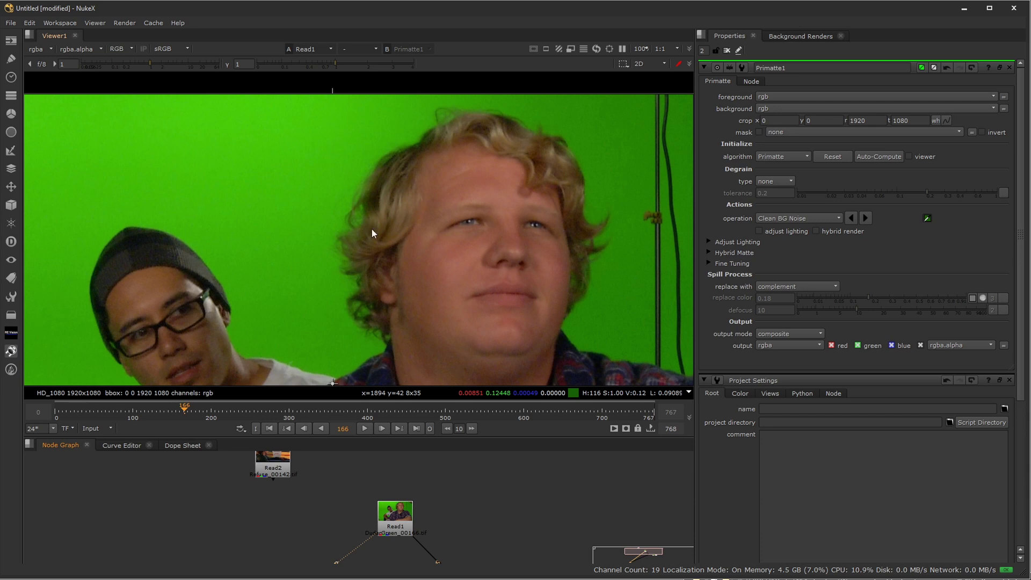
key("1")
key("2")
key("1")
key("2")
key("1")
key("2")
key("1")
key("2")
key("1")
key("2")
key("1")
key("2")
Step: Connect the background input of Primatte1 to the green Constant1 node, and select Primatte1
middle_click_drag(517, 514, 465, 465)
scroll(465, 465, "down", 2)
middle_click_drag(465, 515, 516, 484)
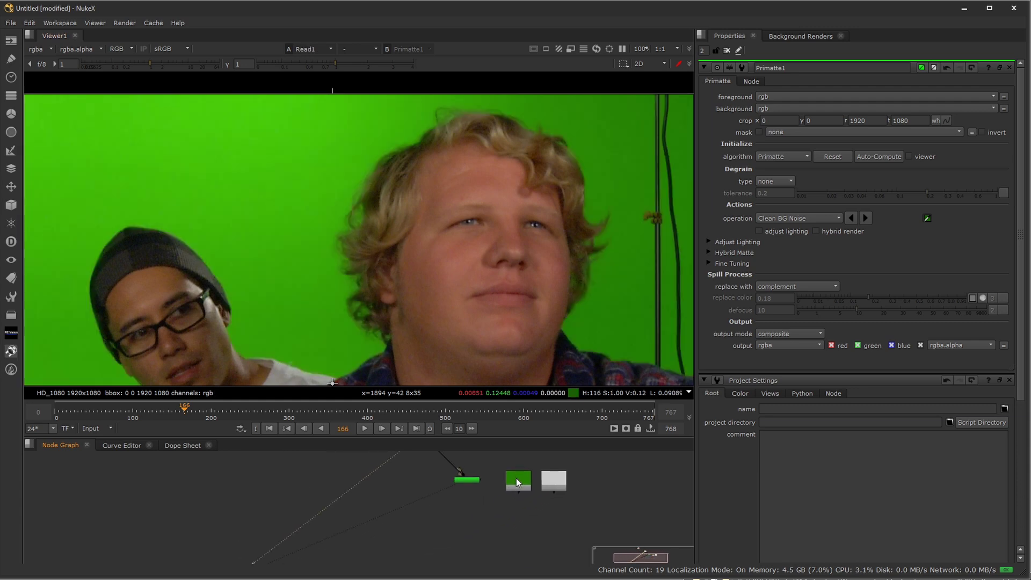
scroll(517, 486, "up", 2)
left_click(452, 504)
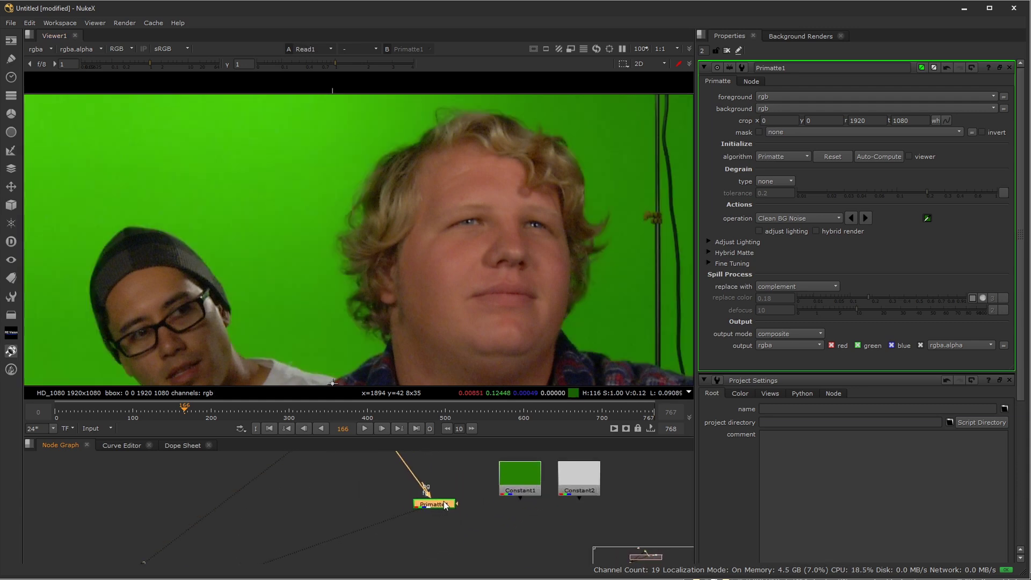
left_click_drag(453, 504, 519, 480)
left_click(521, 472)
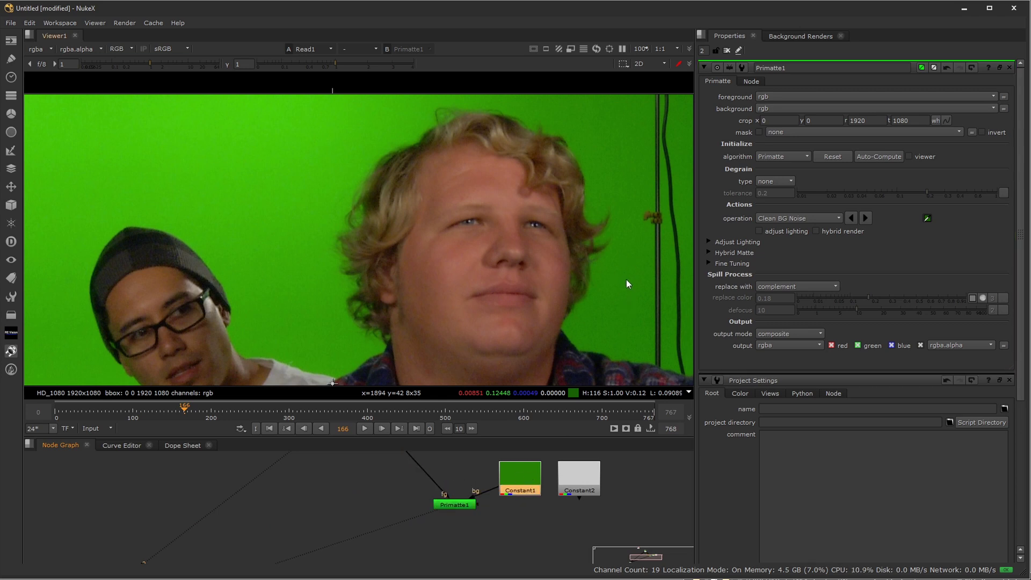
left_click(458, 505)
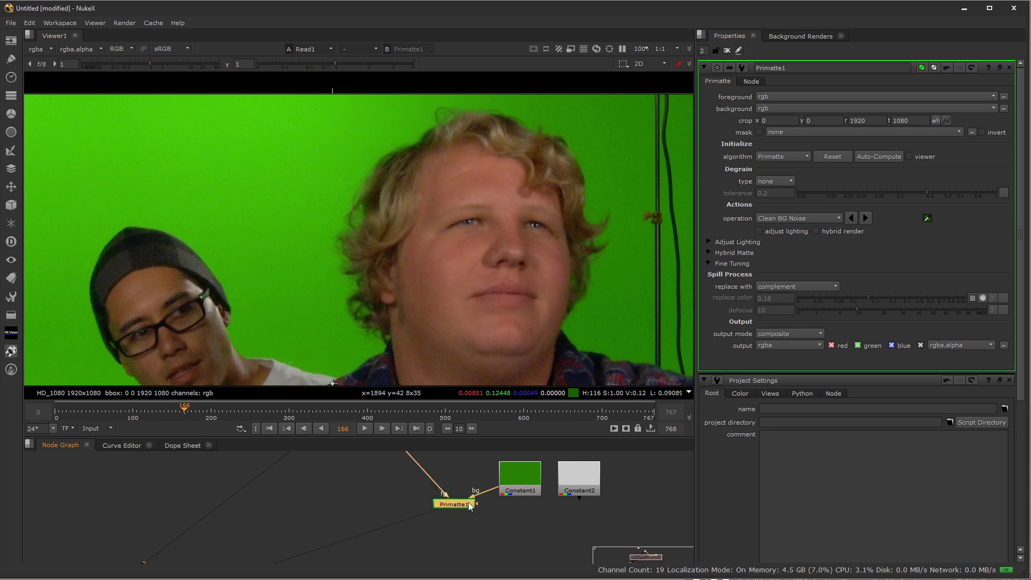
Step: Show Read1 in the enlarged viewer and turn on a wipe comparison against Primatte1 in under mode
key("1")
middle_click_drag(382, 492, 394, 535)
left_click(371, 501)
key("1")
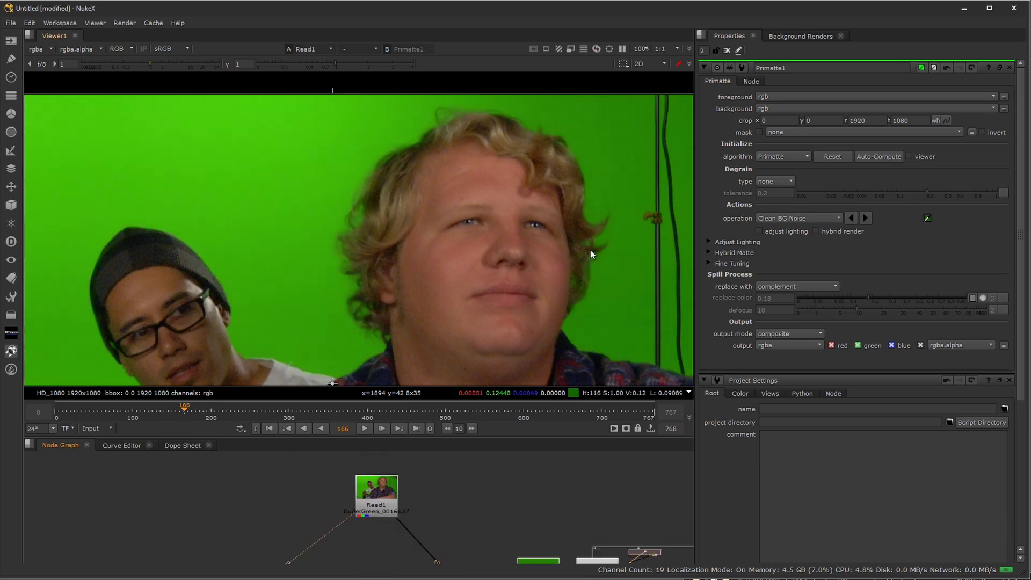
key("space")
middle_click_drag(624, 397, 630, 312)
key("w")
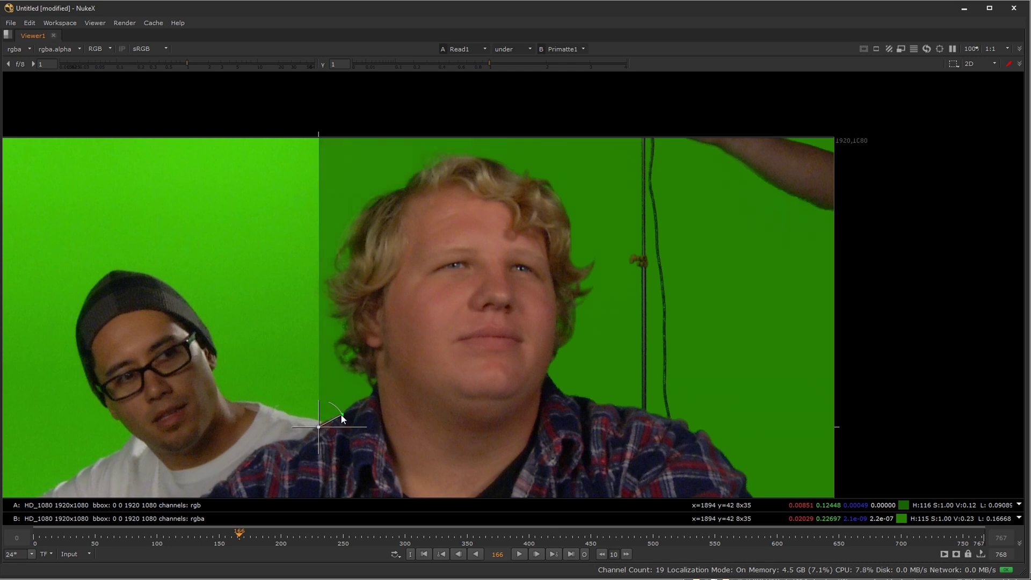
Step: Fade the wipe between the Primatte1 result and the Read1 plate, turn it off, and restore the full layout with the frame fitted
left_click_drag(347, 421, 436, 370)
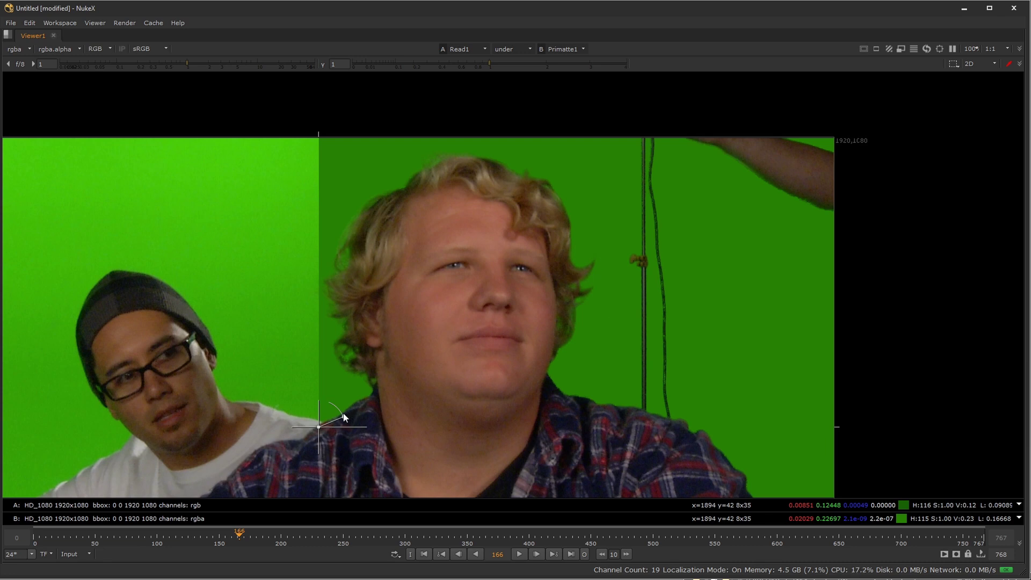
mouse_move(344, 415)
left_mouse_down()
mouse_move(326, 391)
mouse_move(350, 430)
mouse_move(316, 394)
mouse_move(366, 437)
mouse_move(314, 398)
mouse_move(357, 441)
mouse_move(315, 388)
mouse_move(369, 443)
mouse_move(344, 423)
left_mouse_up()
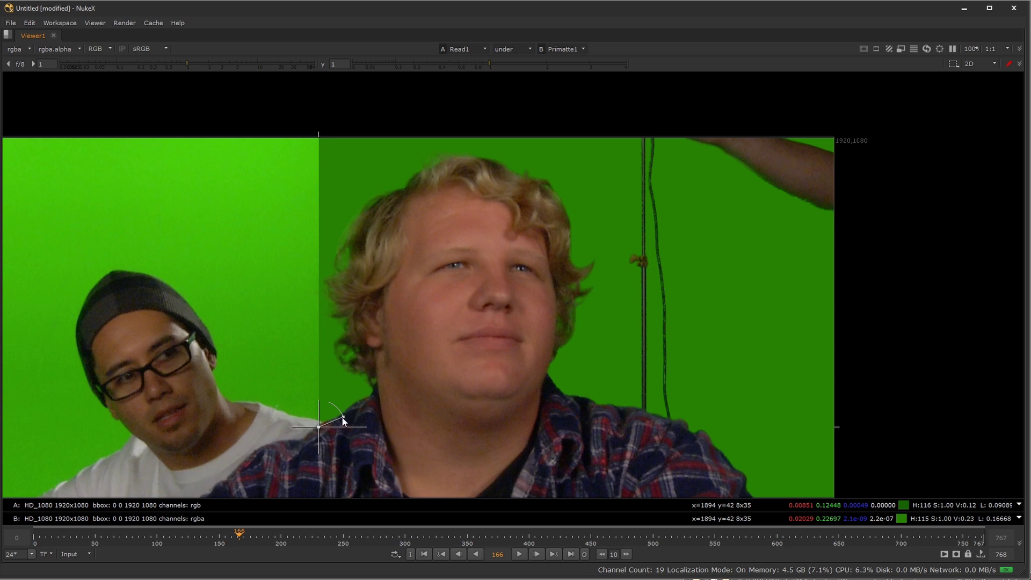
left_click_drag(344, 417, 328, 401)
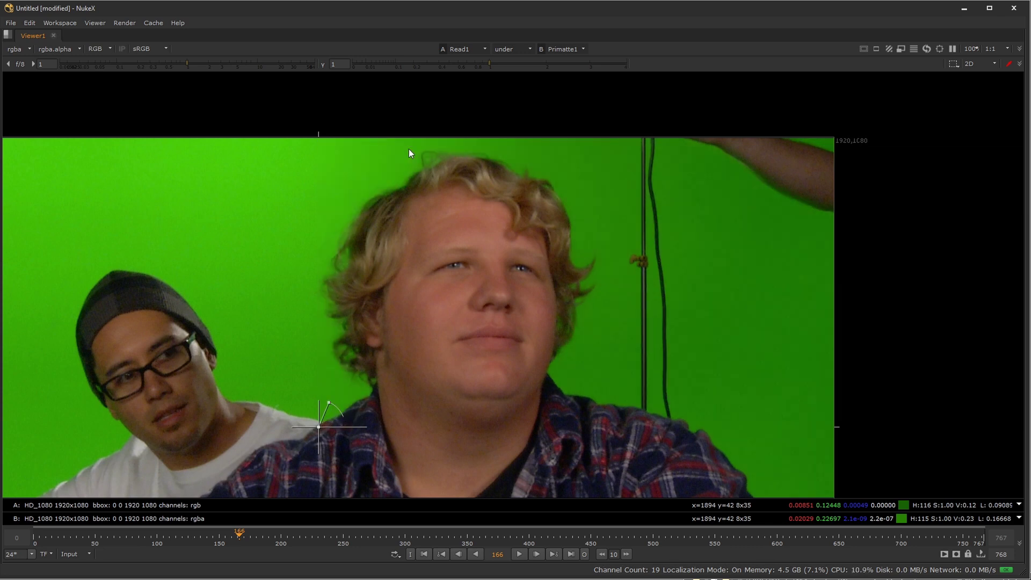
key("f")
key("w")
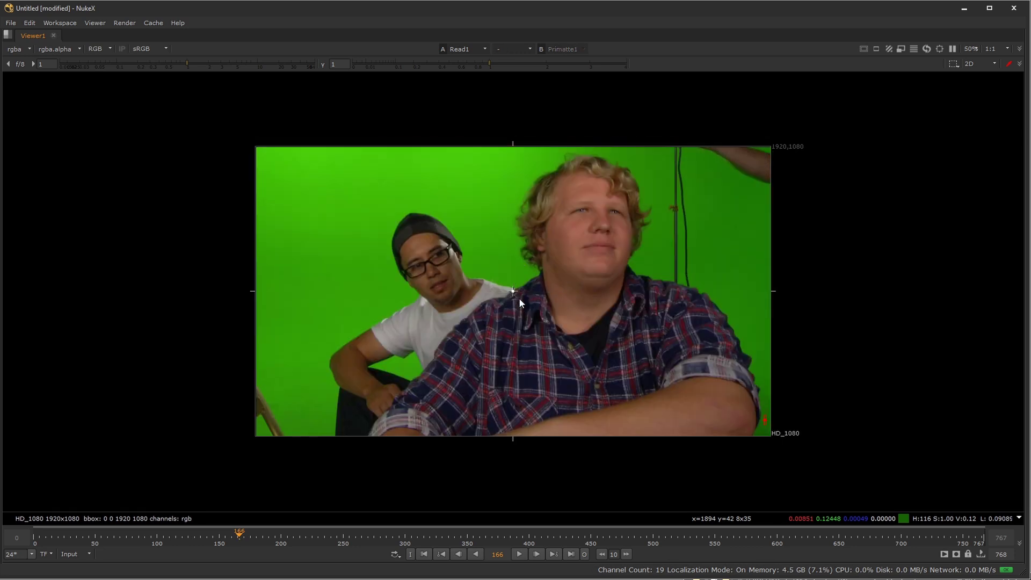
key("space")
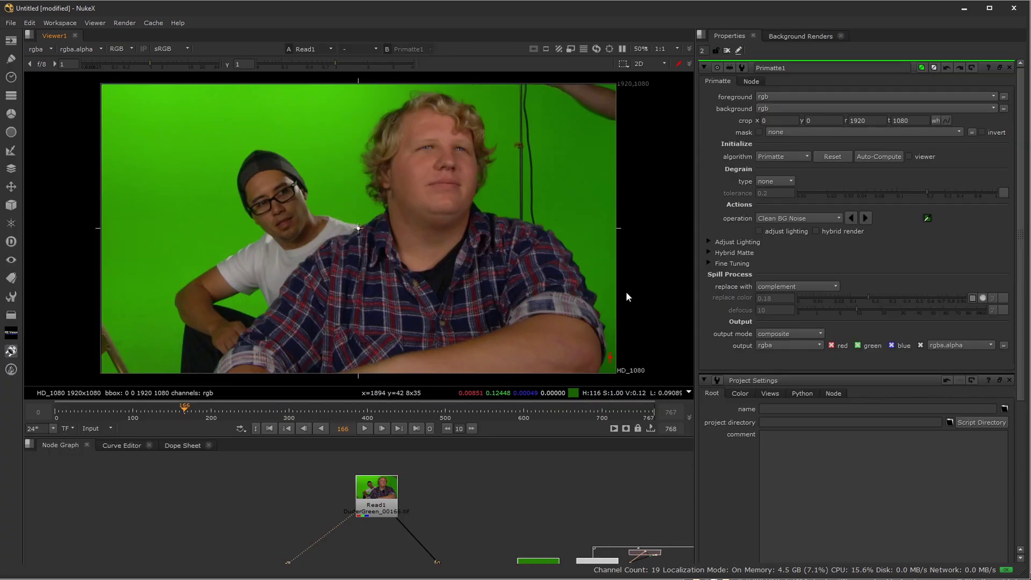
Step: Place Primatte1 directly below Read1 and disconnect its background input from Constant1
left_click(1010, 68, "ctrl")
middle_click_drag(467, 528, 464, 514)
key("space")
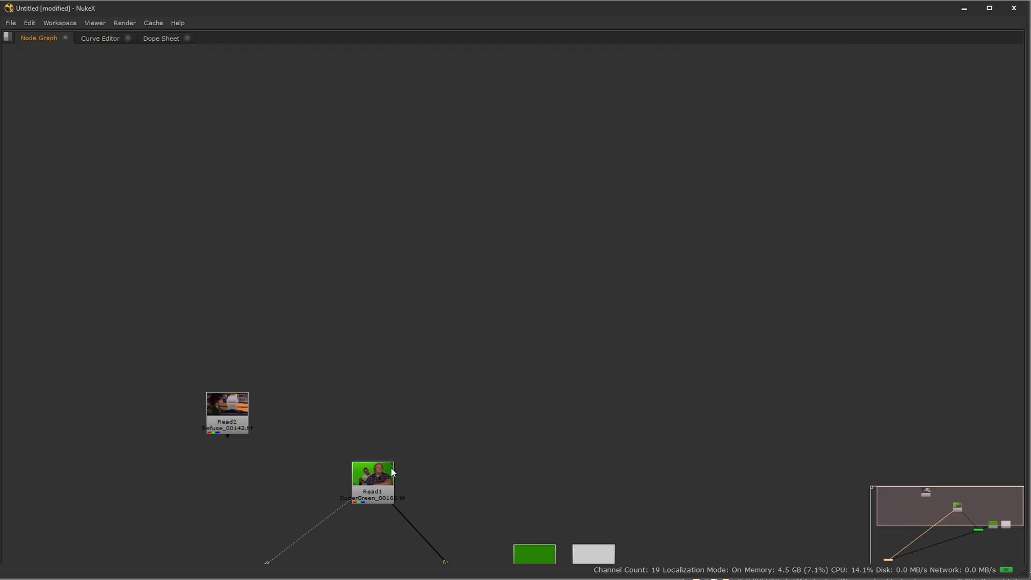
middle_click_drag(394, 452, 476, 291)
left_click_drag(548, 429, 459, 452)
left_click_drag(582, 412, 562, 449)
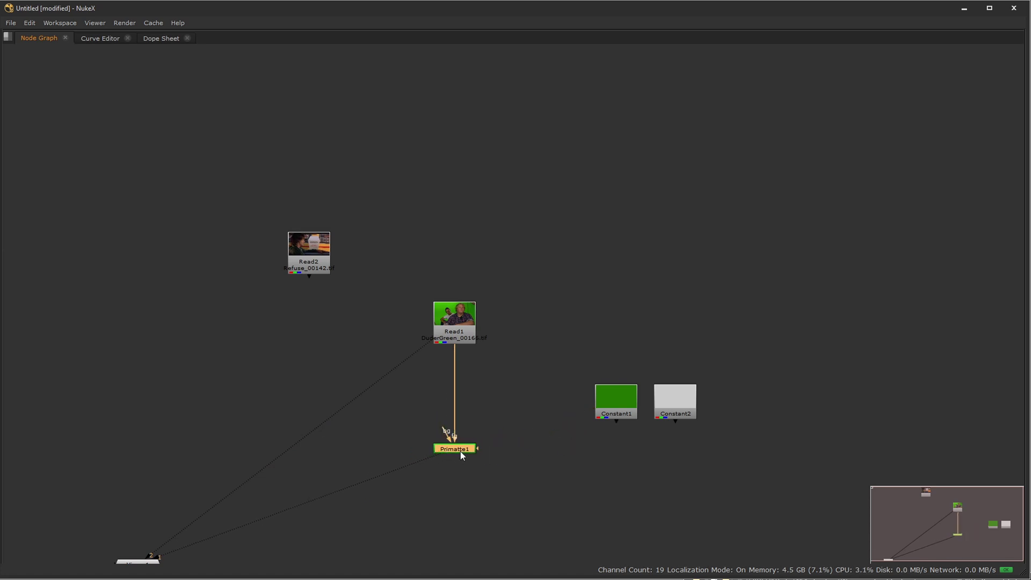
Step: Label the Primatte1 node "harsh key"
key("space")
left_click(751, 82)
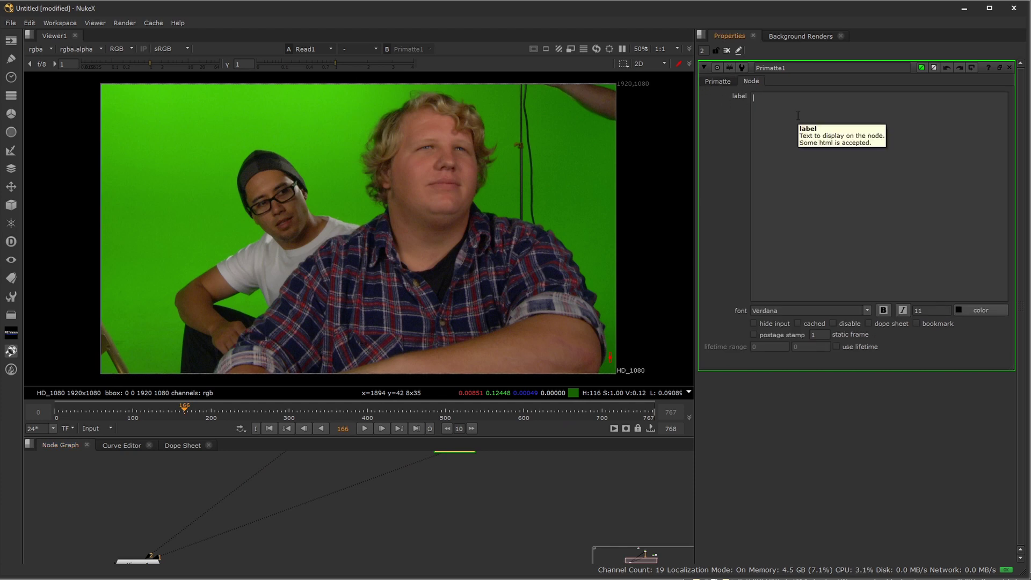
type("har")
key("BackSpace")
type("arsh key")
middle_click_drag(513, 489, 494, 551)
left_click_drag(442, 517, 445, 492)
middle_click_drag(475, 467, 475, 534)
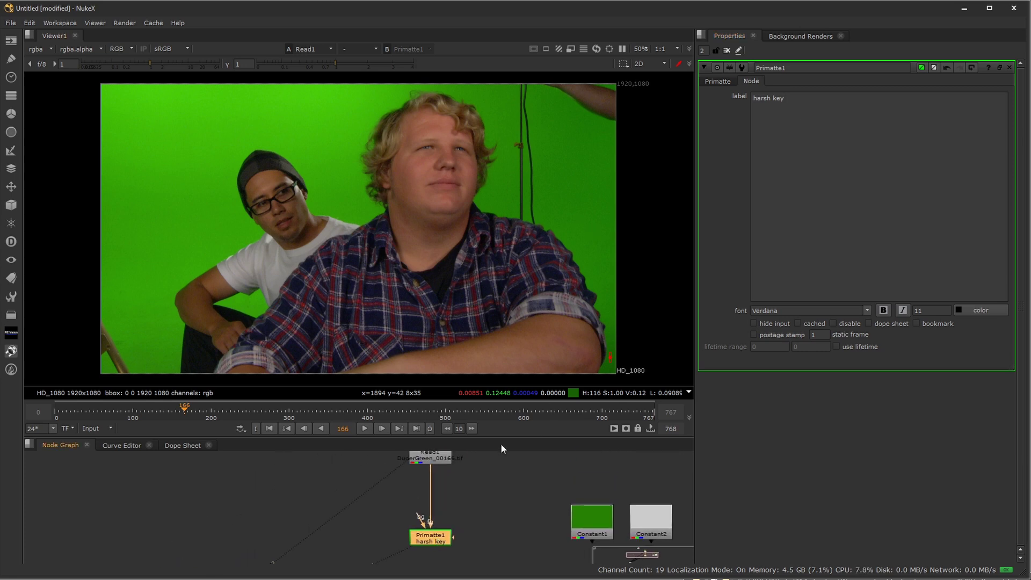
middle_click_drag(504, 486, 498, 510)
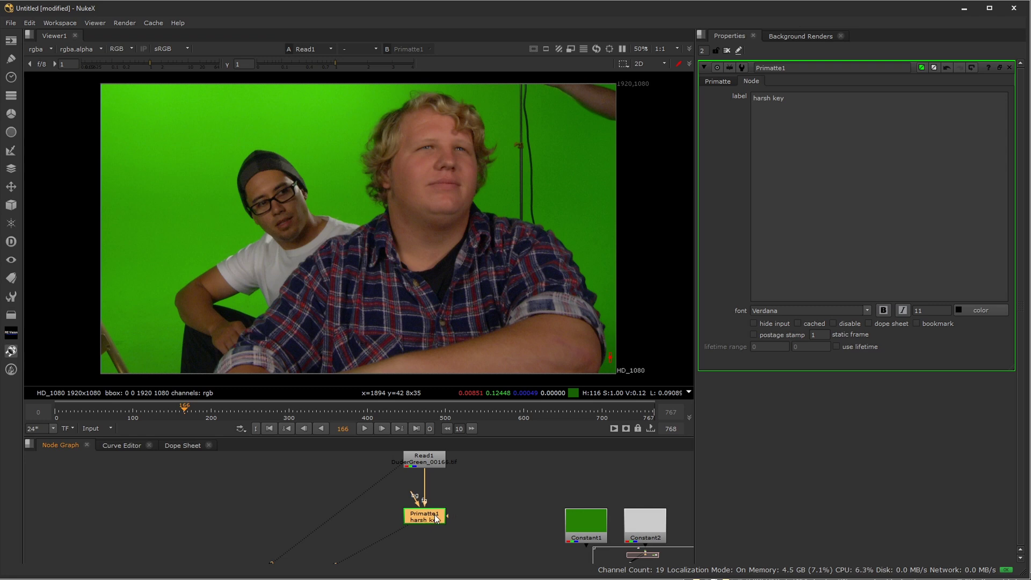
Step: View the alpha channel of the "harsh key" Primatte1 node
key("1")
key("a")
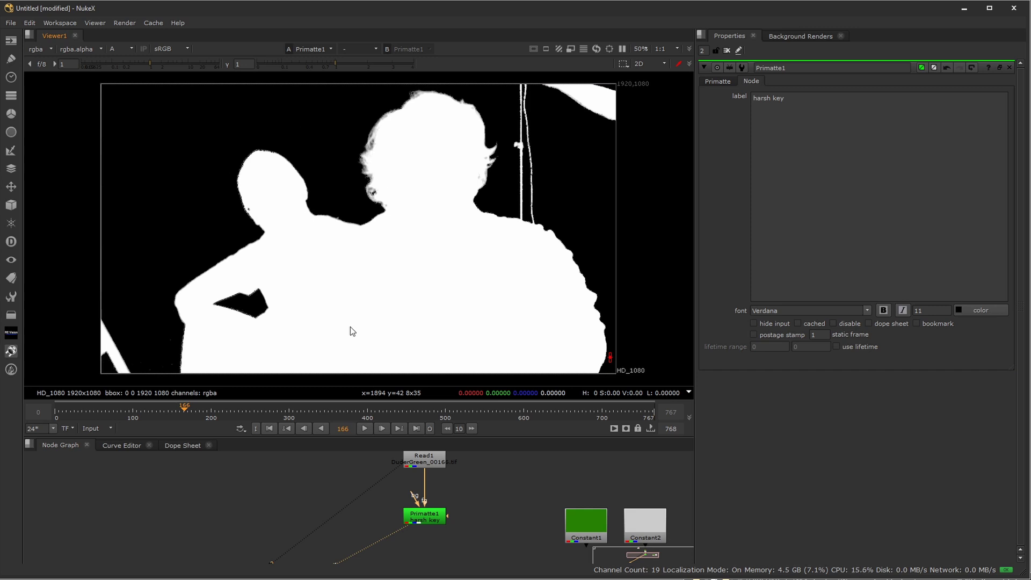
scroll(460, 514, "down", 2)
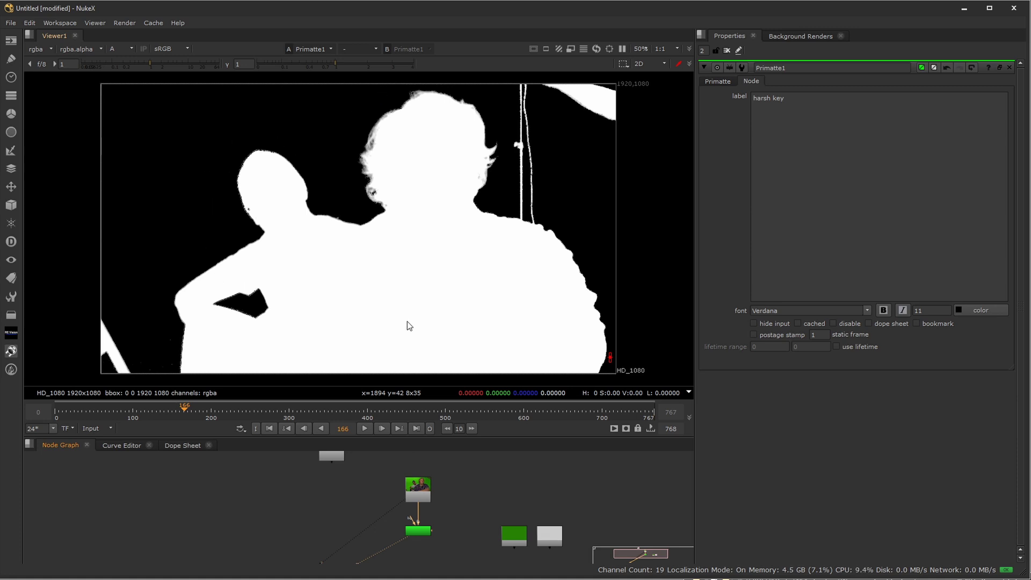
scroll(464, 530, "up", 3)
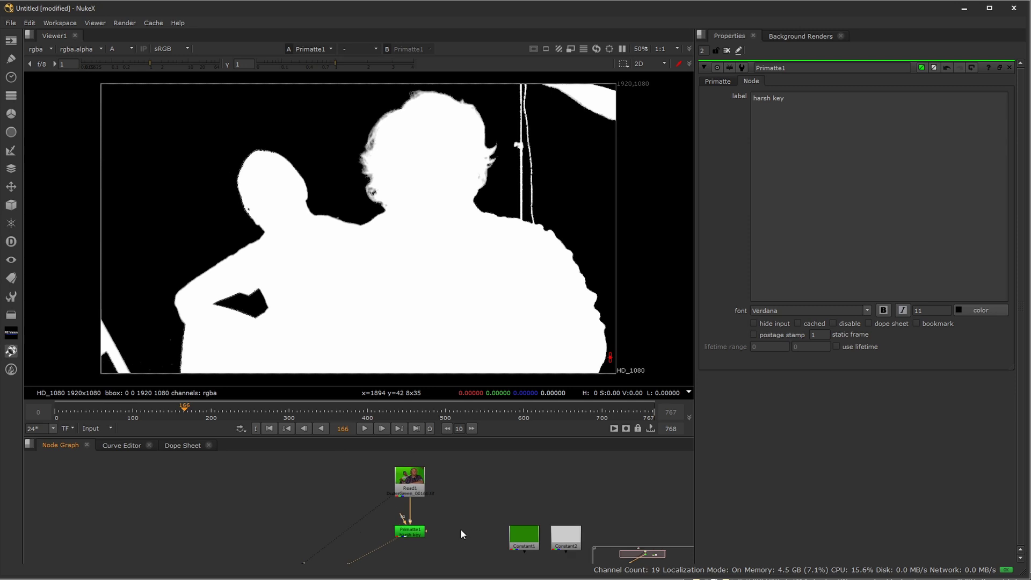
Step: Add an Erode (filter) node after Primatte1
left_click(398, 535)
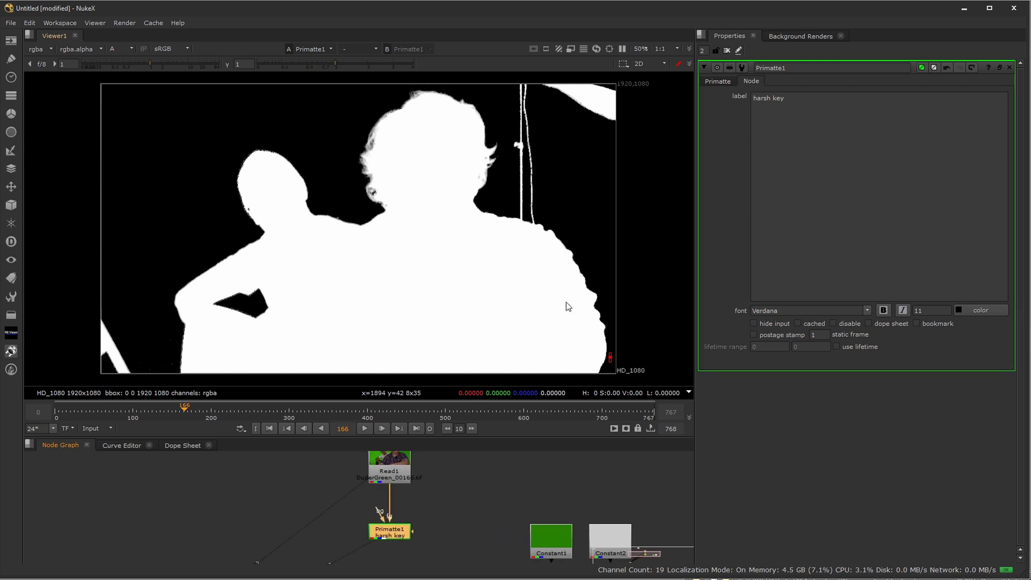
left_click(718, 82)
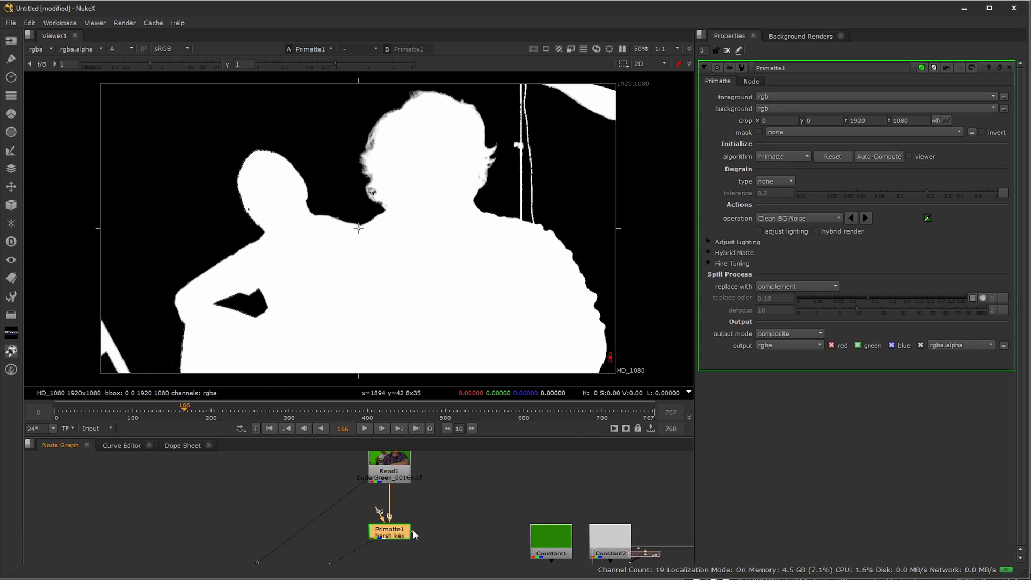
key("Tab")
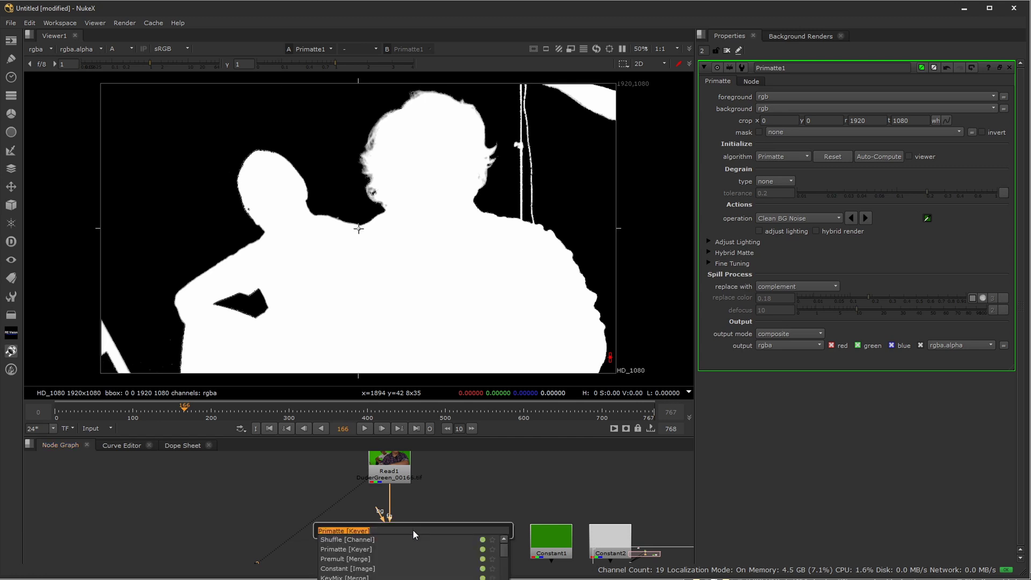
type("erode")
key("Down")
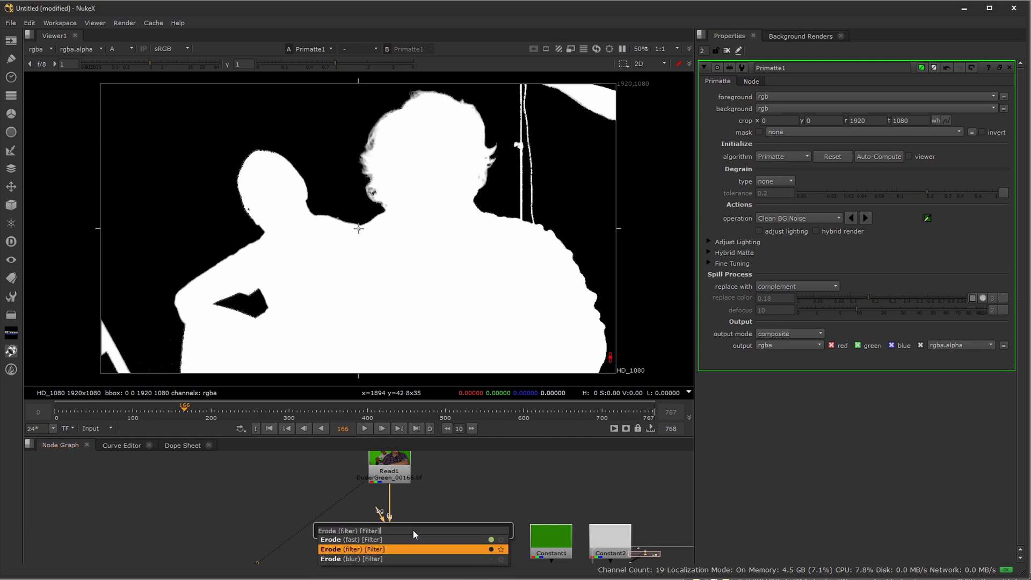
key("Return")
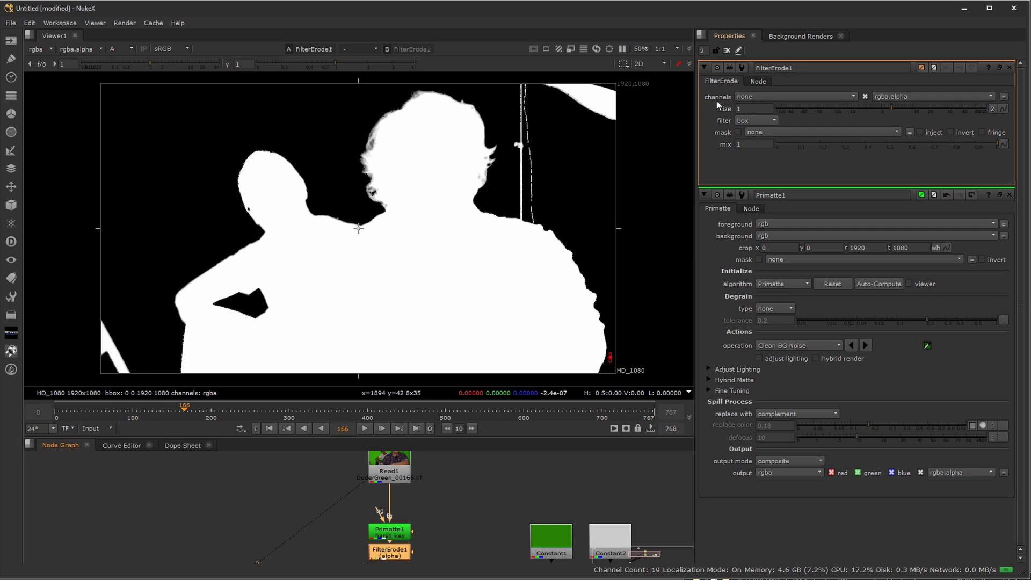
Step: Set FilterErode1 to process the alpha channel with a size of -16
left_click(774, 96)
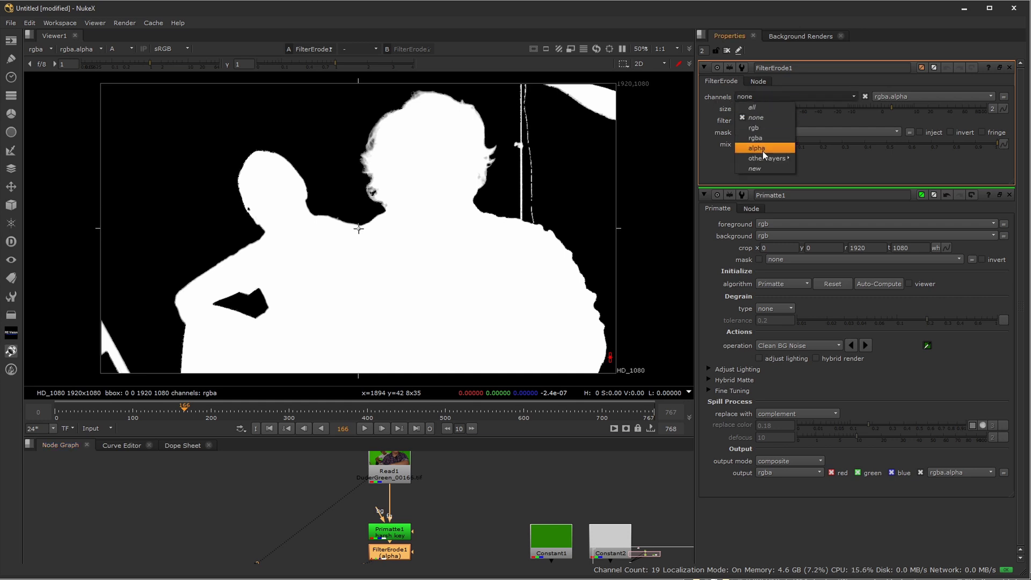
left_click(760, 134)
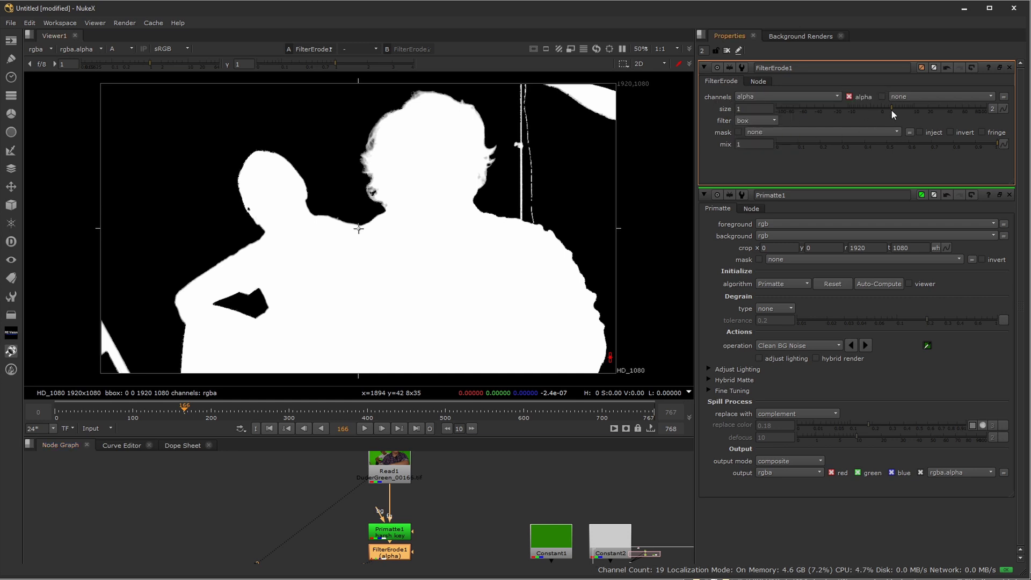
mouse_move(891, 108)
left_mouse_down()
mouse_move(936, 111)
mouse_move(829, 115)
mouse_move(886, 113)
mouse_move(839, 117)
mouse_move(877, 122)
left_mouse_up()
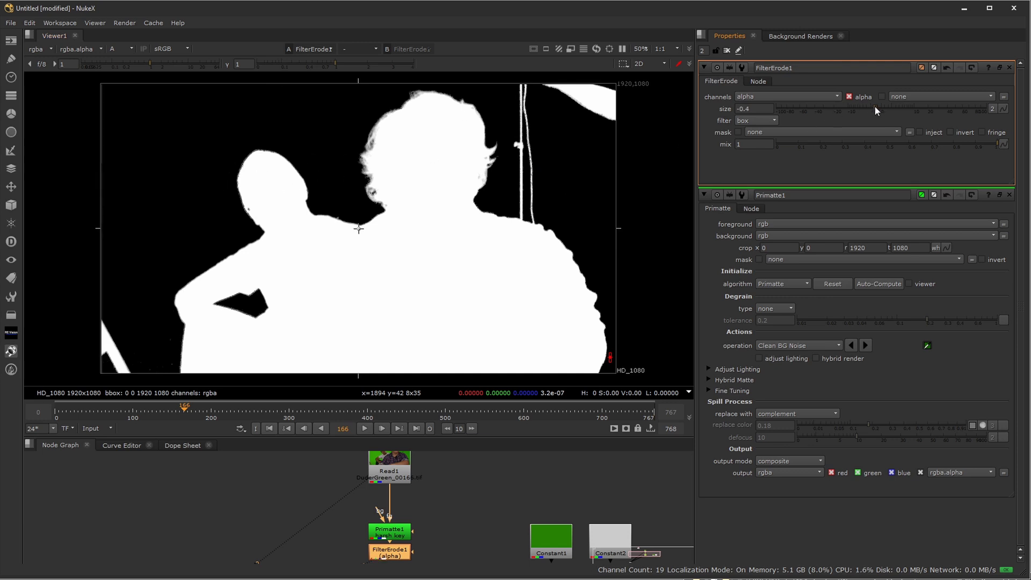
left_click_drag(875, 106, 839, 107)
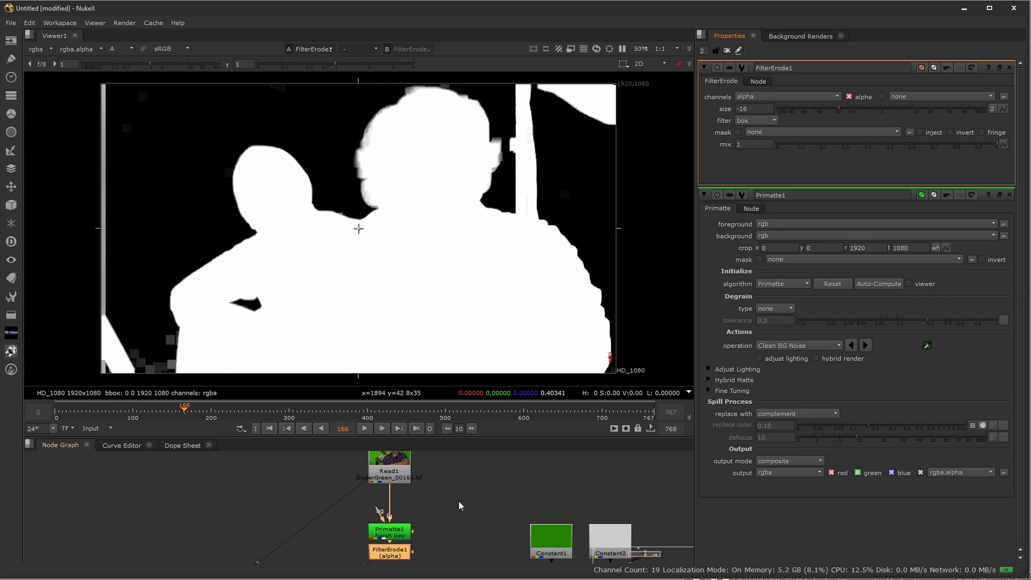
Step: Compare the Primatte1 and FilterErode1 mattes by switching between them, and play the eroded matte forward to frame 181
middle_click_drag(459, 502, 455, 476)
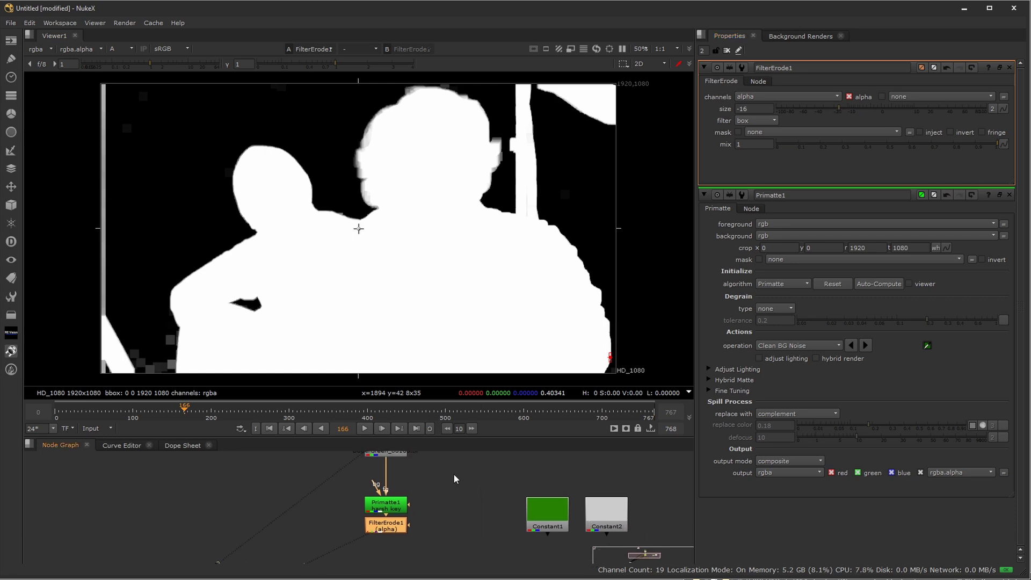
left_click(389, 509)
key("1")
left_click(393, 529)
key("1")
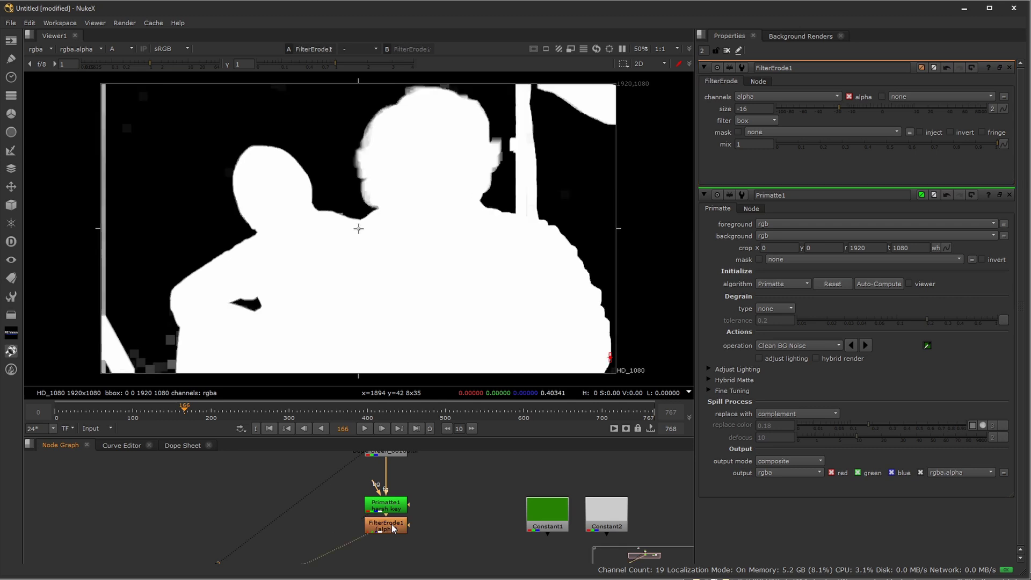
left_click(393, 508)
key("1")
left_click(391, 524)
key("1")
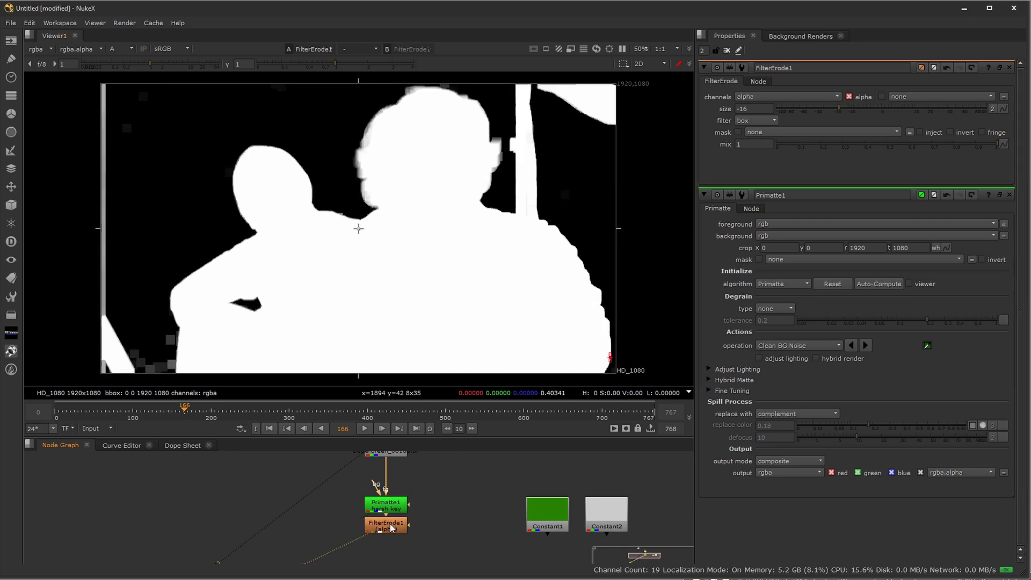
left_click(366, 430)
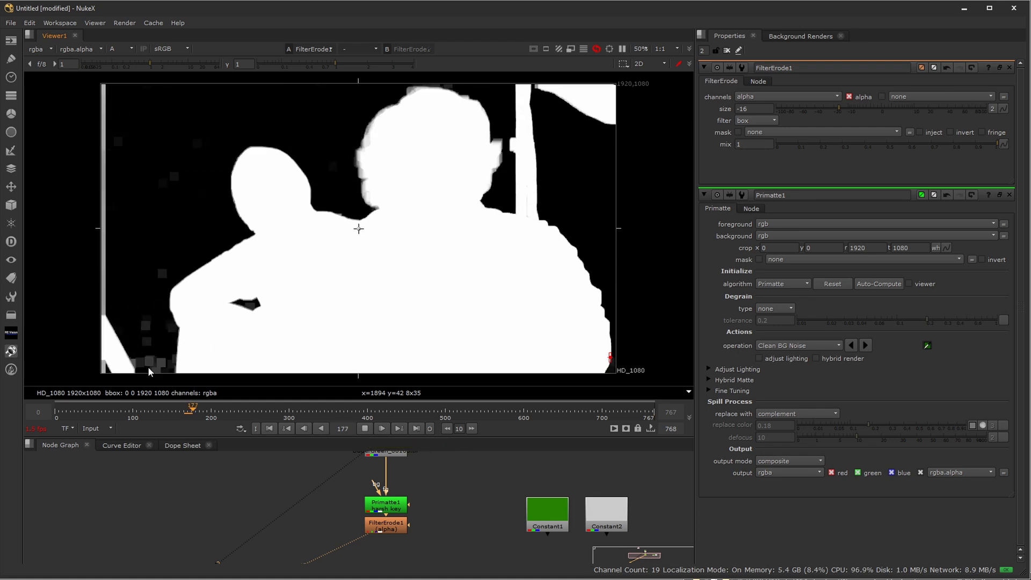
left_click(365, 429)
Step: View Primatte1's matte close up around the rear man's arm and the lower-left background with viewer gamma set to 4
left_click(383, 507)
key("1")
scroll(183, 337, "up", 5)
middle_click_drag(187, 311, 364, 218)
left_click_drag(340, 62, 417, 64)
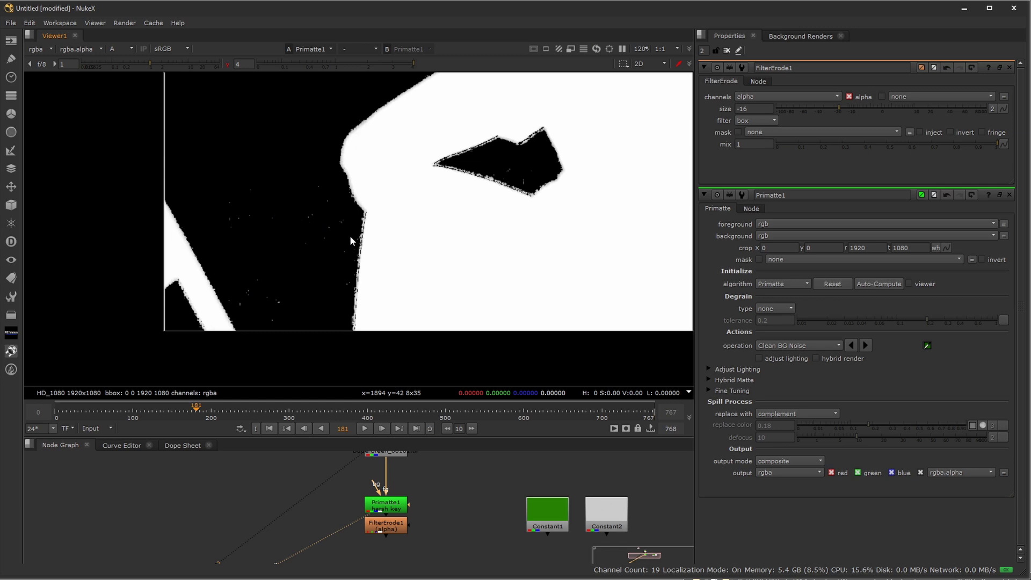
Step: With Primatte1's Clean BG Noise operation, sample the speckled background left of the rear man, inside his arm gap, and near the lower-left stand
double_click(386, 504)
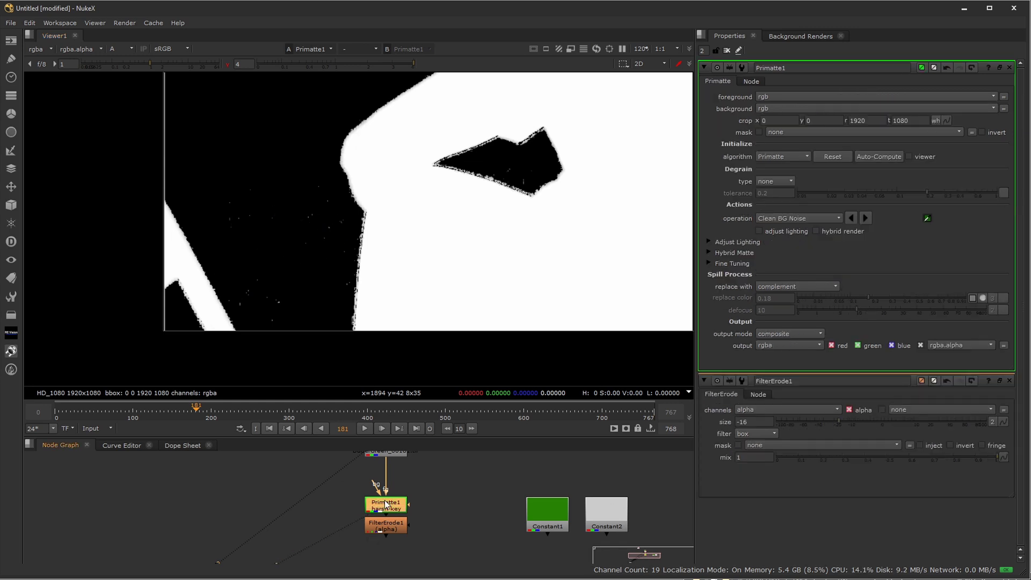
left_click(770, 218)
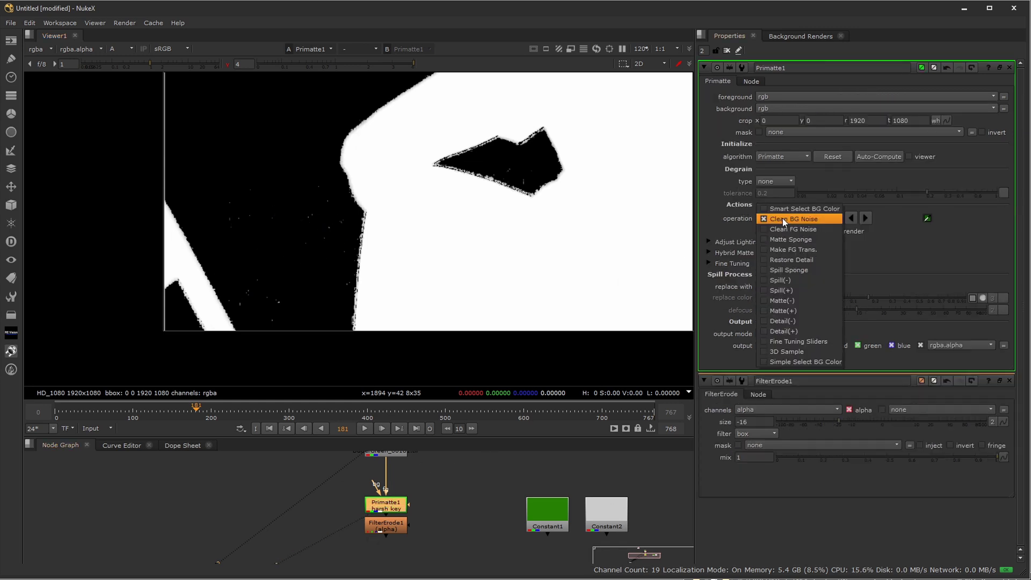
left_click(794, 218)
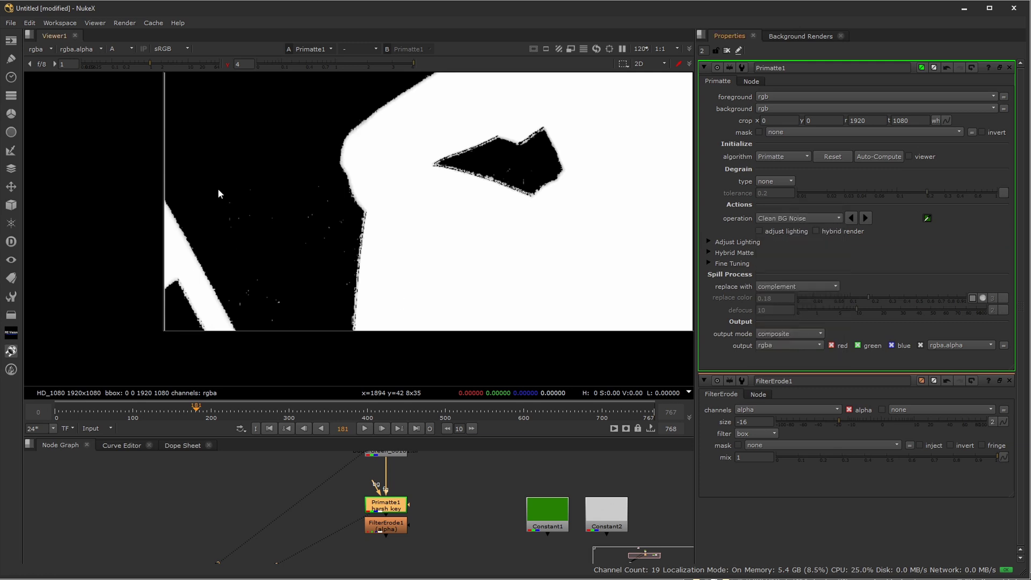
left_click_drag(215, 185, 299, 327, "ctrl+shift")
left_click_drag(288, 176, 330, 231, "ctrl+shift")
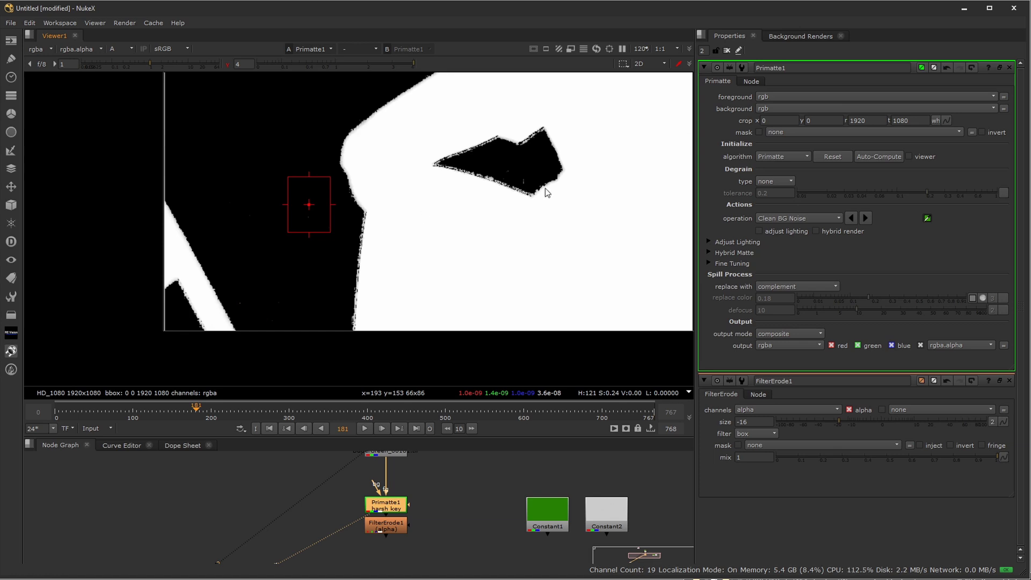
middle_click_drag(549, 186, 507, 230)
left_click_drag(190, 335, 208, 349, "ctrl+shift")
Step: While viewing FilterErode1's matte, sample the gray background specks left of the rear man and at the upper frame edge with Clean BG Noise
scroll(339, 253, "down", 5)
middle_click_drag(489, 201, 390, 242)
left_click(392, 524)
key("1")
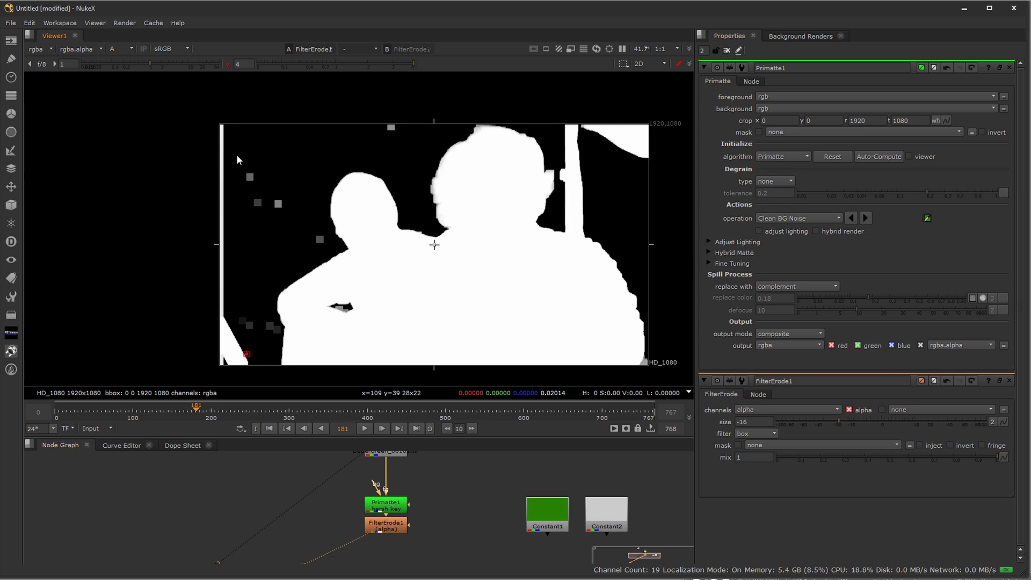
left_click_drag(237, 153, 298, 227, "ctrl+shift")
left_click_drag(254, 176, 330, 249, "ctrl+shift")
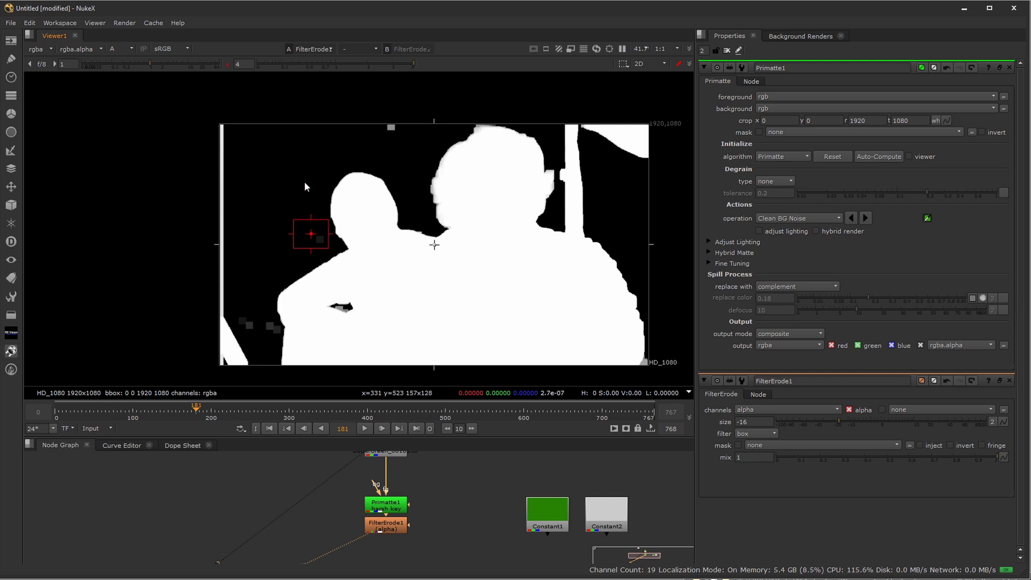
left_click_drag(408, 140, 363, 113, "ctrl+shift")
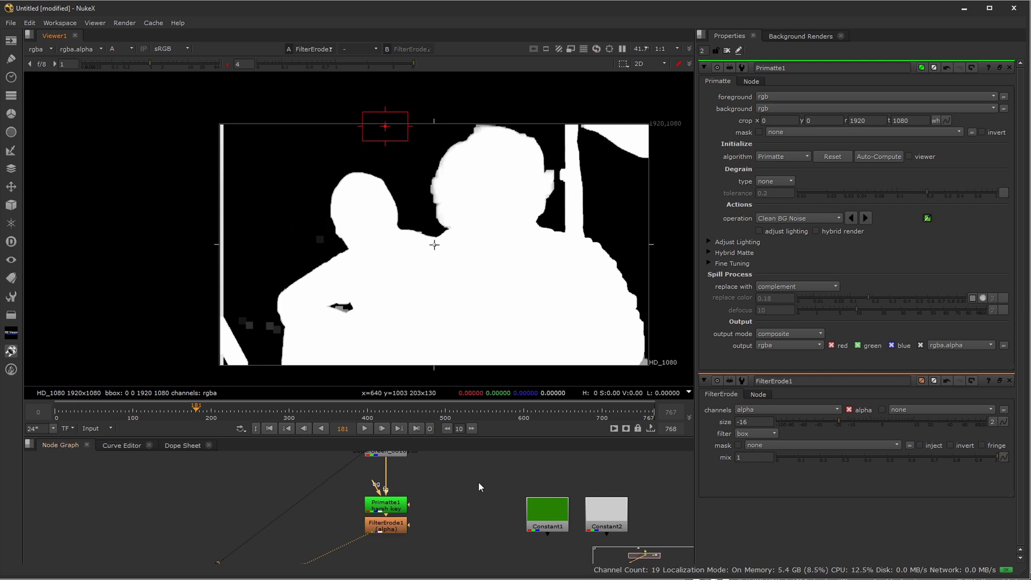
Step: Move FilterErode1 down and insert a second Erode (filter) node between it and Primatte1
left_click_drag(394, 526, 395, 556)
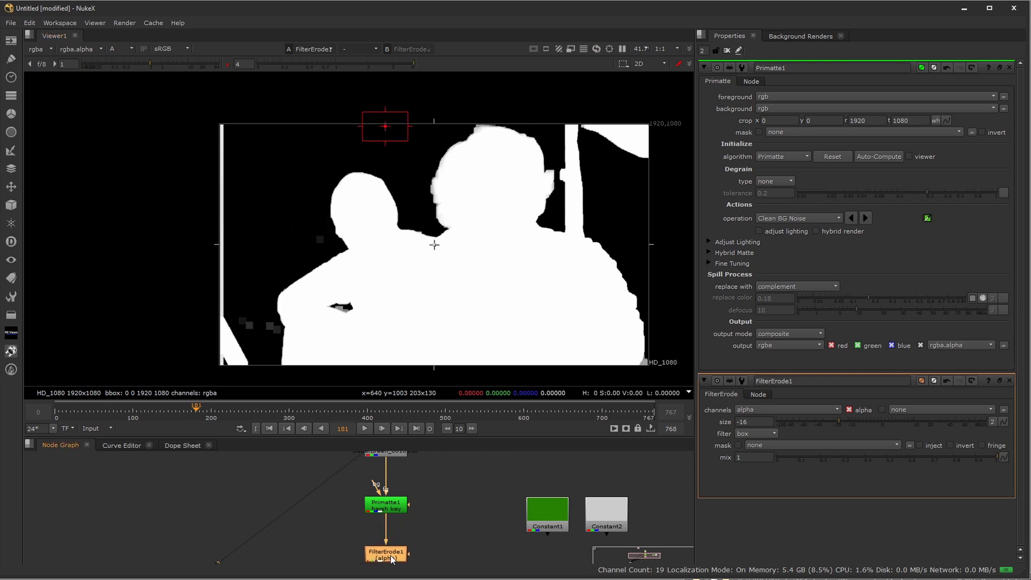
key("d")
key("d")
key("d")
key("d")
left_click(391, 511)
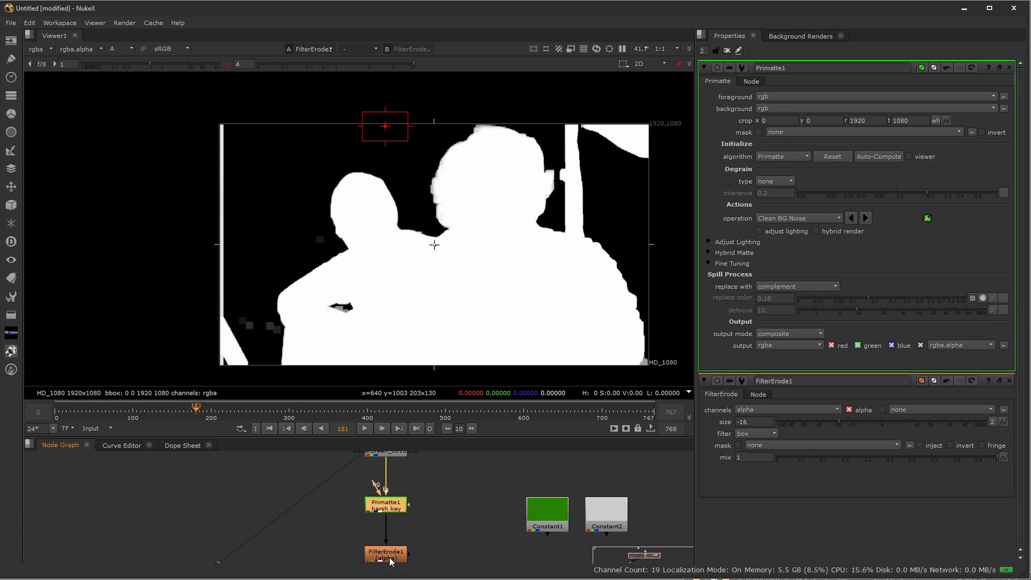
key("Tab")
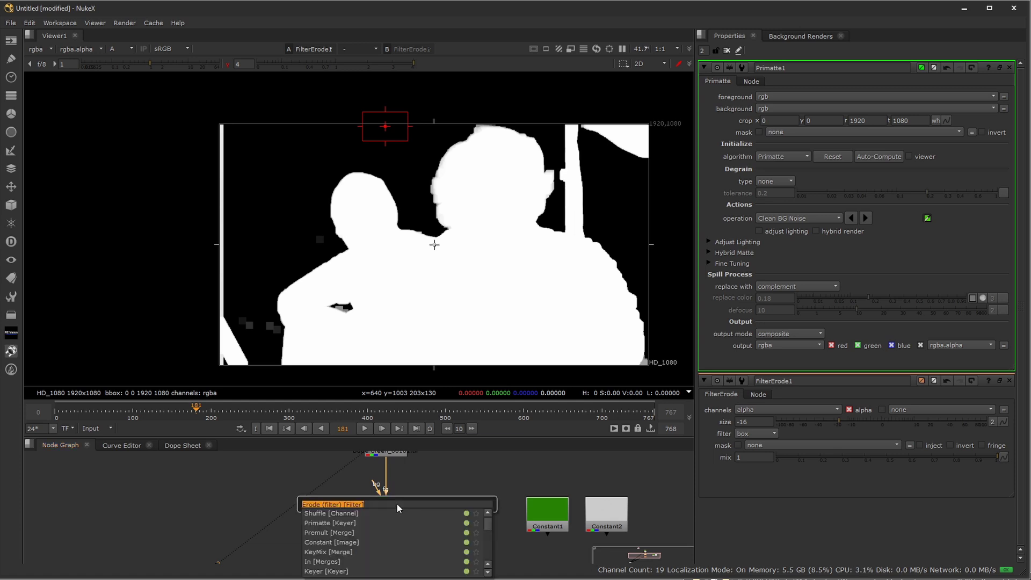
type("erode")
key("Return")
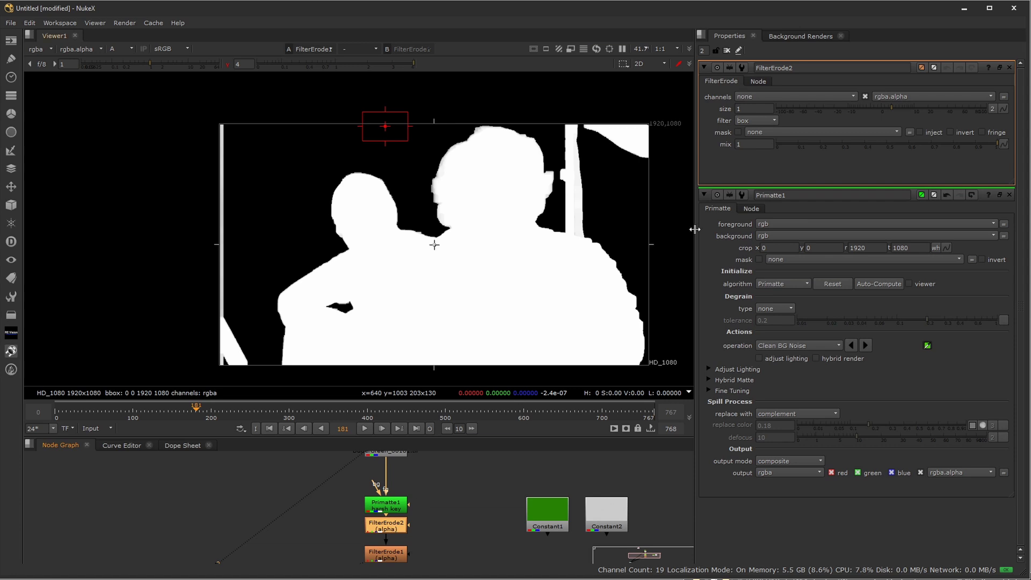
Step: Label the new FilterErode2 node "shrink matte"
left_click(758, 81)
type("shrink matte")
Step: Label FilterErode1 "dyn gmat" and bring the whole node stack into view
double_click(398, 555)
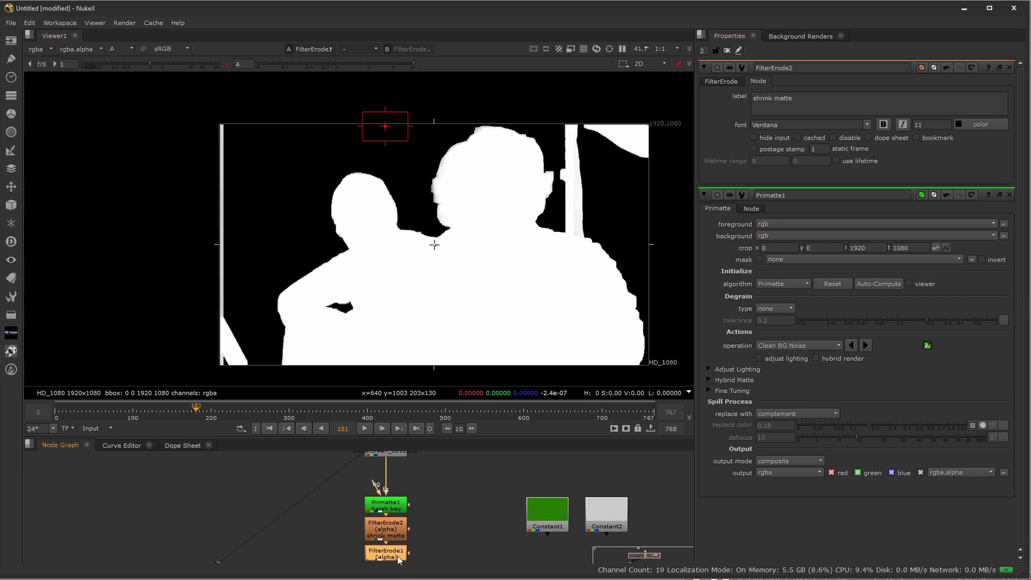
left_click(758, 82)
left_click(775, 101)
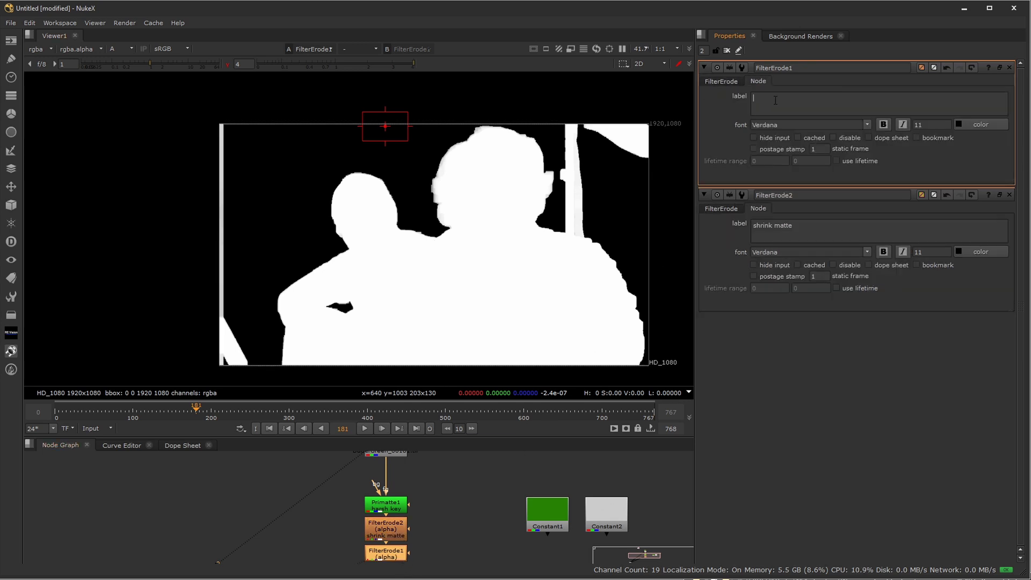
type("dyn gmat")
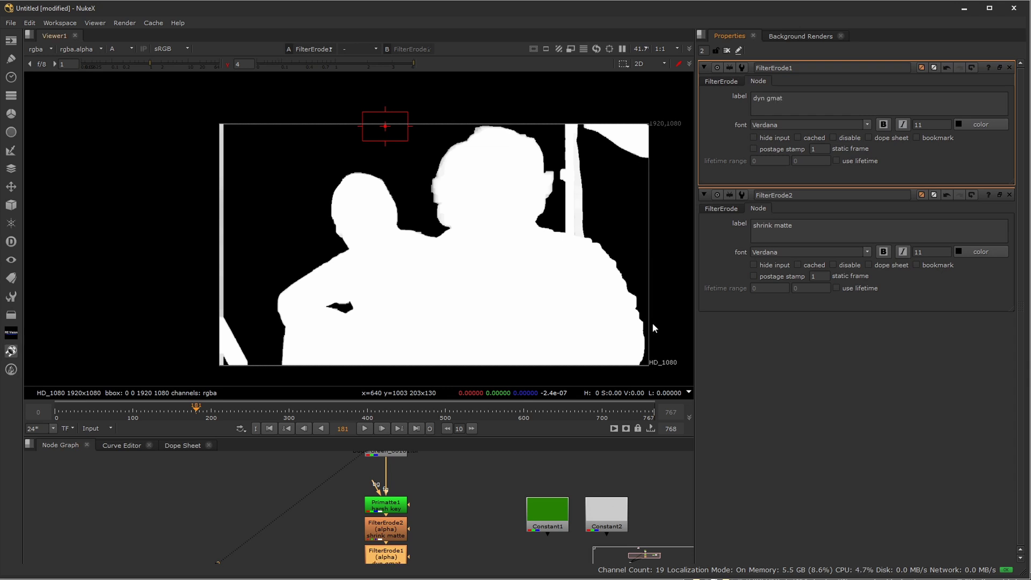
left_click(442, 550)
middle_click_drag(442, 550, 442, 533)
left_click_drag(386, 539, 386, 542)
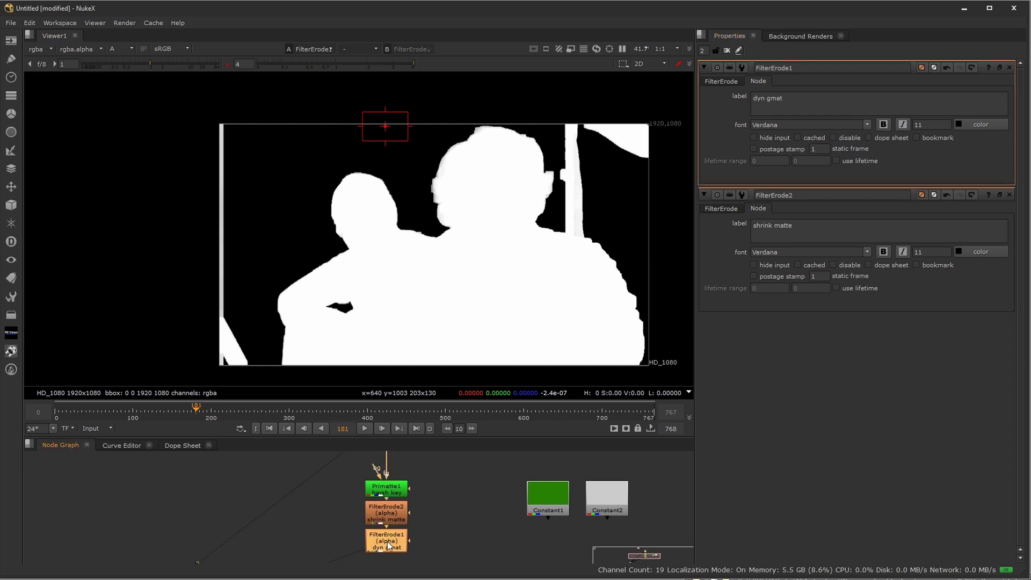
Step: Disable FilterErode2, close FilterErode1's properties and show FilterErode2's erode settings
left_click(392, 512)
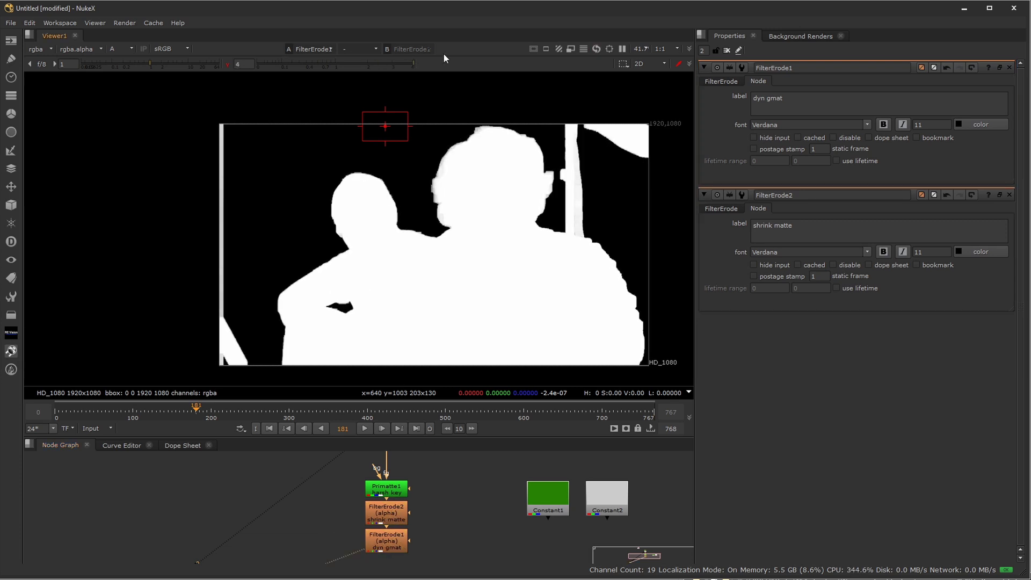
left_click(378, 509)
key("d")
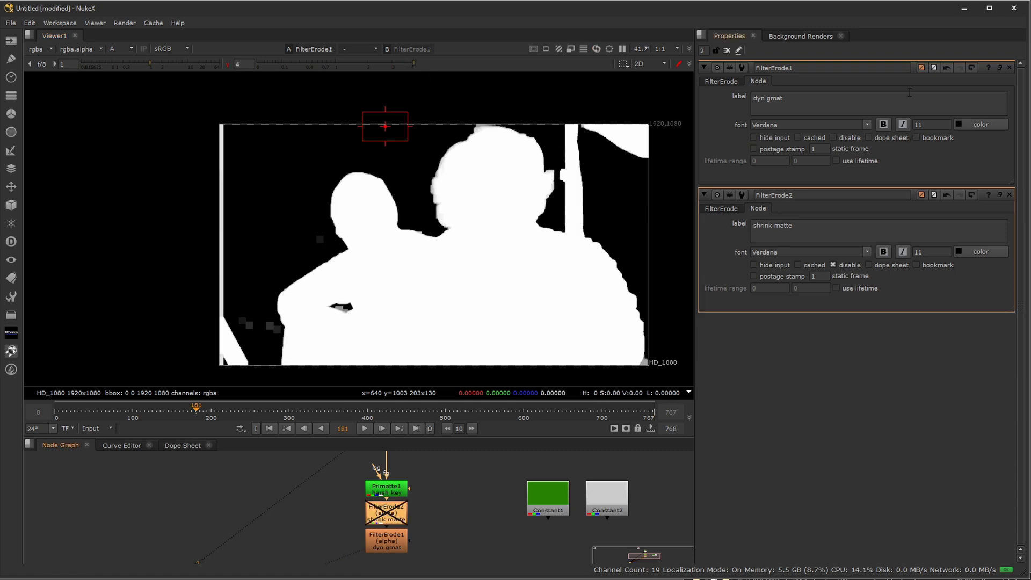
left_click(1010, 68)
left_click(719, 82)
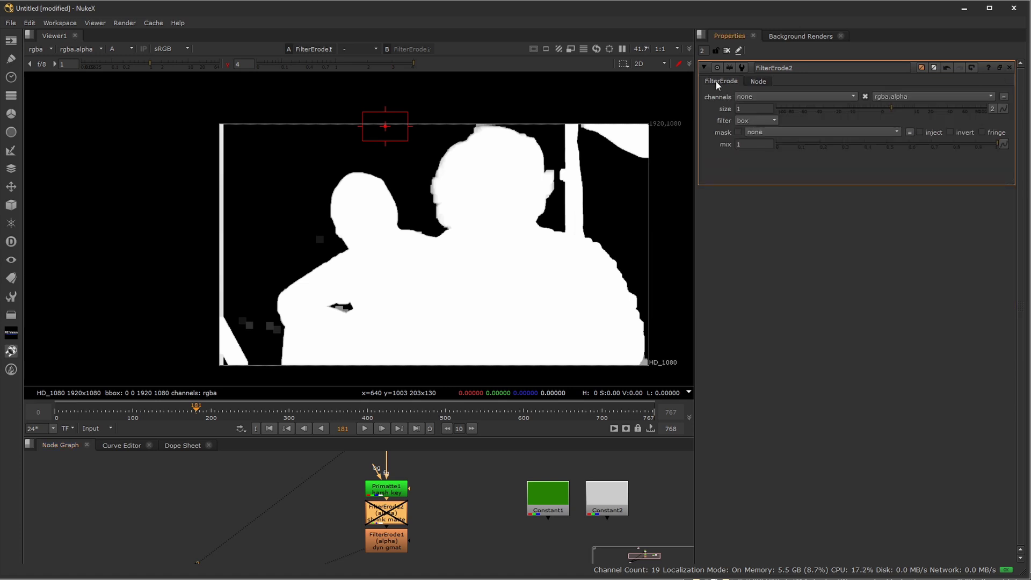
double_click(745, 108)
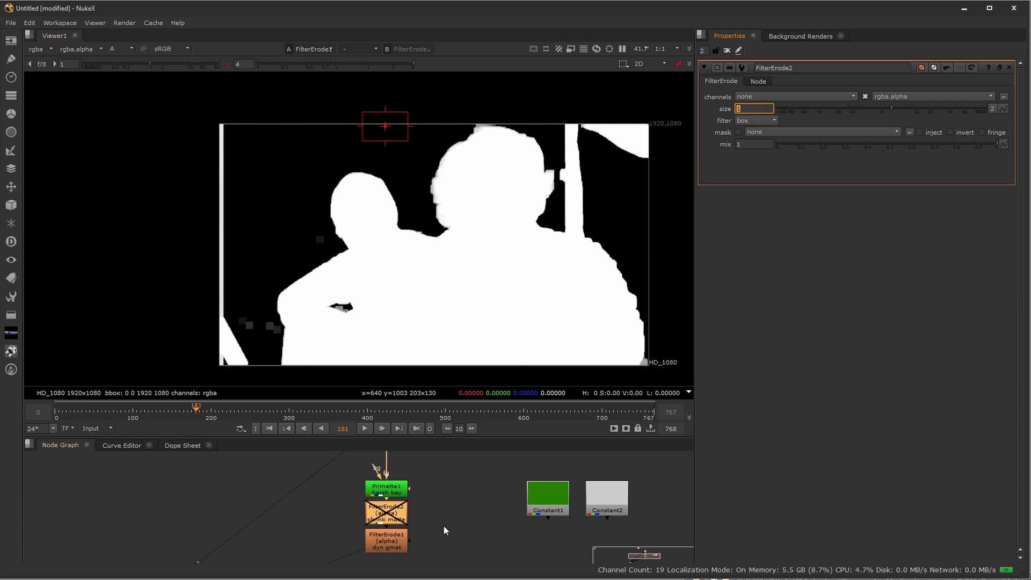
Step: Disable FilterErode1, enable FilterErode2 and examine the shrunken matte's edges around the rear man's arm and head
left_click(398, 514)
key("d")
key("d")
scroll(333, 317, "up", 3)
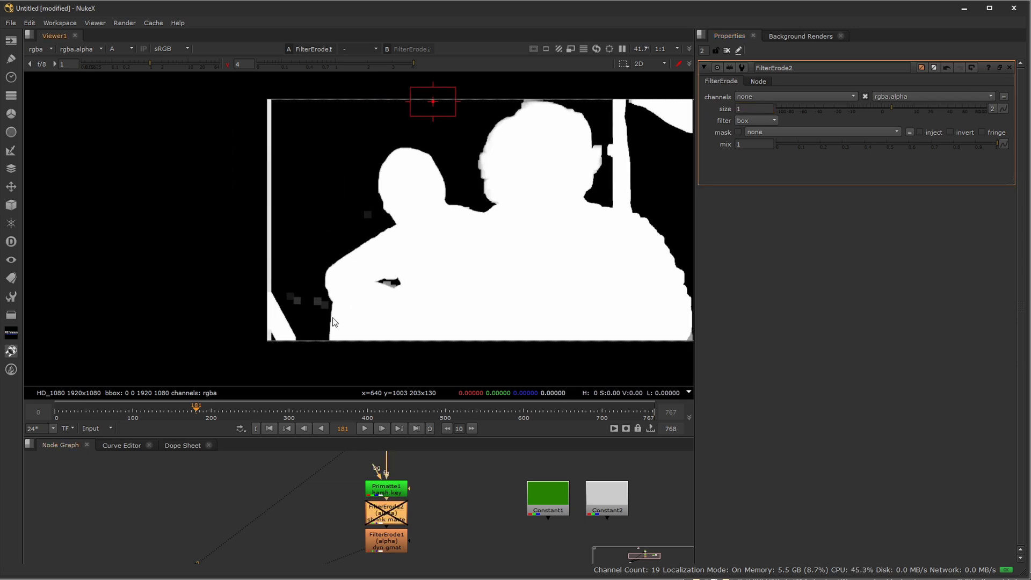
left_click(395, 542)
key("d")
left_click(395, 520)
key("d")
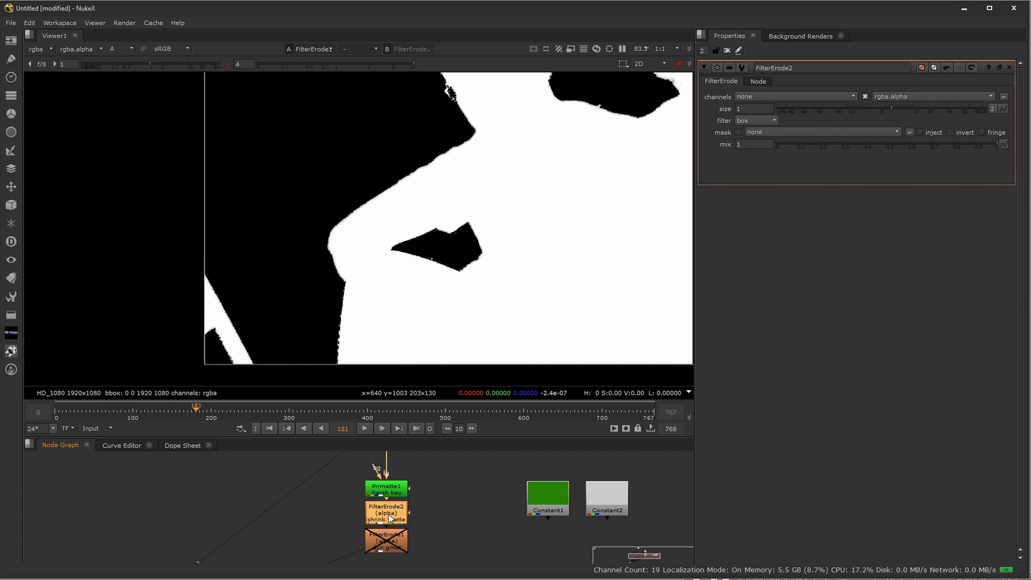
scroll(325, 181, "up", 3)
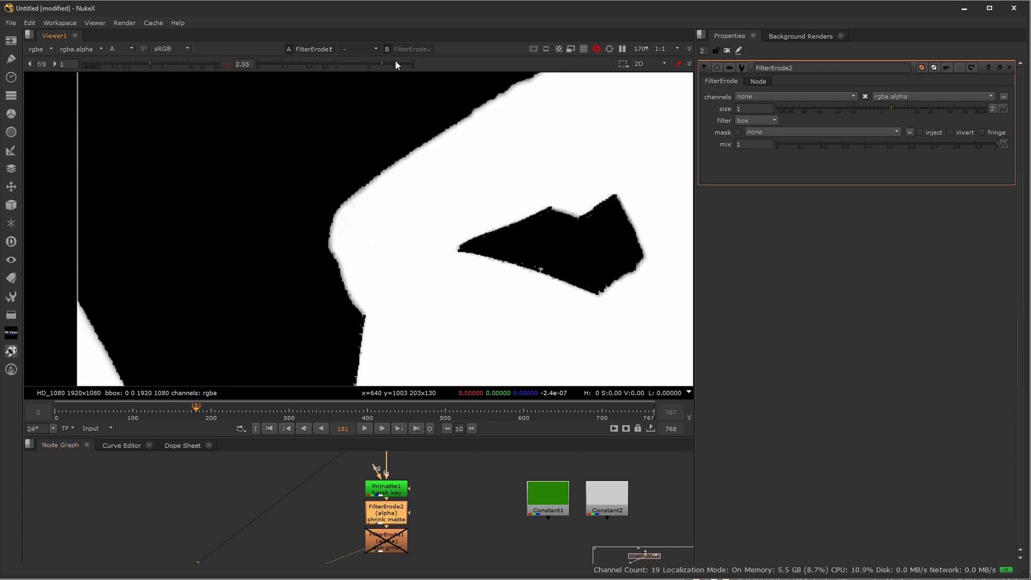
middle_click_drag(449, 208, 363, 133)
Step: Enable FilterErode1, disable FilterErode2 and examine the specks in the lower-left background and the rear man's arm gap
left_click(391, 540)
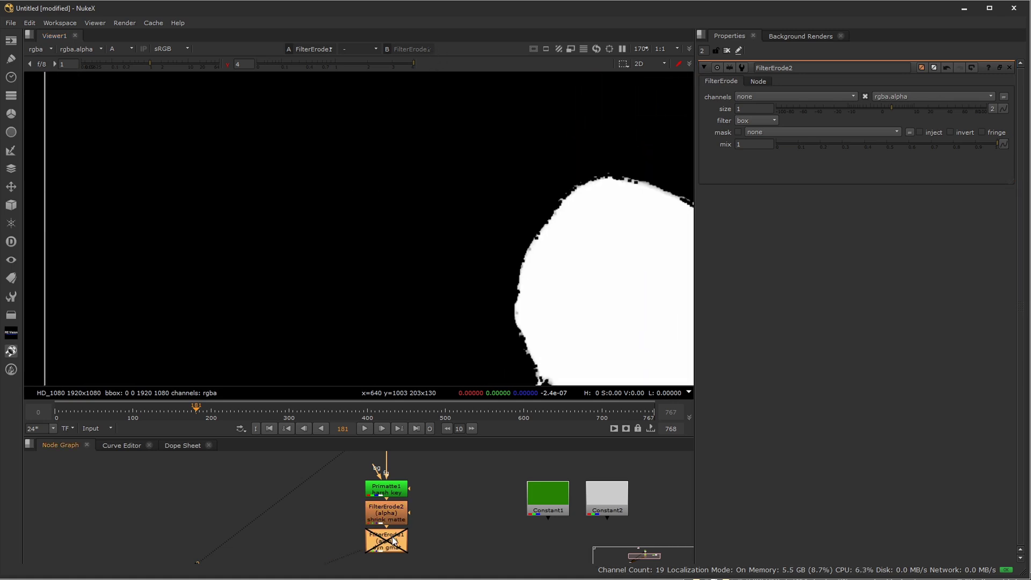
key("d")
left_click(390, 517)
key("d")
scroll(363, 304, "down", 5)
scroll(364, 304, "down", 3)
middle_click_drag(367, 294, 355, 190)
scroll(370, 256, "up", 2)
middle_click_drag(323, 326, 374, 245)
scroll(320, 293, "up", 3)
scroll(322, 299, "up", 1)
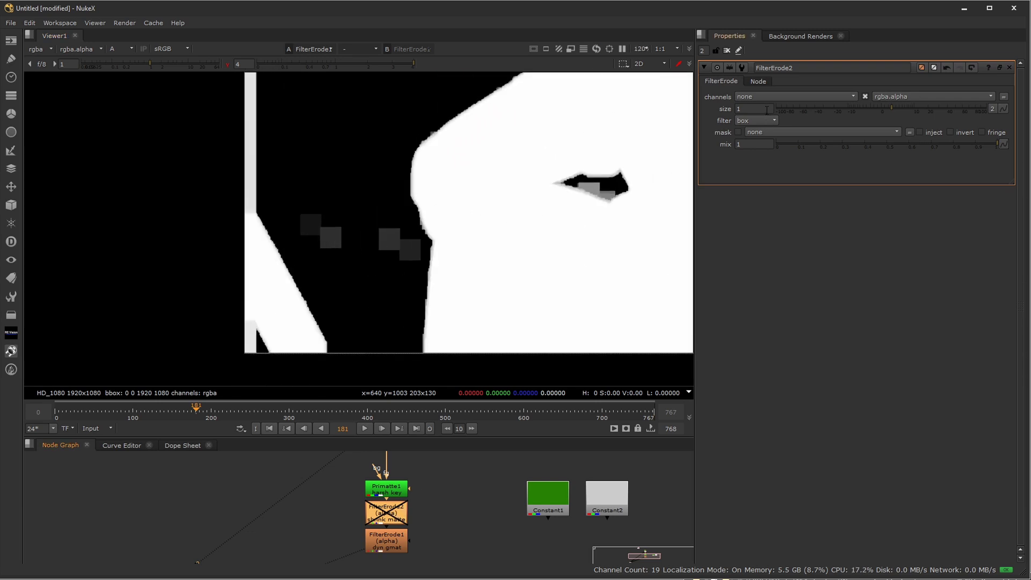
Step: Reset FilterErode2's size to 0, enable the node and raise the size to 1.2
left_click_drag(751, 109, 675, 108)
type("0")
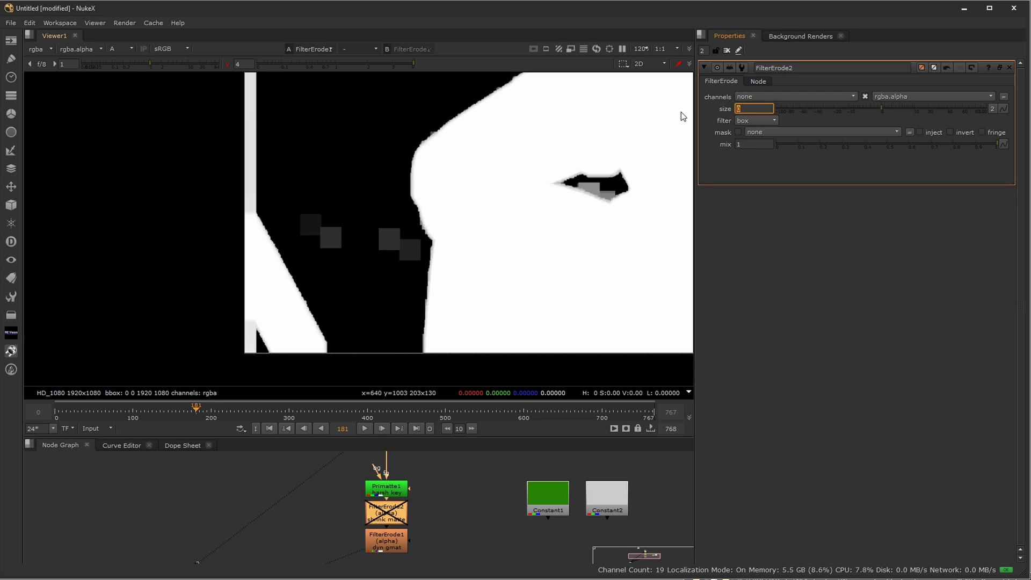
left_click(378, 513)
key("d")
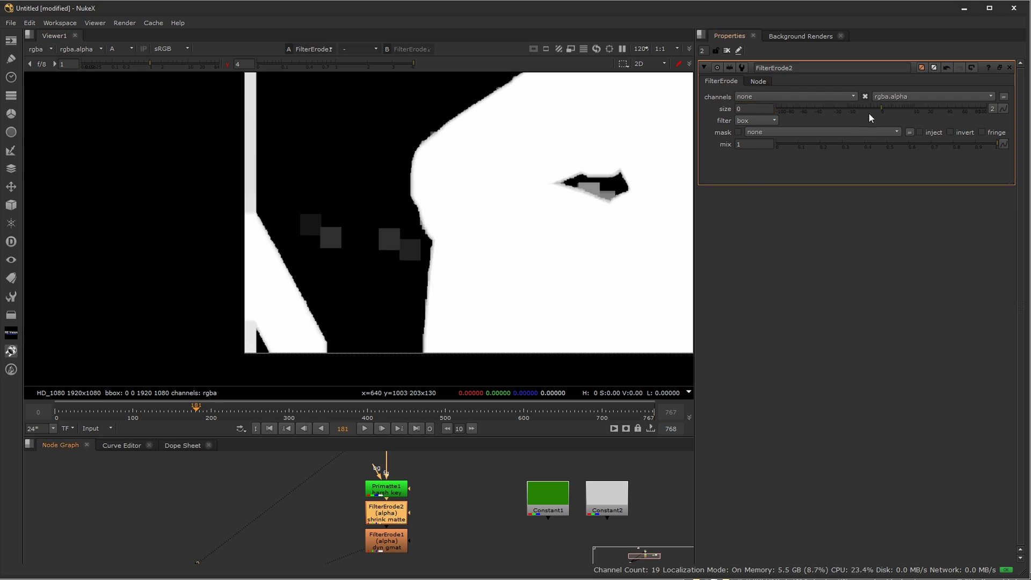
left_click_drag(883, 108, 893, 115)
Step: Compare the matte with FilterErode1 disabled and enabled while FilterErode2 stays active
scroll(457, 215, "down", 3)
left_click(385, 548)
key("d")
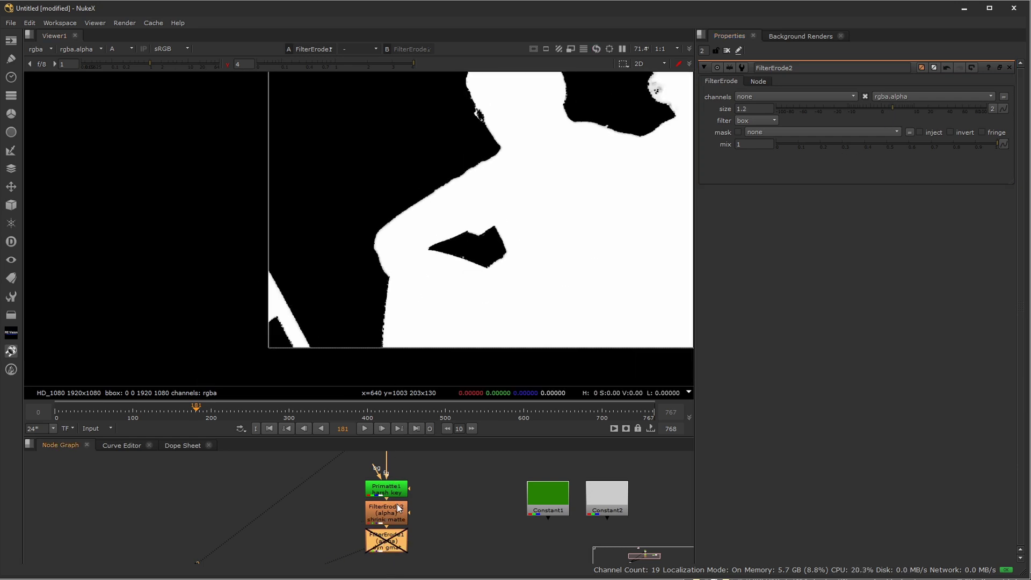
left_click(398, 507)
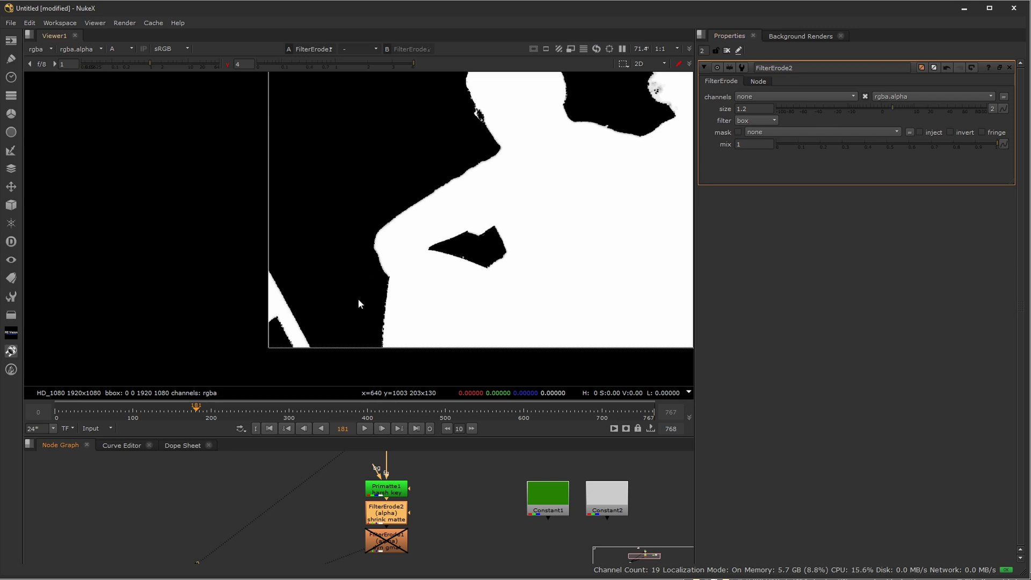
left_click(394, 546)
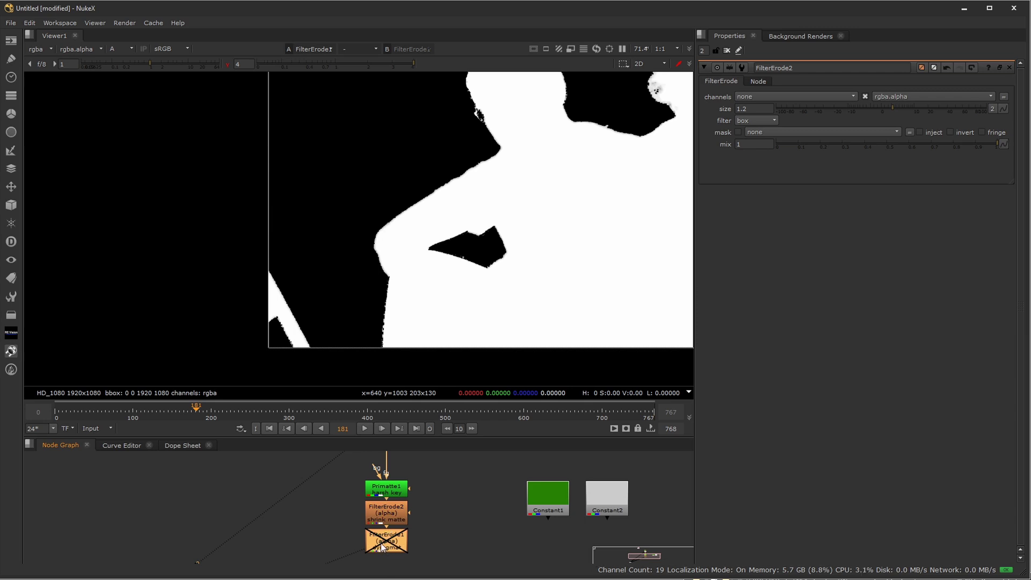
key("d")
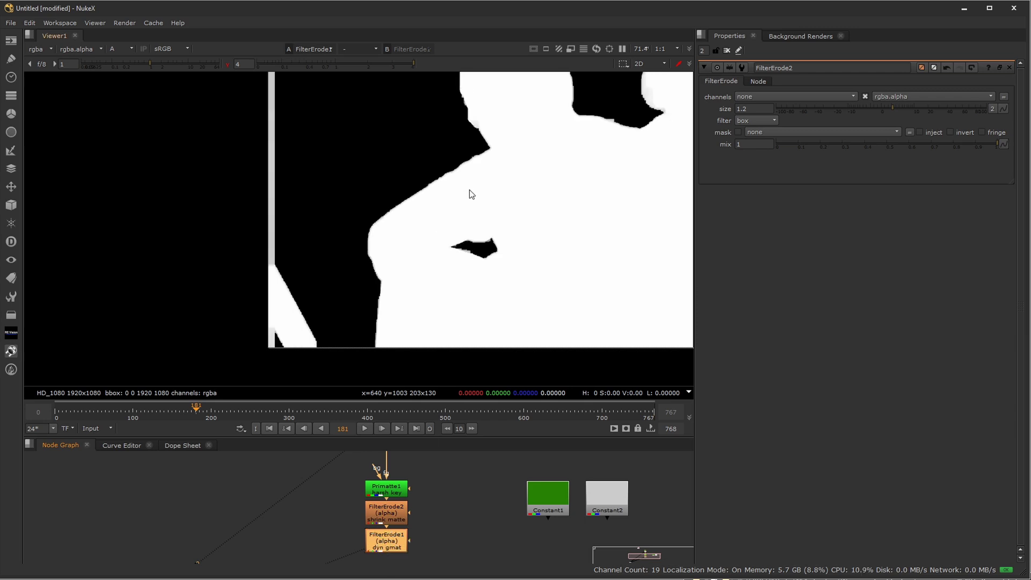
Step: View the whole expanded matte and play it forward to frame 189
middle_click_drag(507, 168, 438, 231)
scroll(474, 214, "down", 4)
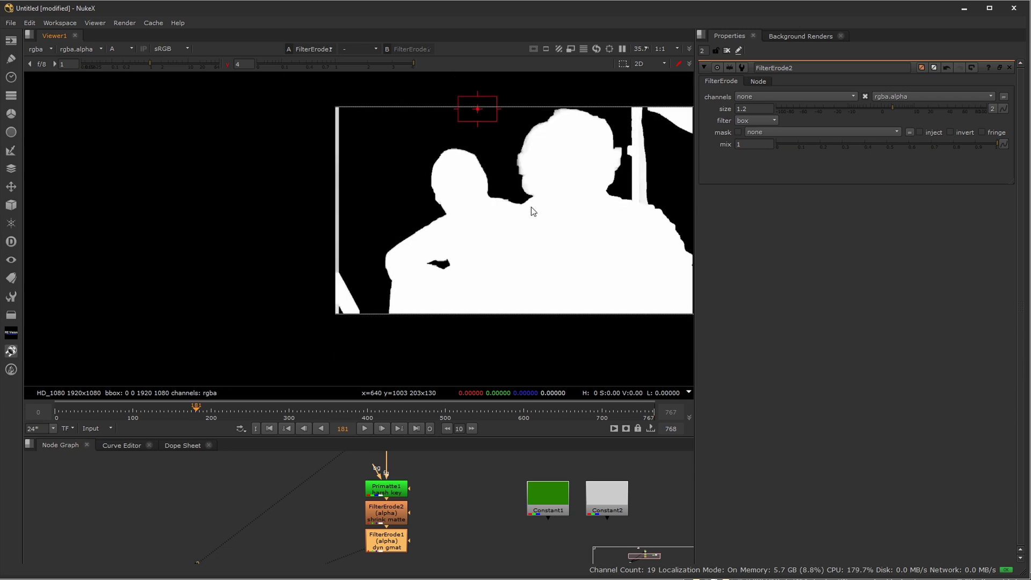
middle_click_drag(603, 174, 534, 201)
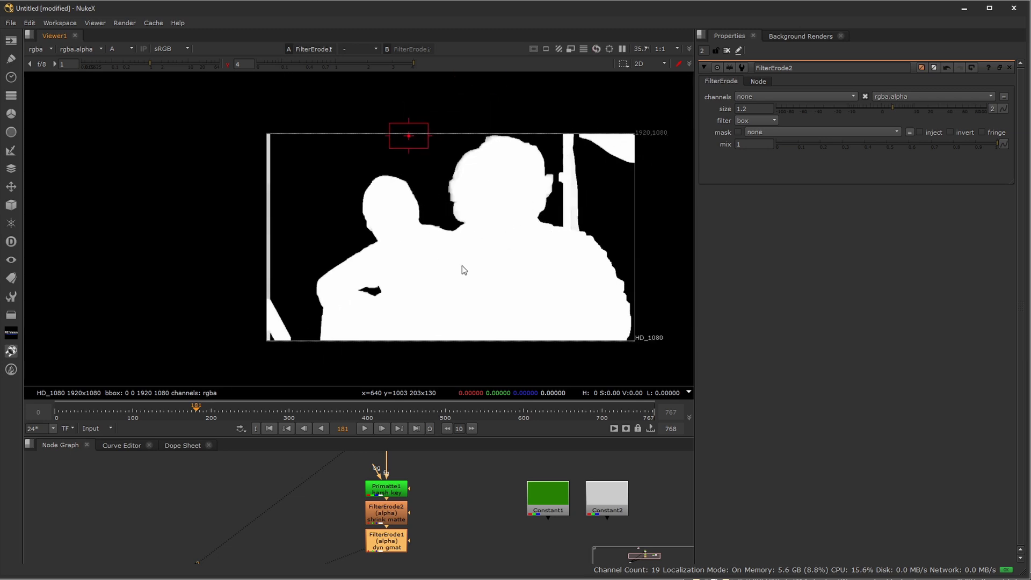
left_click(364, 428)
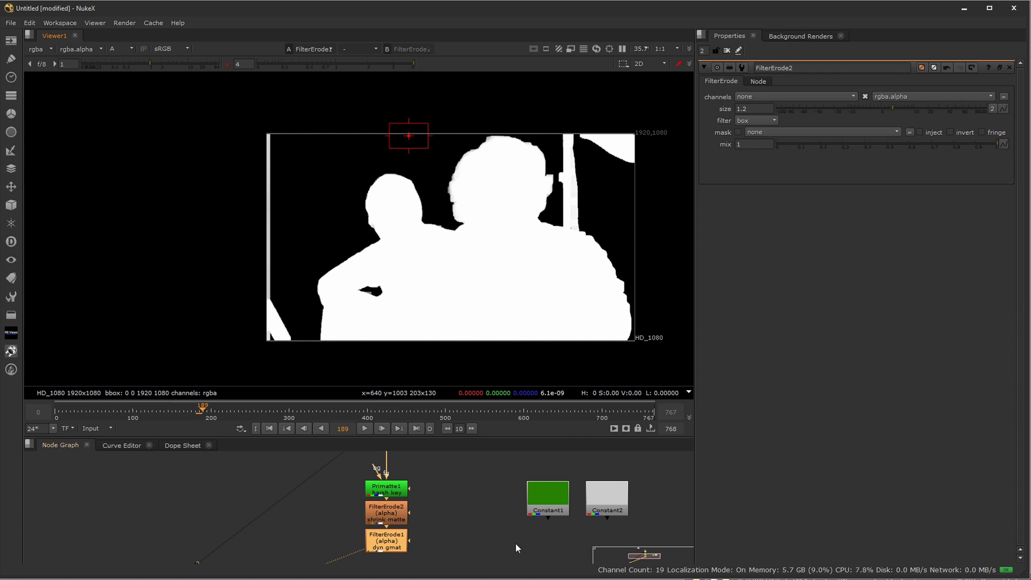
Step: Display the Read1 footage in RGB, close FilterErode2's properties and reset the viewer gamma to 1
middle_click_drag(443, 508, 430, 533)
left_click(389, 497)
key("1")
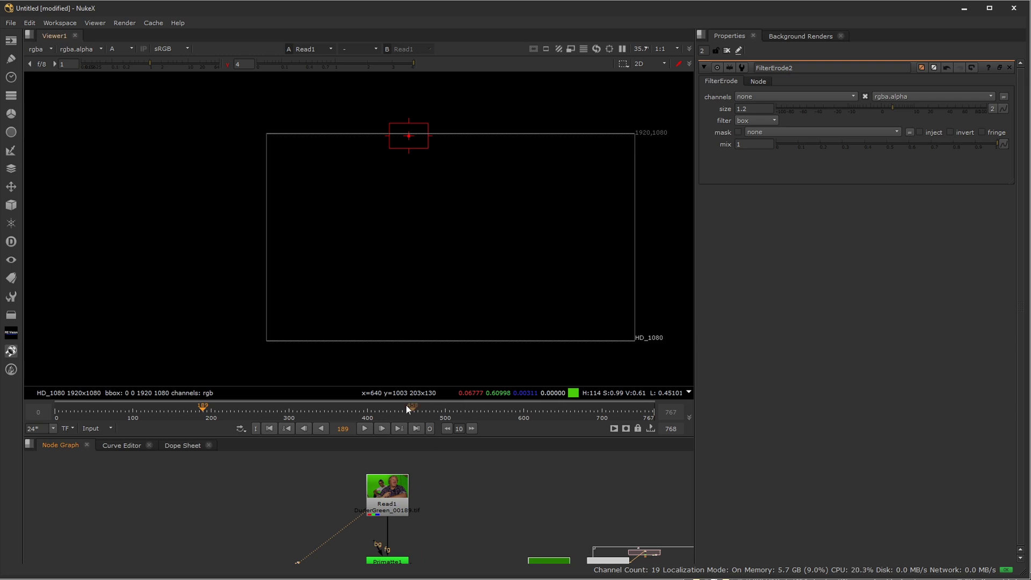
key("a")
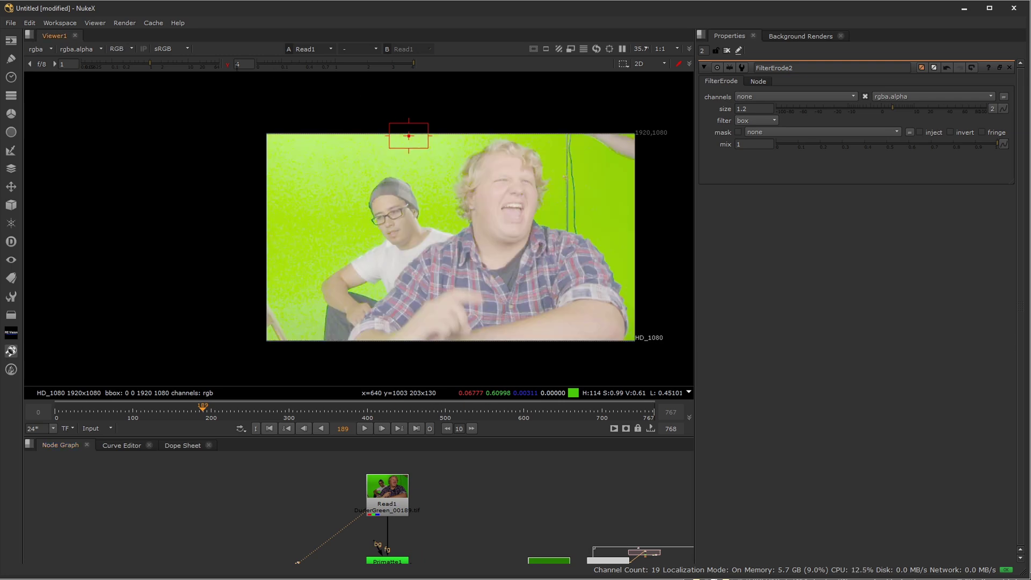
left_click(1010, 67)
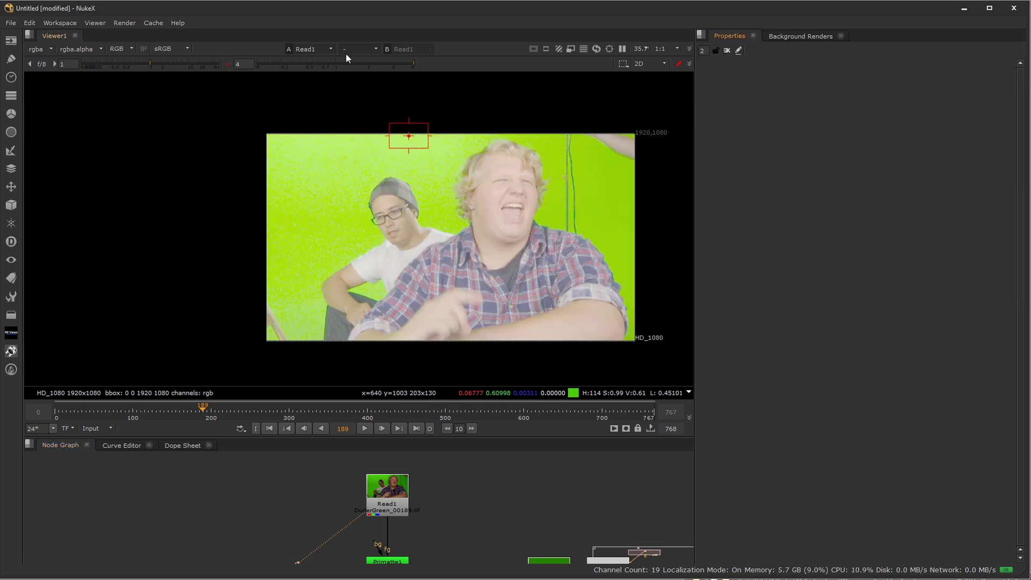
left_click(228, 64)
scroll(600, 207, "up", 4)
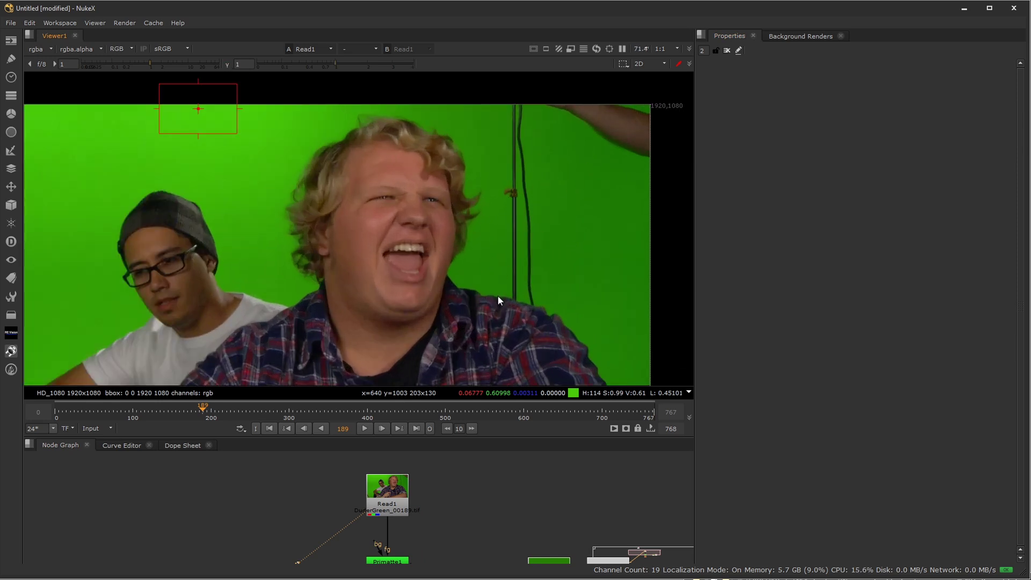
Step: Create an unconnected Roto node beside the two FilterErode nodes
middle_click_drag(452, 534, 433, 491)
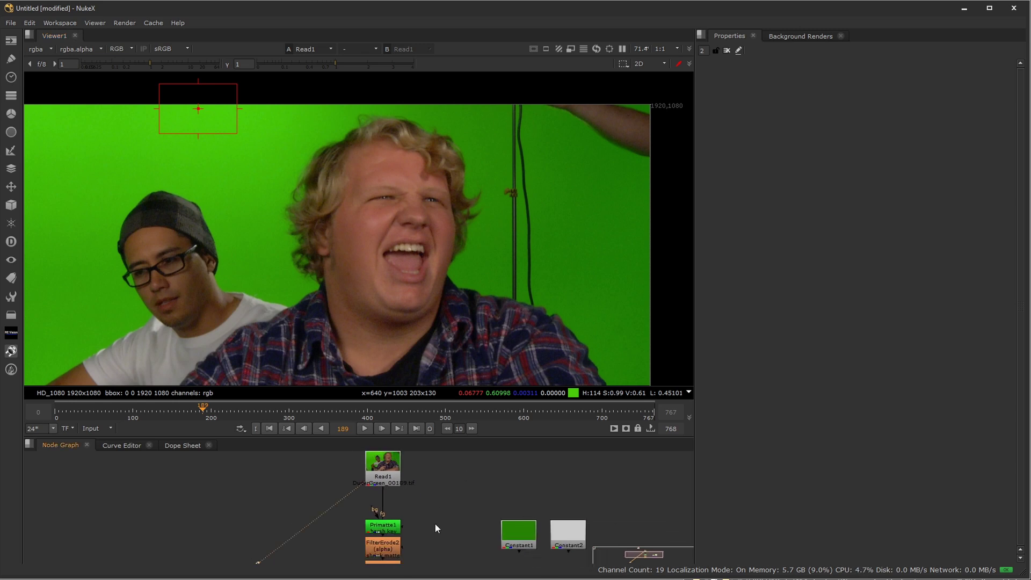
middle_click_drag(434, 526, 414, 471)
key("o")
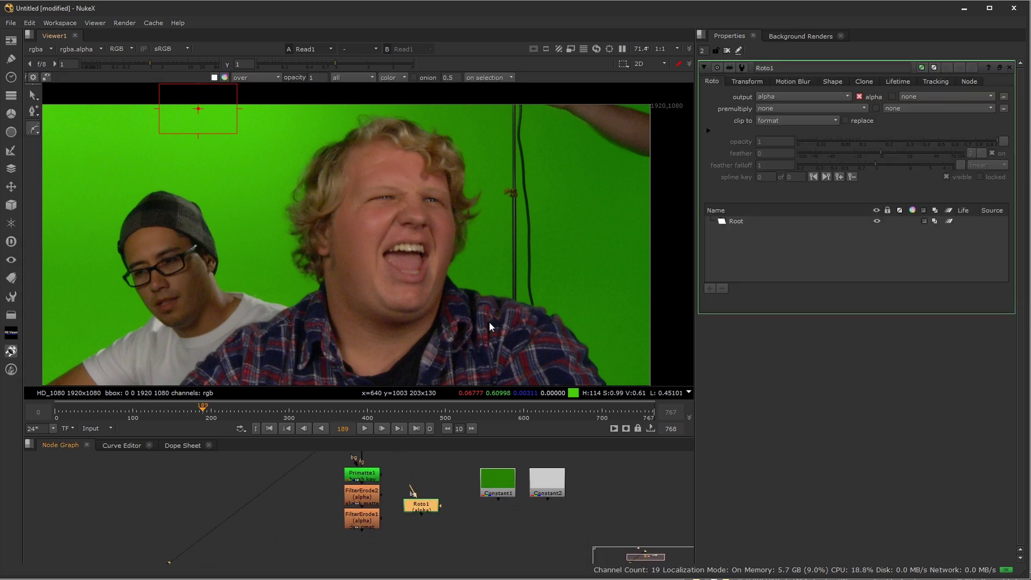
Step: Start a Roto Bezier along the front man's shoulder edge, beneath the stand and hanging cable
scroll(501, 299, "up", 3)
scroll(501, 304, "up", 2)
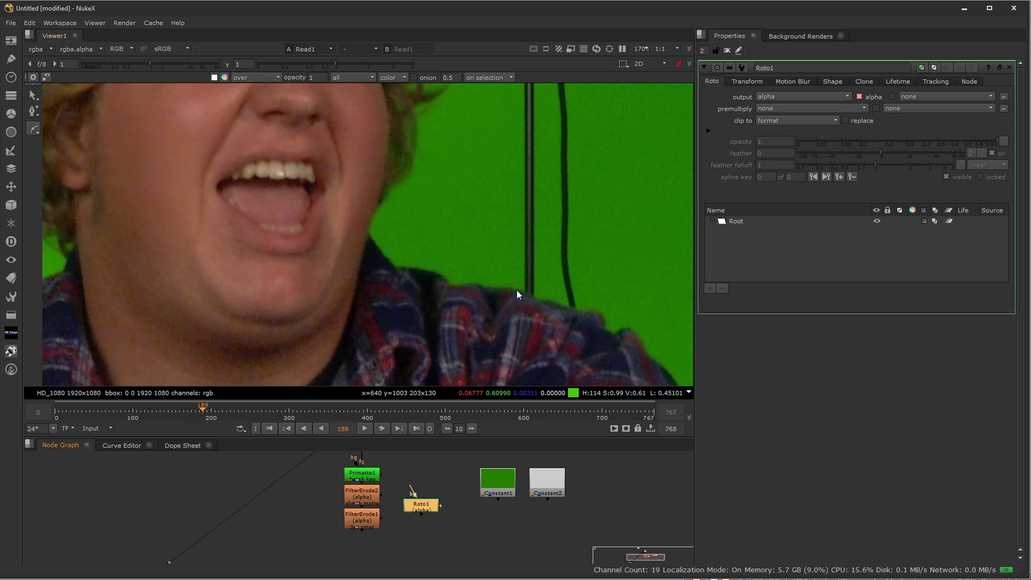
scroll(517, 290, "up", 3)
left_click(516, 289)
left_click(530, 293)
left_click_drag(541, 297, 545, 299)
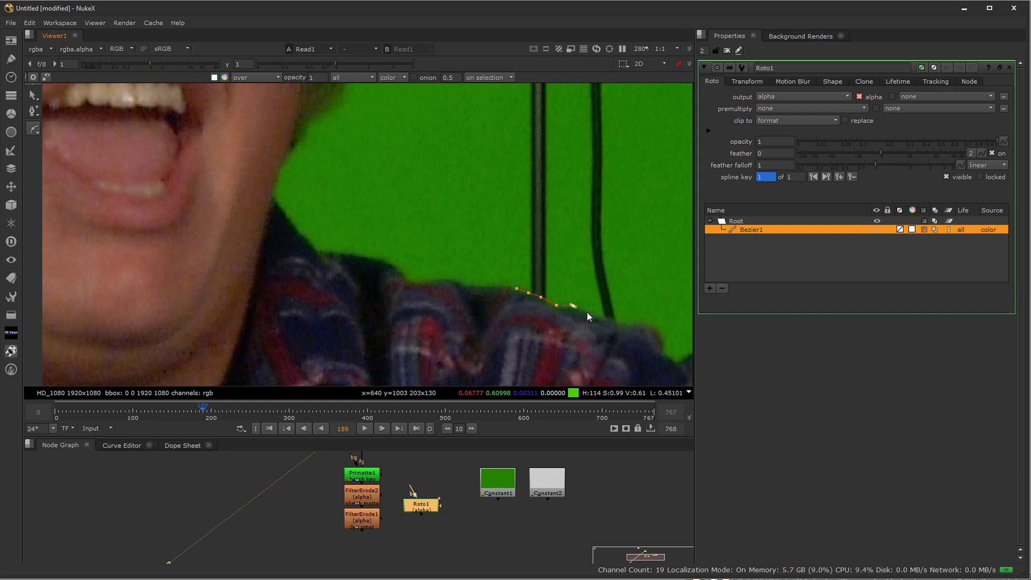
left_click(621, 323)
scroll(604, 282, "down", 6)
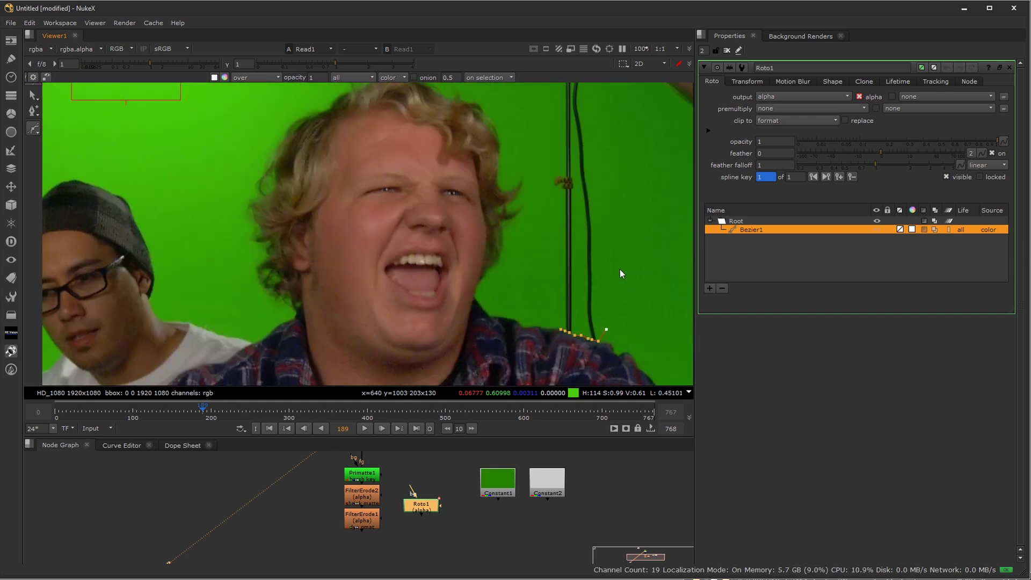
Step: Continue the Bezier up and around the stand and cable, and close it at the shoulder
middle_click_drag(626, 141, 379, 196)
left_click(587, 267)
scroll(379, 197, "down", 2)
left_click(532, 251)
left_click(524, 124)
left_click(357, 108)
left_click(320, 131)
left_click(328, 188)
left_click(340, 270)
scroll(342, 326, "up", 4)
left_click(362, 346)
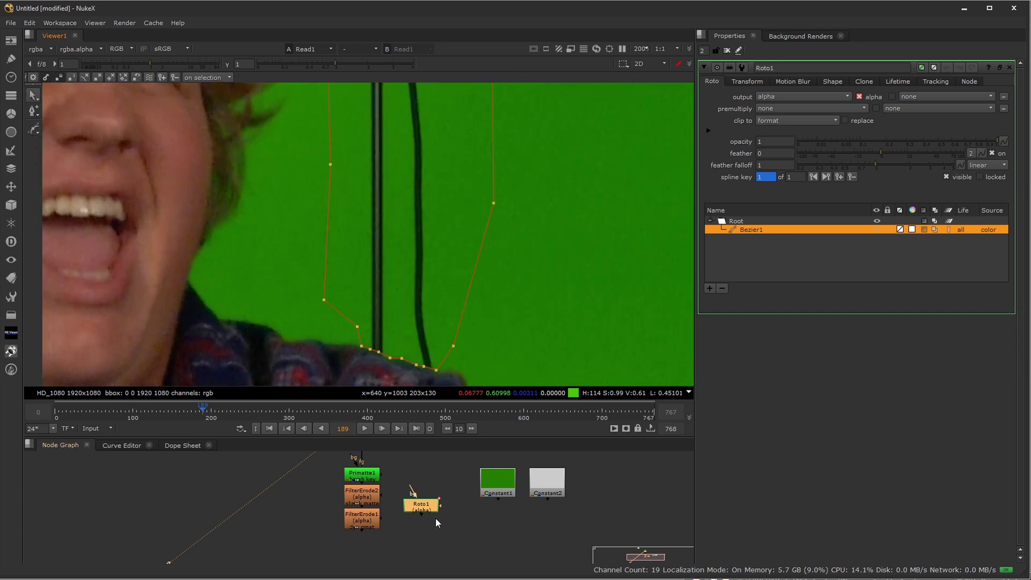
Step: View FilterErode1's alpha matte with the Roto shape overlaid on it
scroll(435, 517, "down", 4)
middle_click_drag(362, 527, 405, 497)
scroll(432, 486, "up", 3)
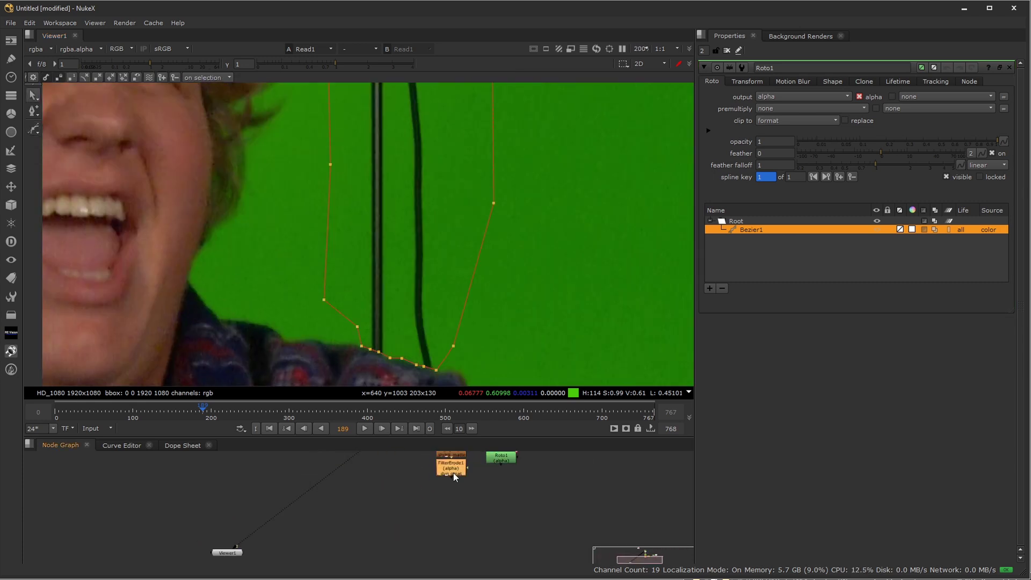
key("1")
scroll(529, 269, "down", 2)
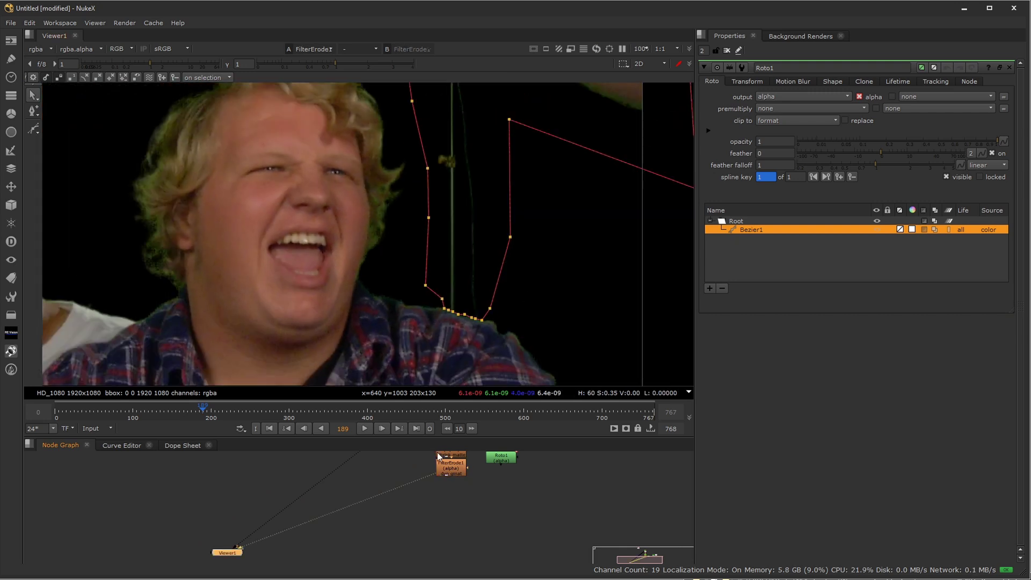
key("a")
scroll(540, 263, "down", 2)
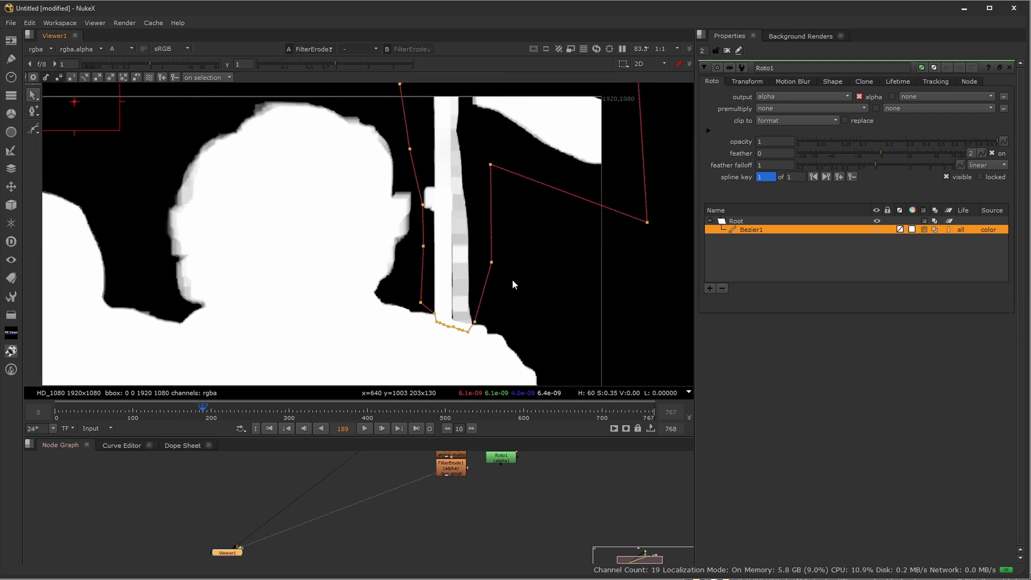
Step: Add an Out merge beneath FilterErode1 that cuts the Roto1 shape out of the expanded matte
left_click_drag(505, 460, 505, 490)
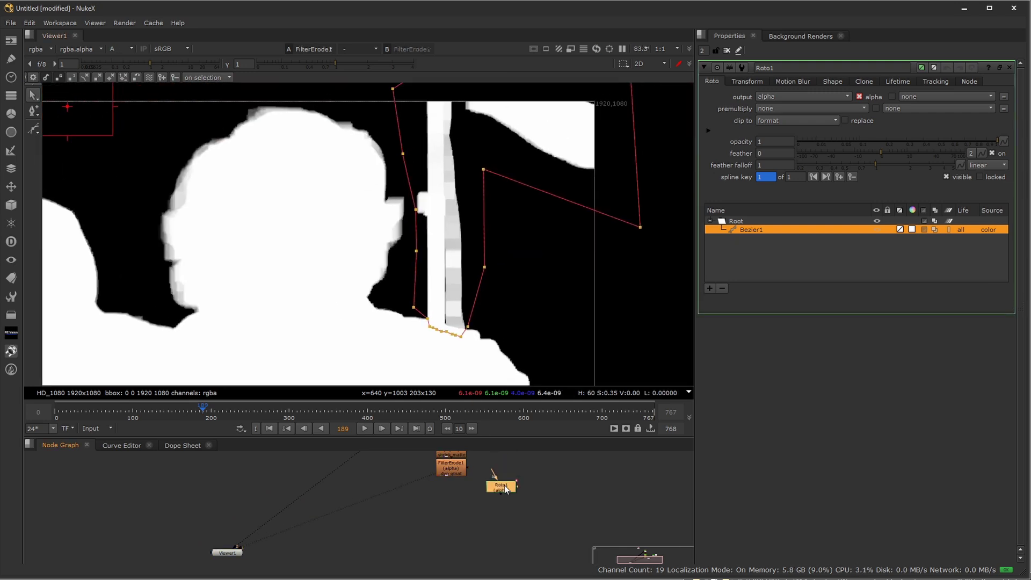
key("Tab")
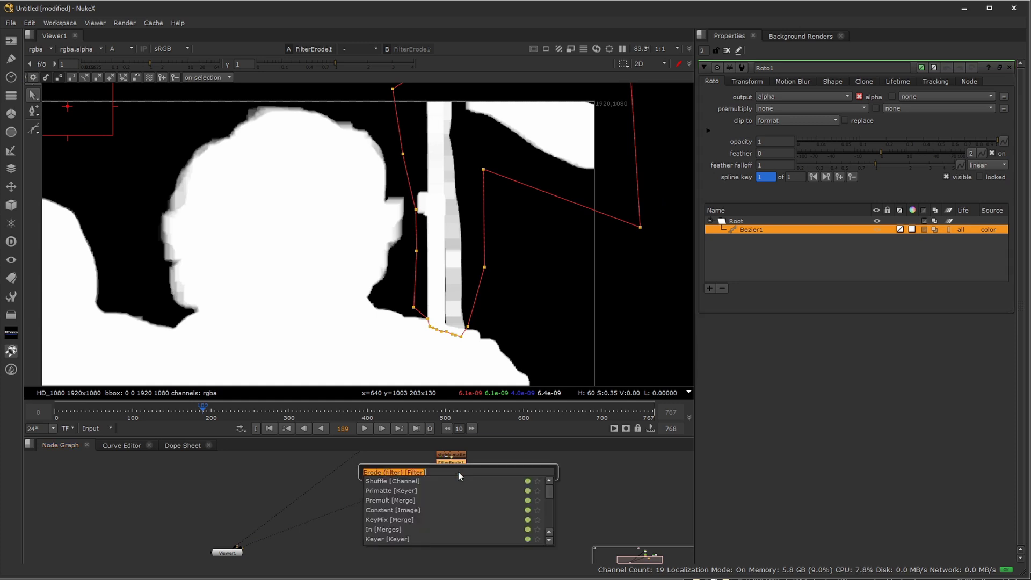
type("out")
key("Down")
key("Return")
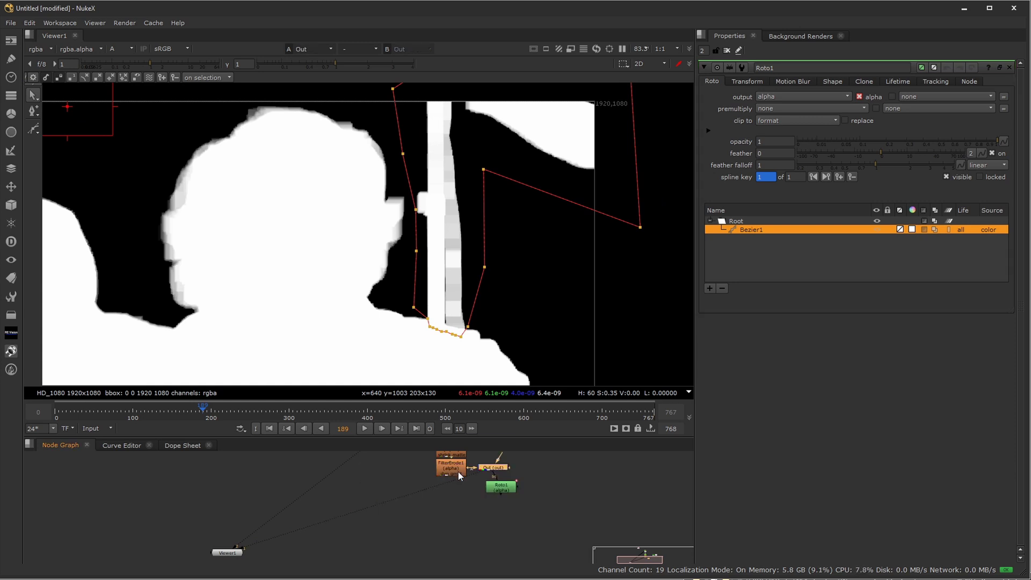
left_click_drag(498, 472, 459, 500)
scroll(453, 279, "up", 3)
scroll(447, 300, "down", 2)
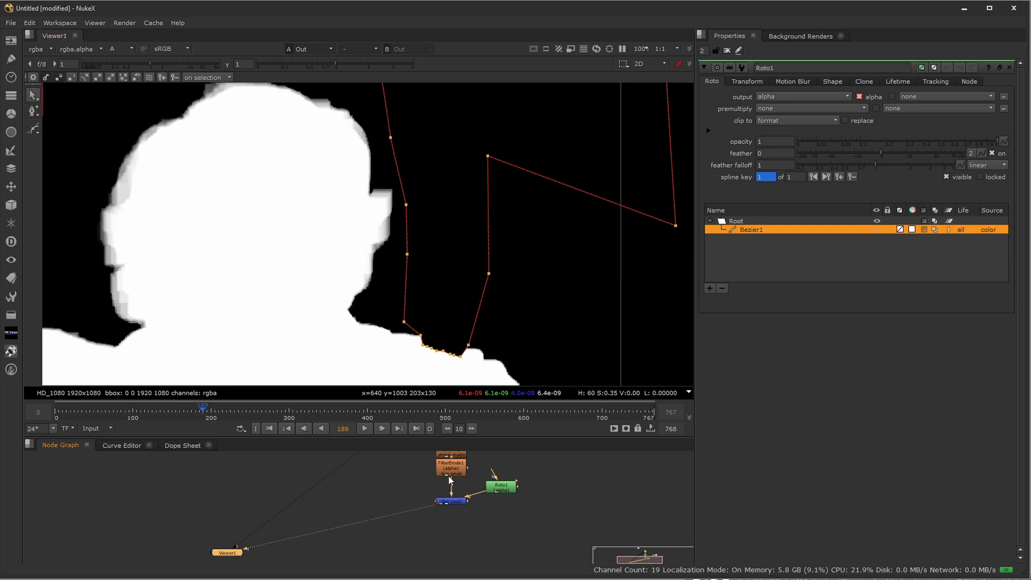
Step: Close Roto1's properties and display the whole Read1 footage in RGB
middle_click_drag(440, 497, 434, 535)
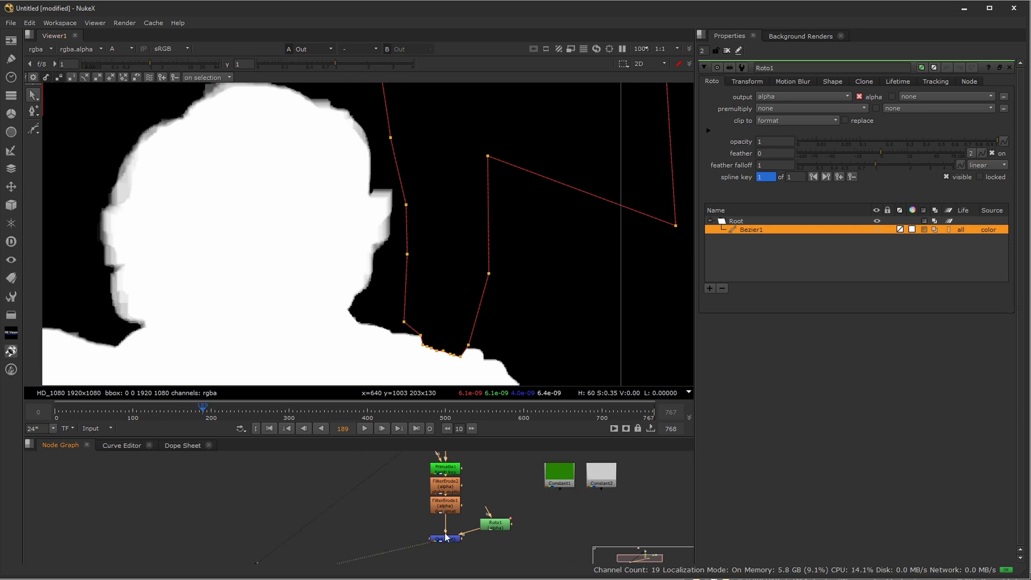
left_click(1010, 68)
middle_click_drag(456, 476, 463, 523)
left_click(459, 468)
key("1")
scroll(359, 303, "down", 3)
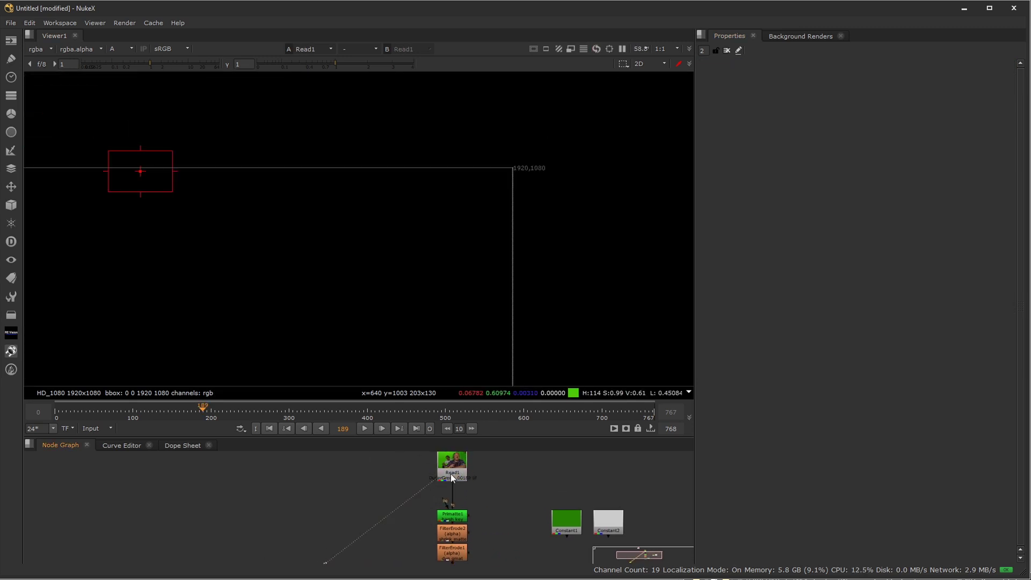
key("a")
middle_click_drag(259, 312, 450, 237)
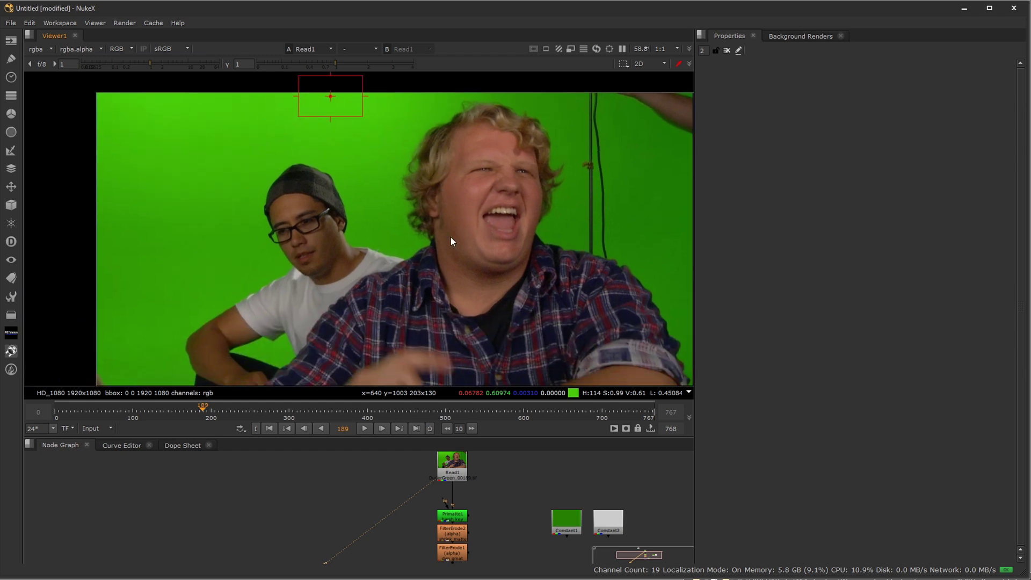
scroll(451, 237, "down", 2)
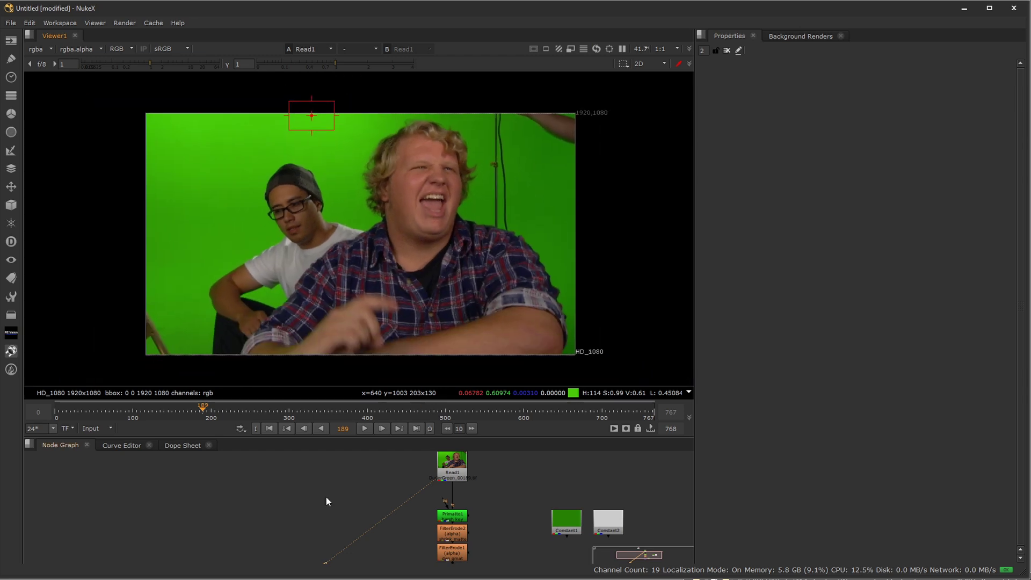
Step: Enlarge the node graph area, move the two Constant nodes aside and add an unconnected Keylight node
middle_click_drag(325, 502, 262, 489)
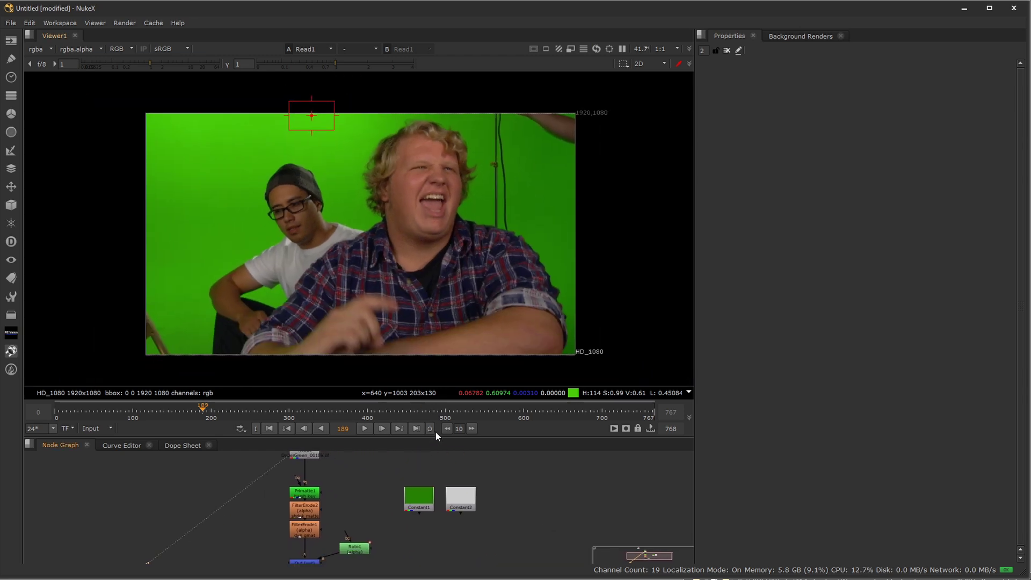
left_click_drag(436, 436, 437, 367)
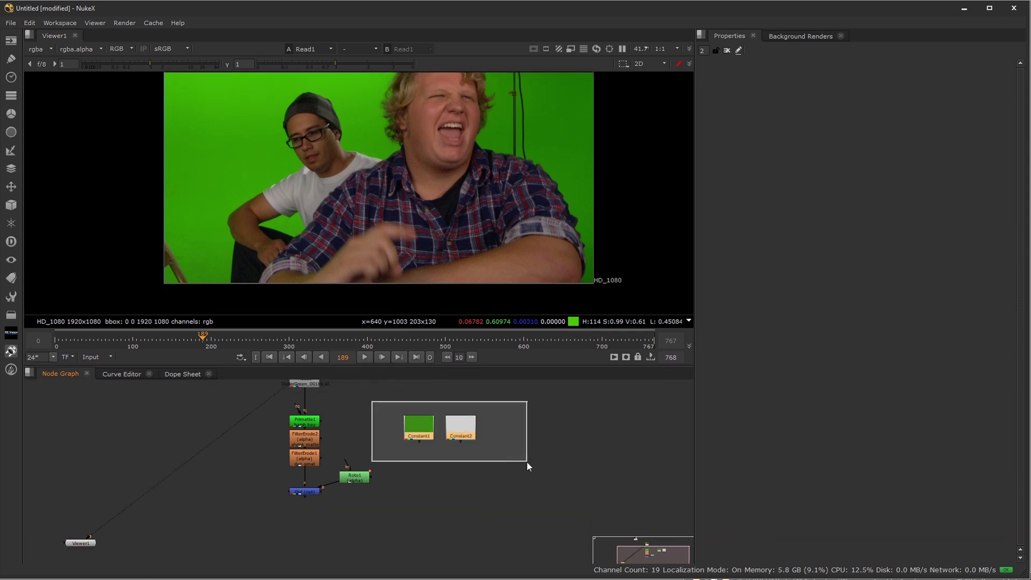
left_click_drag(453, 435, 539, 444)
left_click(484, 476)
key("Tab")
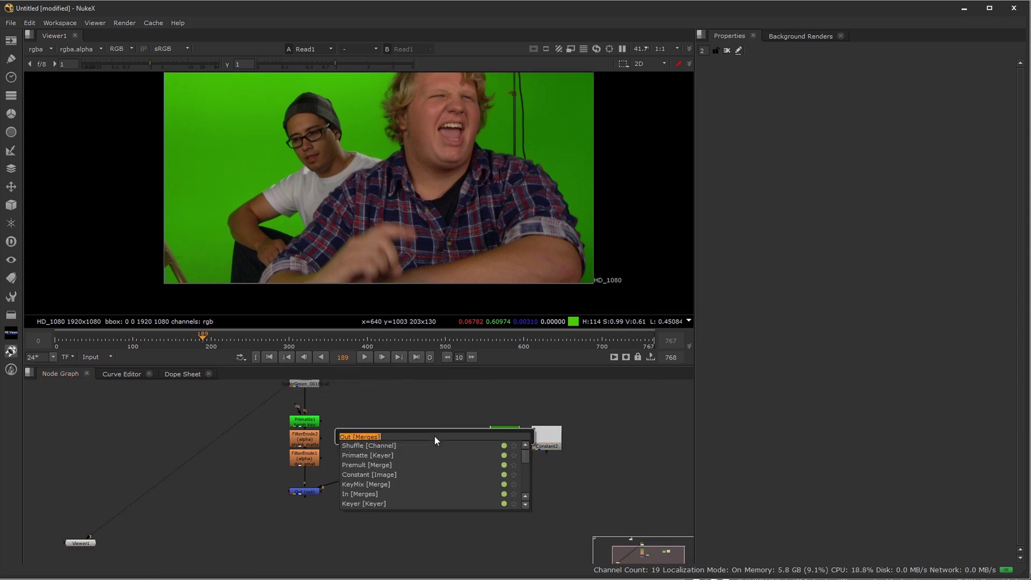
type("keylight")
key("Return")
middle_click_drag(445, 450, 442, 499)
Step: Move the garbage matte nodes together further down below Read1
left_click_drag(274, 455, 374, 555)
left_click_drag(304, 470, 304, 500)
middle_click_drag(361, 499, 359, 400)
Step: Label the Roto1 node "** needs keying" and return to its shape settings
left_click(357, 498)
double_click(351, 462)
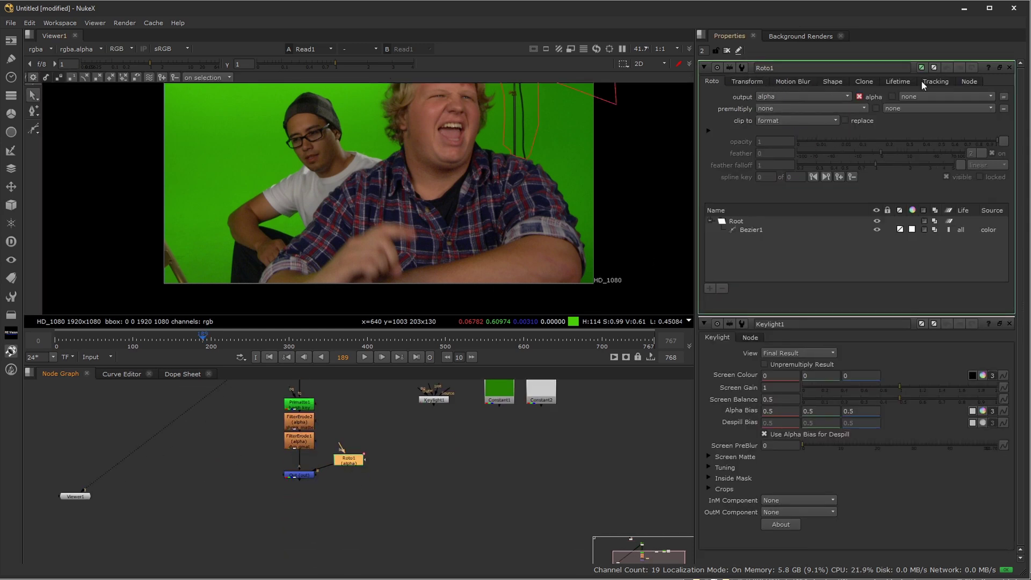
left_click(968, 82)
type("** needs keying")
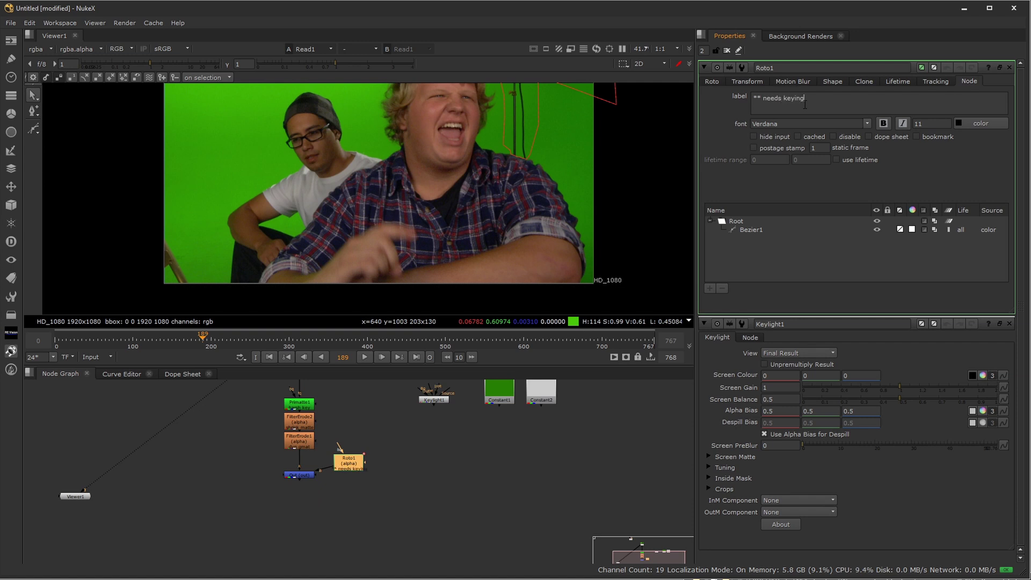
left_click(557, 488)
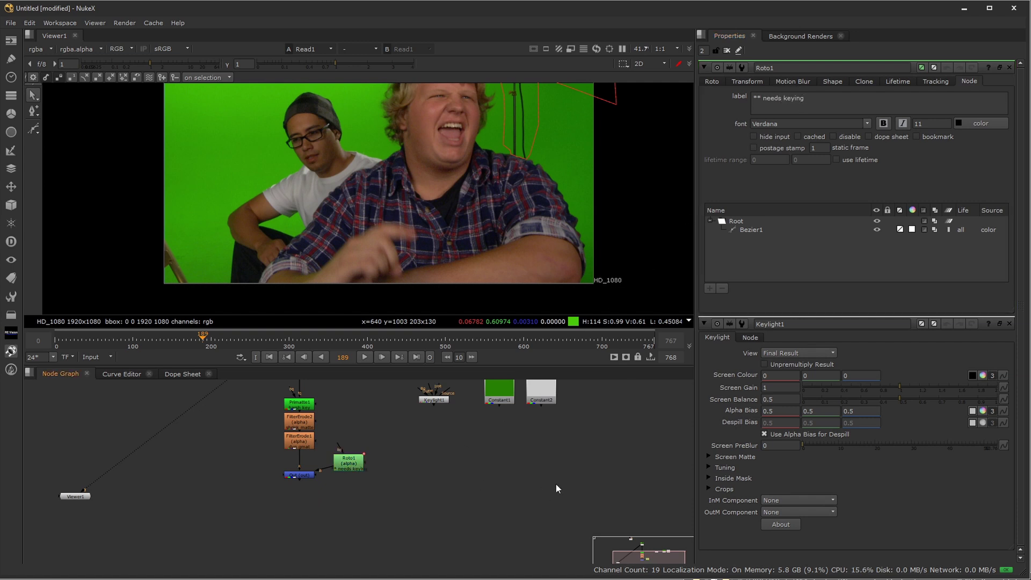
left_click(713, 81)
Step: Place a Backdrop behind the Primatte, FilterErode, Roto and Out nodes
middle_click_drag(265, 389, 263, 429)
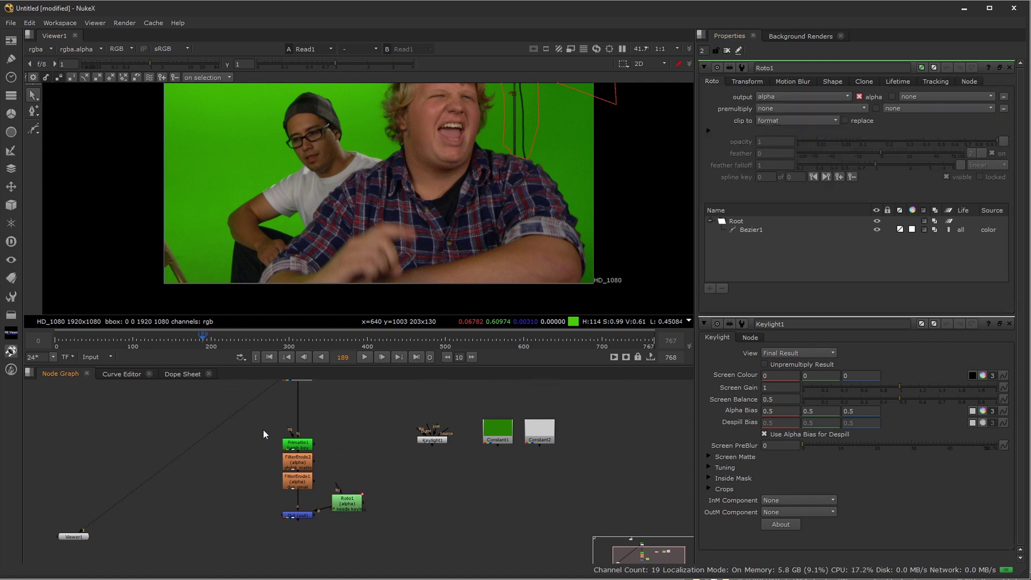
left_click_drag(263, 430, 372, 537)
key("Tab")
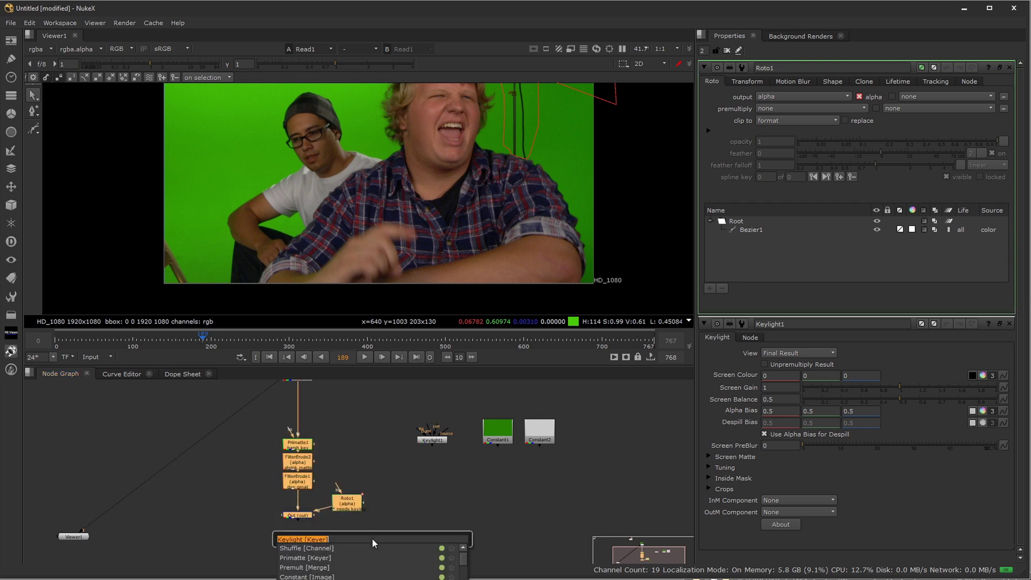
type("back")
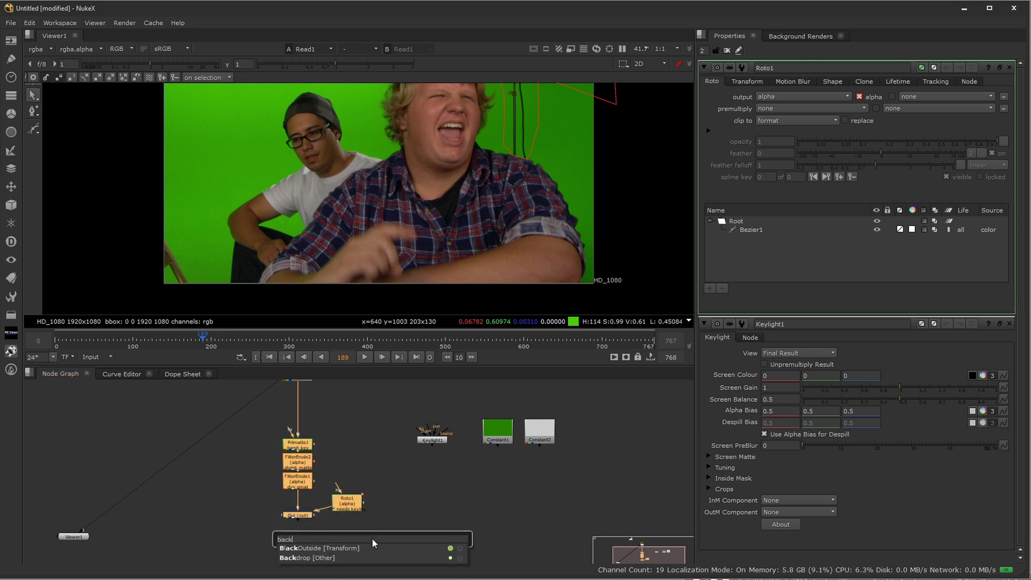
key("Down")
key("Return")
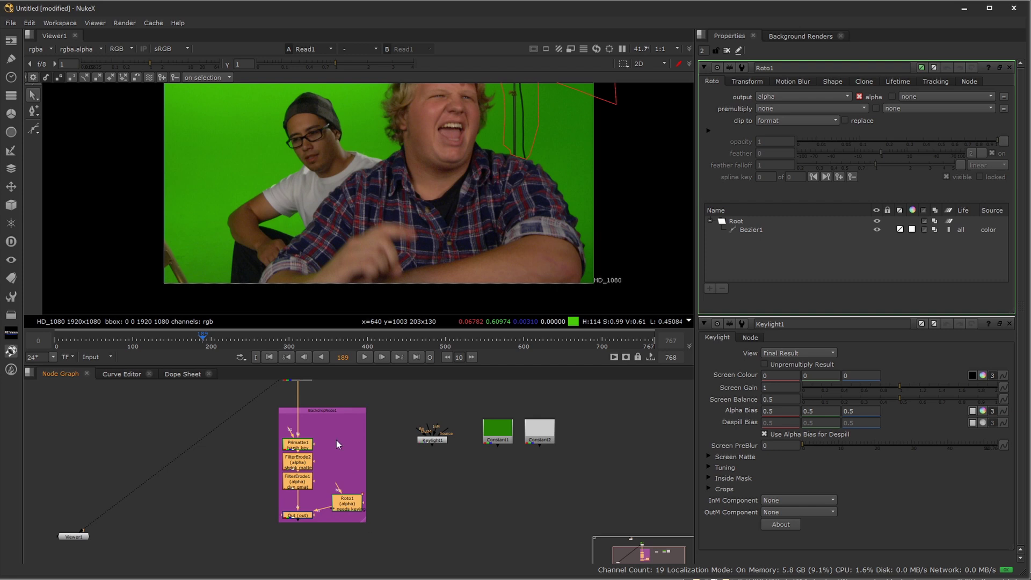
Step: Label the backdrop "dynamic gmat"
double_click(318, 409)
left_click(755, 104)
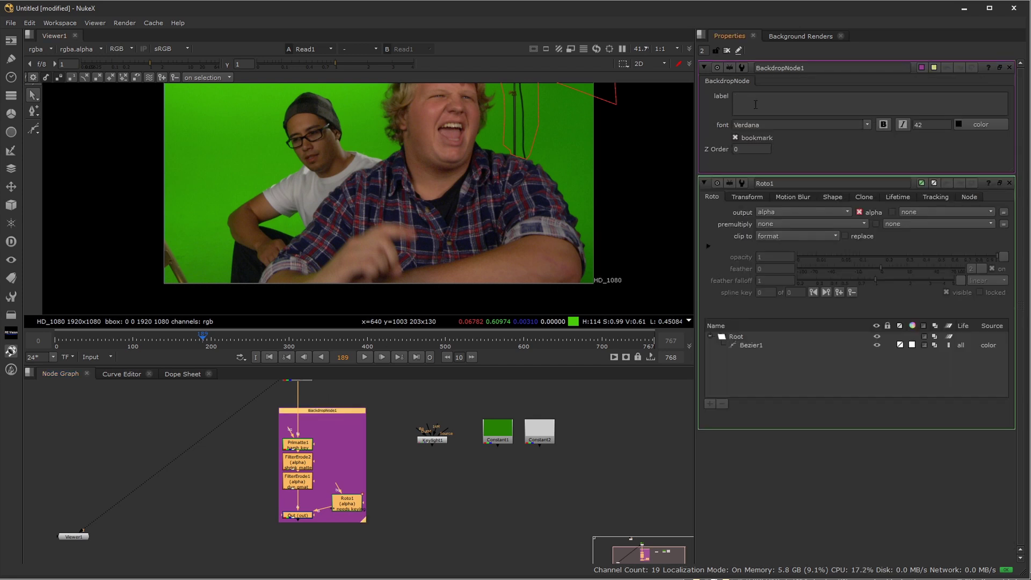
type("dynami")
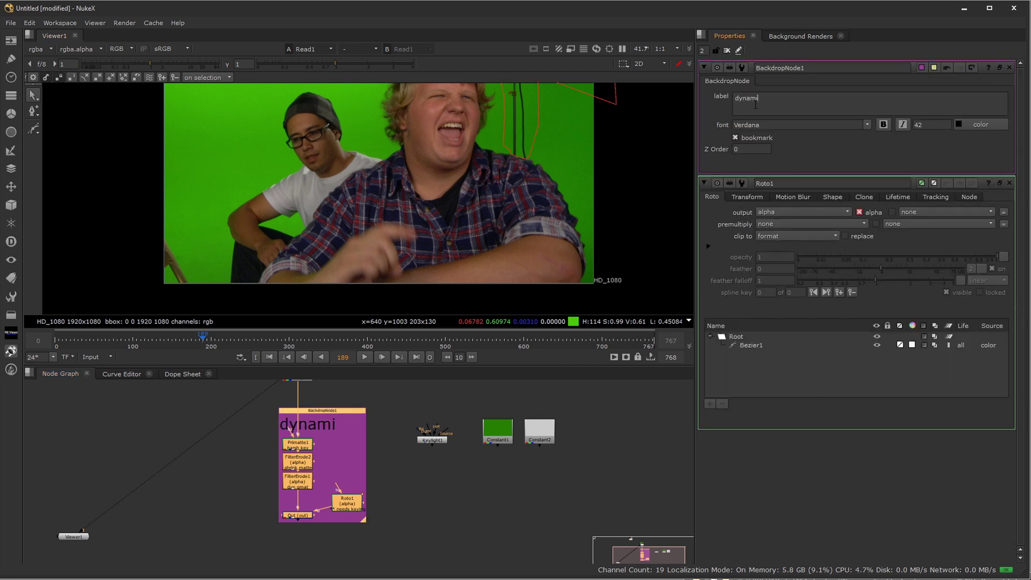
type("c gmat")
Step: Move the backdrop group further down and connect Keylight1's source input to Read1
middle_click_drag(497, 472, 457, 519)
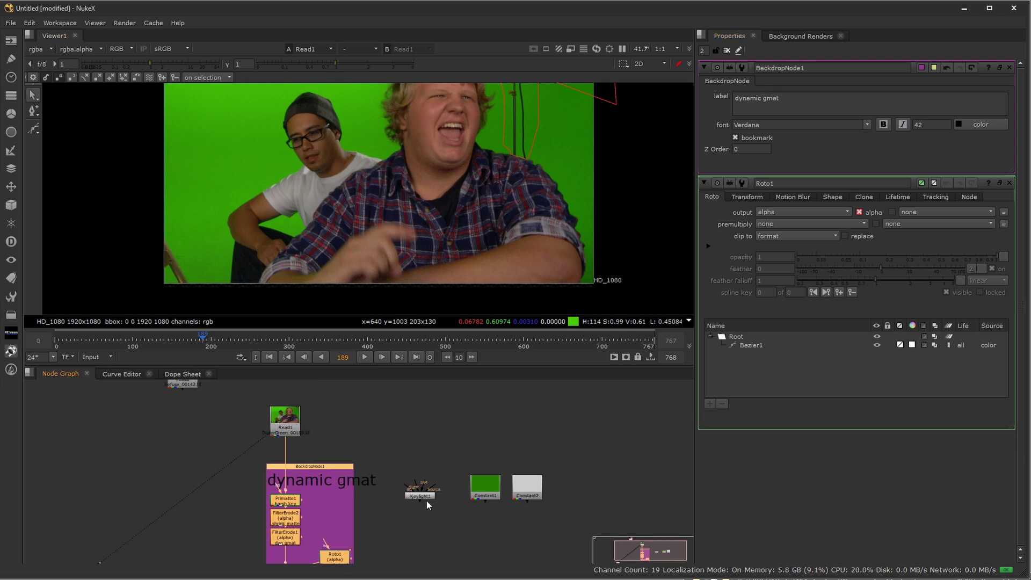
left_click_drag(320, 468, 318, 543)
left_click_drag(423, 494, 219, 397)
scroll(433, 527, "up", 2)
Step: Label the Keylight1 node "head key SR" and show its output in the viewer
double_click(414, 536)
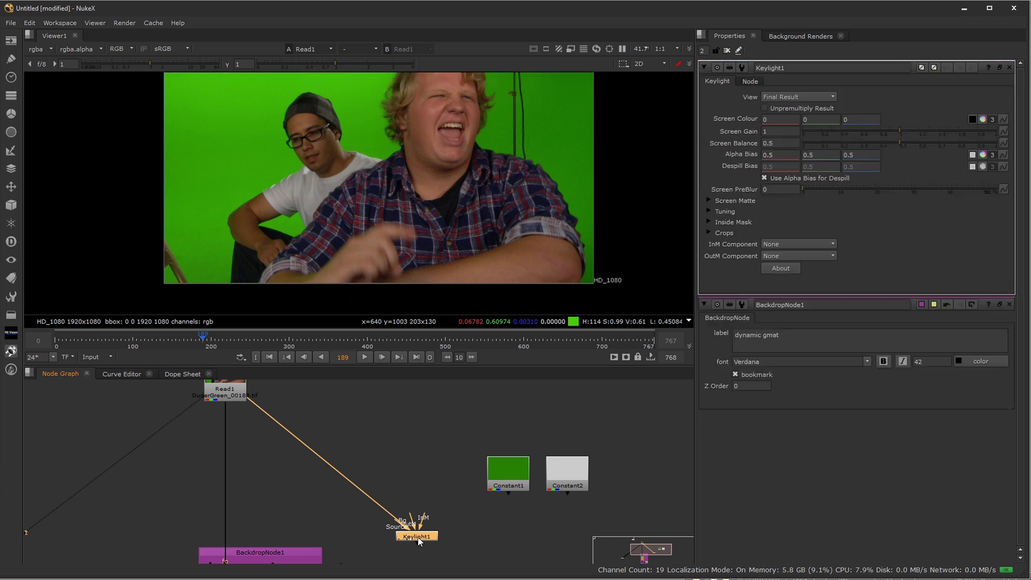
middle_click_drag(491, 153, 480, 226)
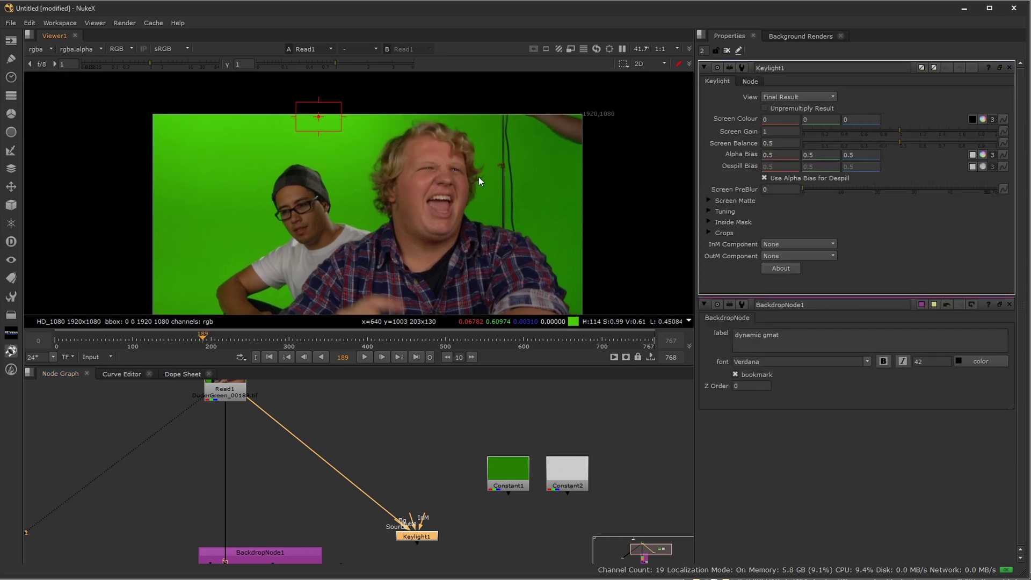
left_click(750, 81)
left_click(768, 109)
type("head key SR")
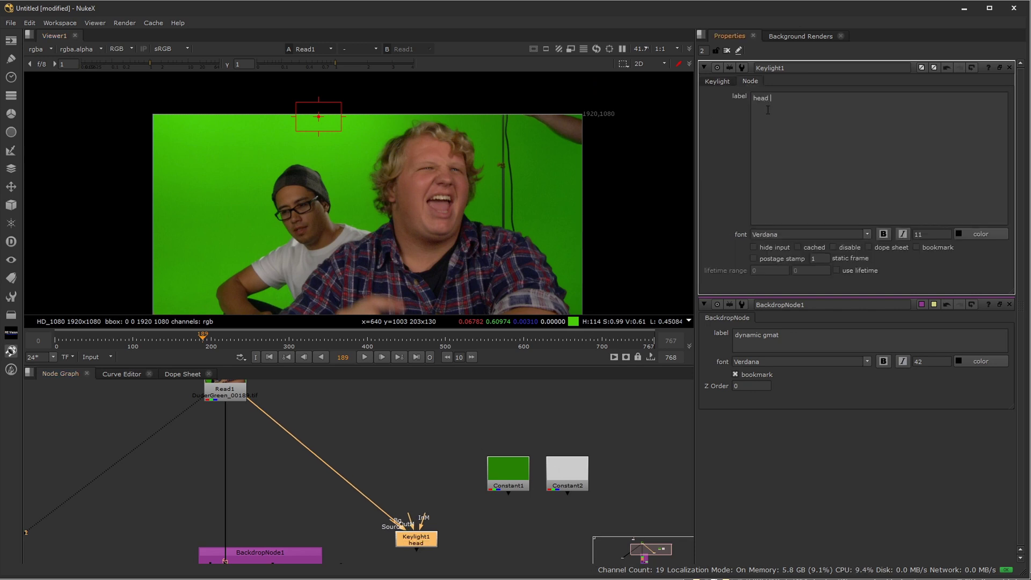
left_click(717, 82)
middle_click_drag(430, 525, 438, 502)
key("1")
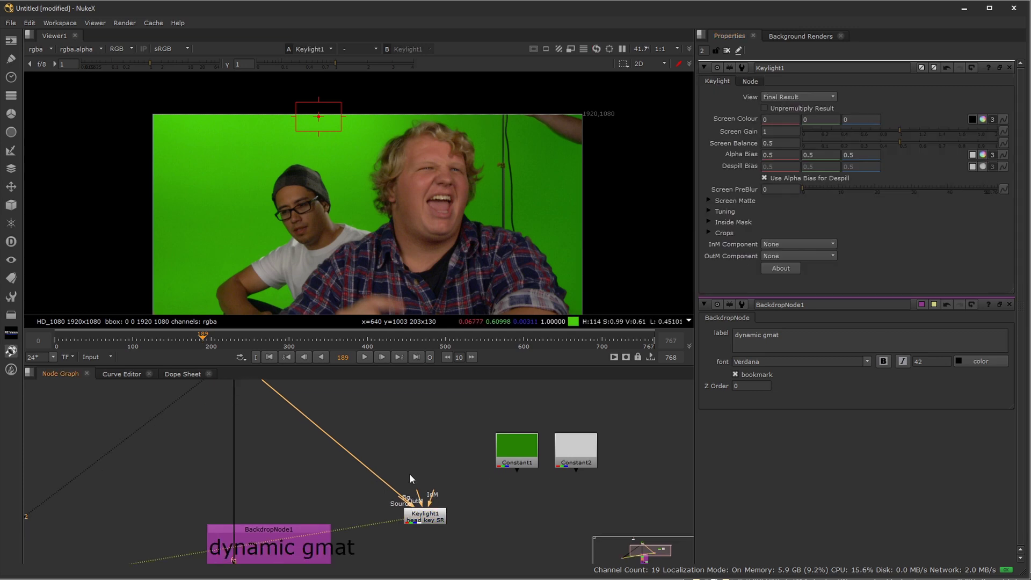
Step: Add an In merge node fed by Keylight1 and place it below the keyer
middle_click_drag(415, 469, 451, 415)
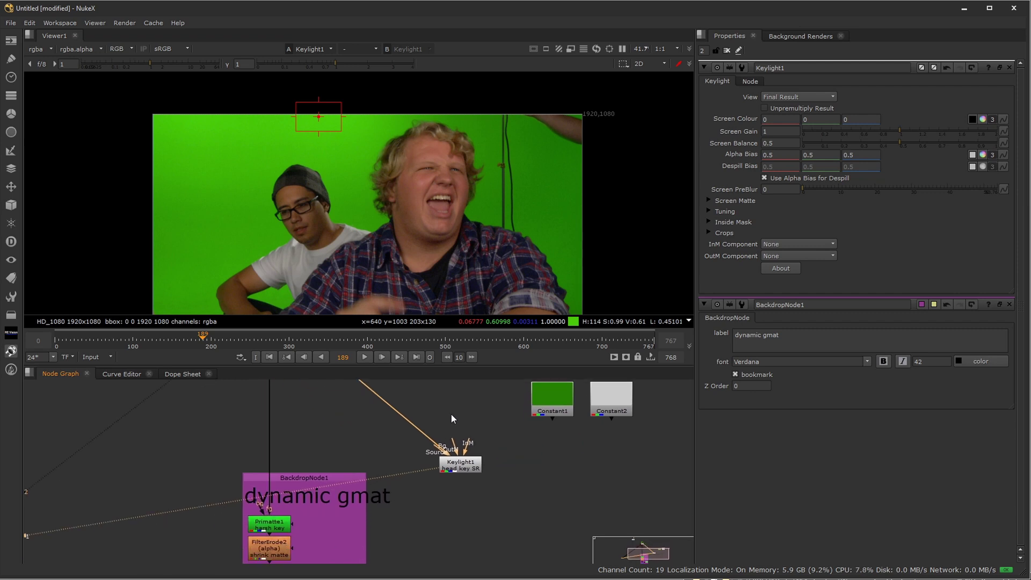
left_click(463, 466)
key("Tab")
type("in")
key("Return")
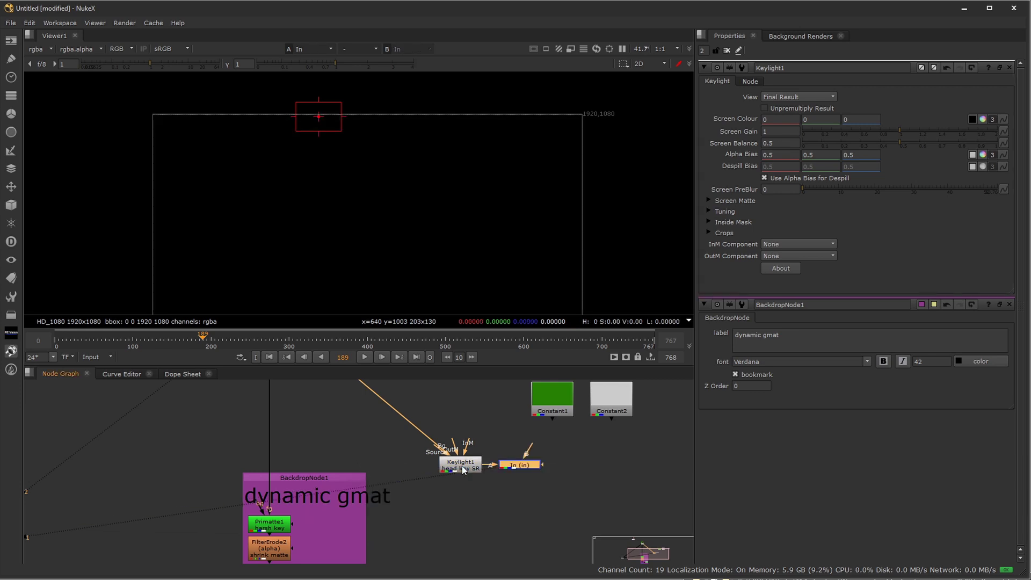
left_click_drag(520, 466, 465, 532)
Step: Move the In node level with the backdrop's lower end, view Keylight1, and connect In's free input to the Out node
middle_click_drag(462, 530, 451, 440)
left_click_drag(452, 440, 452, 560)
middle_click_drag(442, 450, 464, 381)
left_click(447, 462)
key("1")
left_click_drag(437, 506, 258, 486)
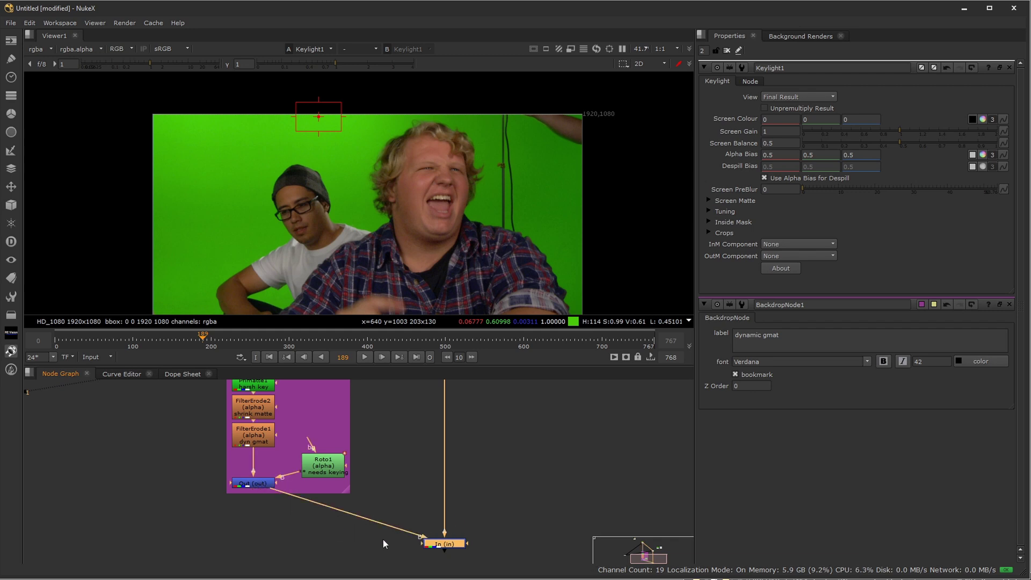
Step: Show the Out node's result in the viewer and check its alpha channel before returning to colour
key("1")
left_click(376, 504)
left_click(268, 483)
key("1")
left_click(310, 425)
key("a")
key("a")
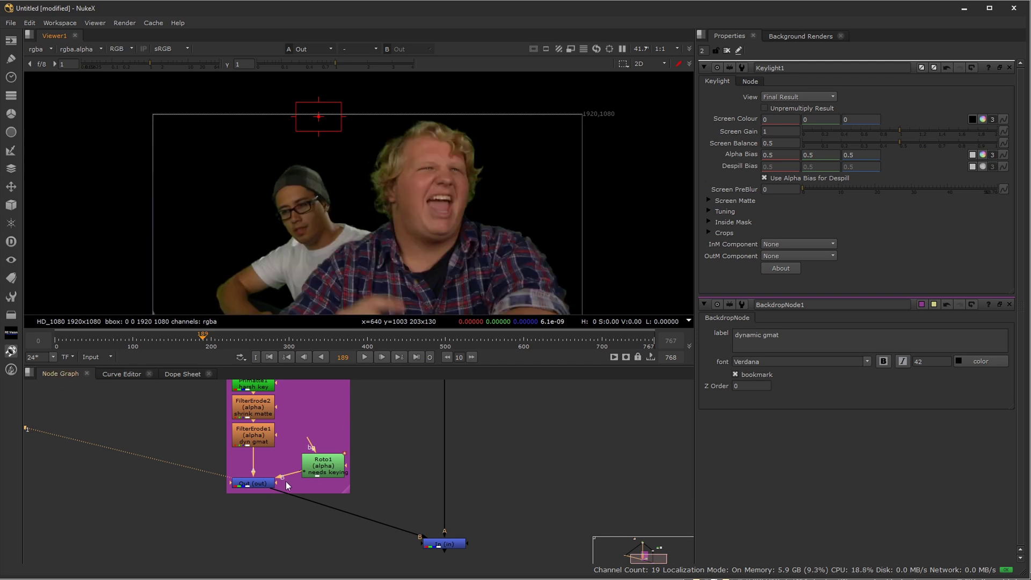
Step: Compare the original Read1 plate with the In merge's result in the viewer
middle_click_drag(325, 428, 313, 535)
middle_click_drag(375, 381, 360, 487)
left_click(228, 394)
key("1")
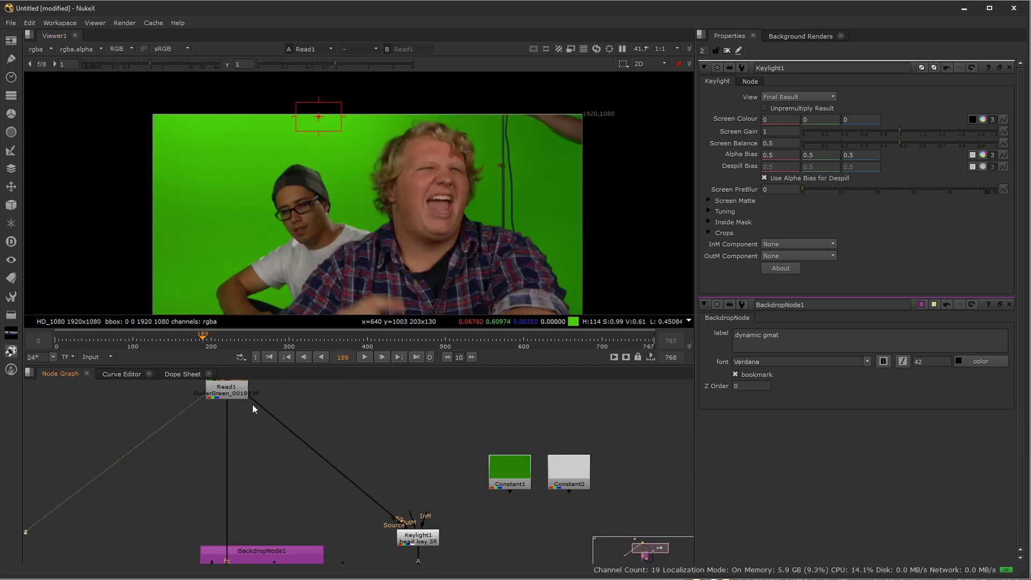
middle_click_drag(394, 446, 362, 314)
middle_click_drag(387, 483, 393, 376)
left_click(412, 512)
key("1")
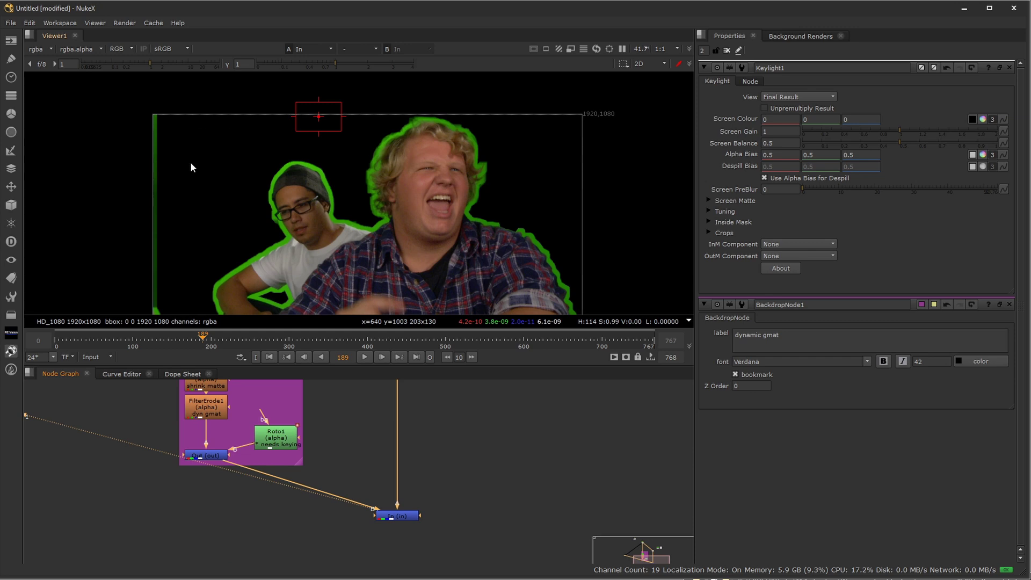
Step: Play a few frames of the In result and inspect the matte edge around the blond man's hair
middle_click_drag(205, 264, 215, 220)
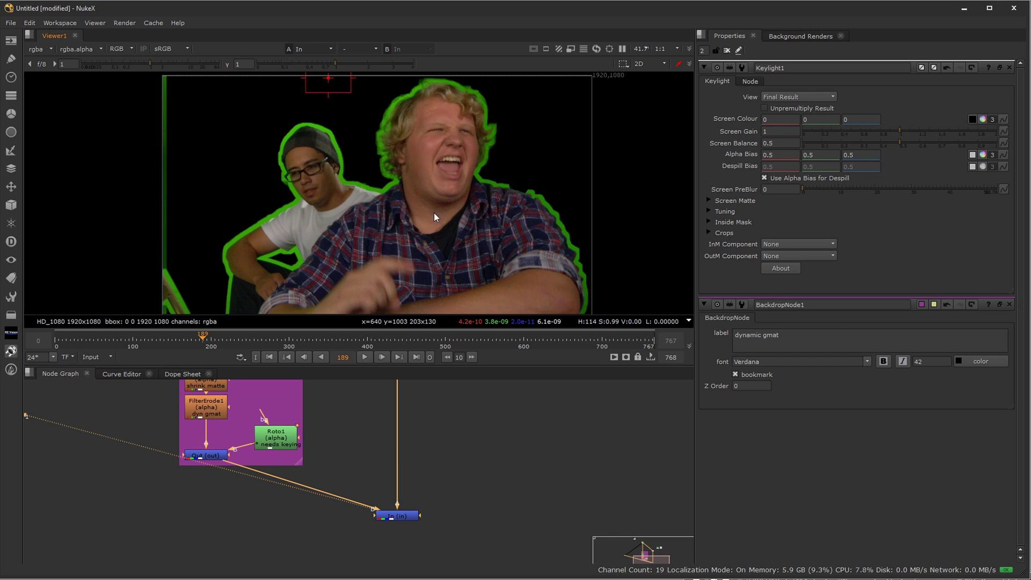
left_click(368, 358)
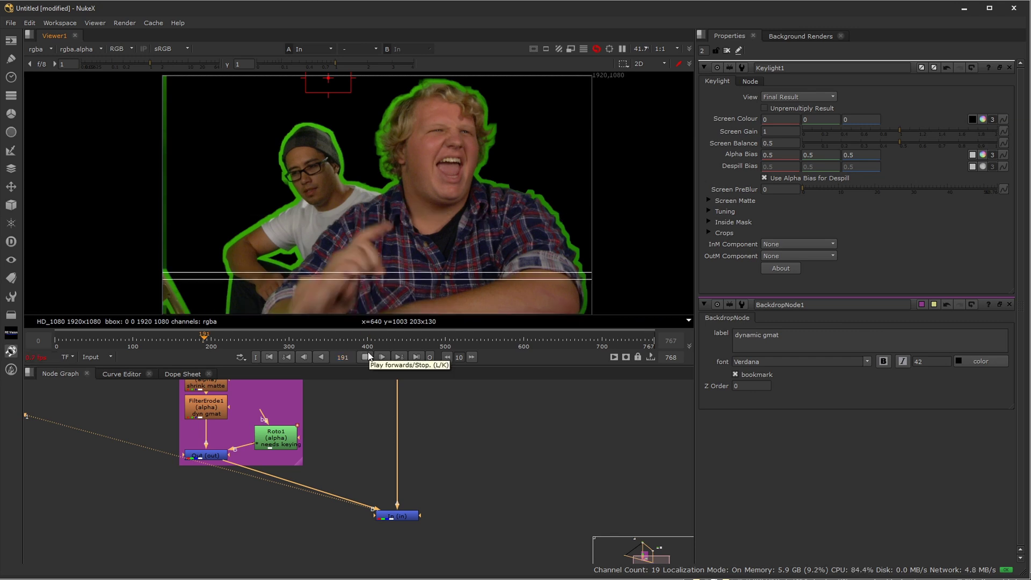
left_click(371, 357)
scroll(425, 208, "down", 2)
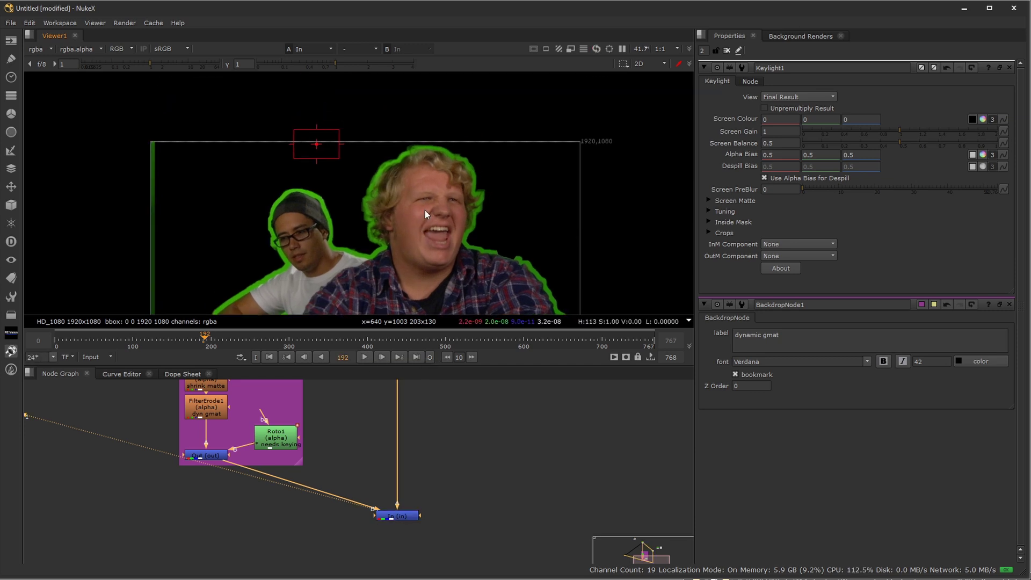
scroll(444, 205, "up", 5)
scroll(437, 186, "up", 4)
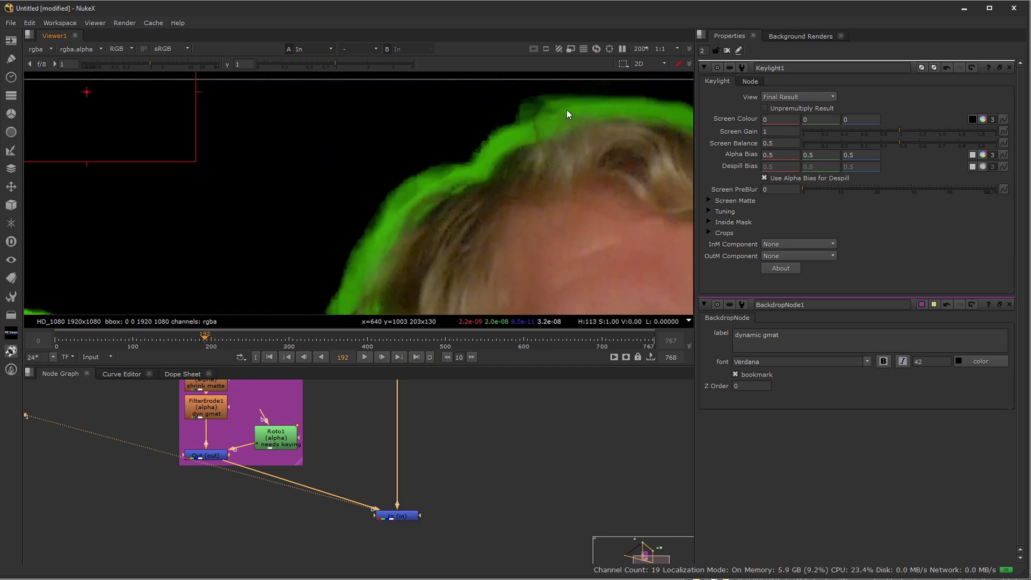
Step: Expand the dynamic garbage matte by setting FilterErode1's size to -27
middle_click_drag(337, 425, 340, 486)
middle_click_drag(216, 459, 234, 470)
double_click(231, 480)
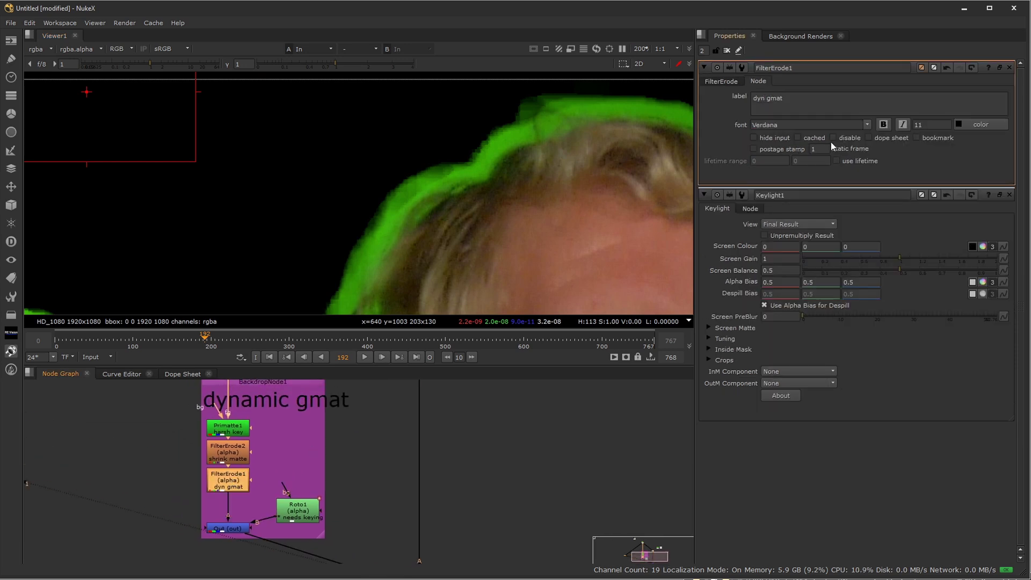
left_click(720, 82)
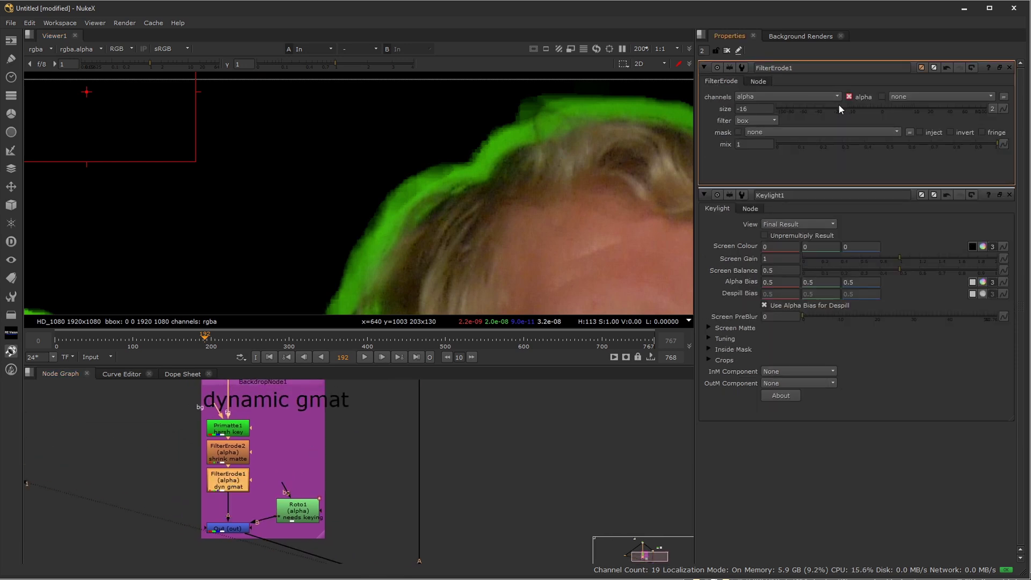
left_click_drag(839, 105, 828, 111)
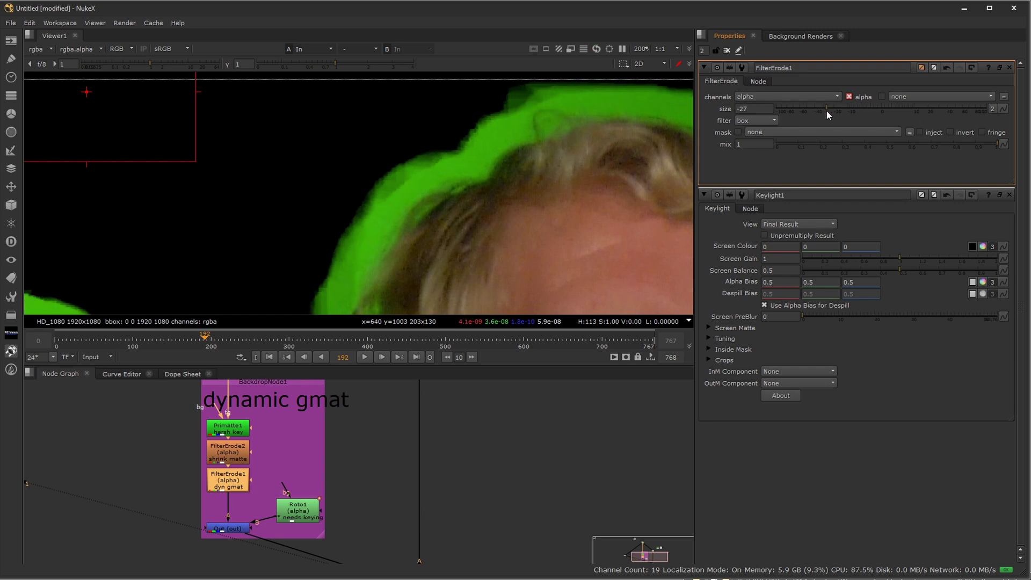
scroll(426, 165, "down", 5)
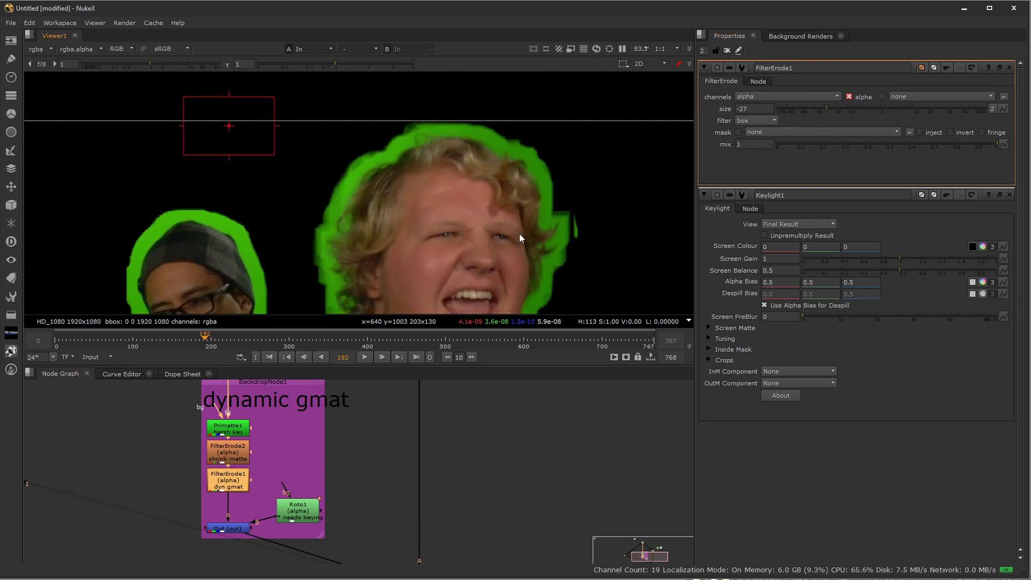
middle_click_drag(533, 241, 498, 173)
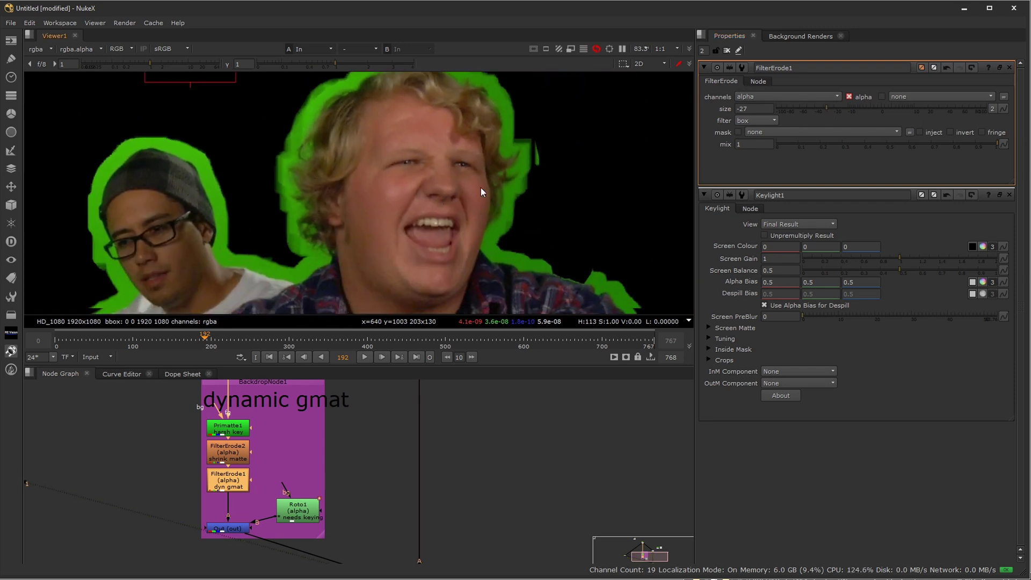
Step: Open Roto1's settings and try feeding In without the roto merge, restoring its connection to Out
scroll(450, 158, "down", 3)
scroll(532, 223, "up", 4)
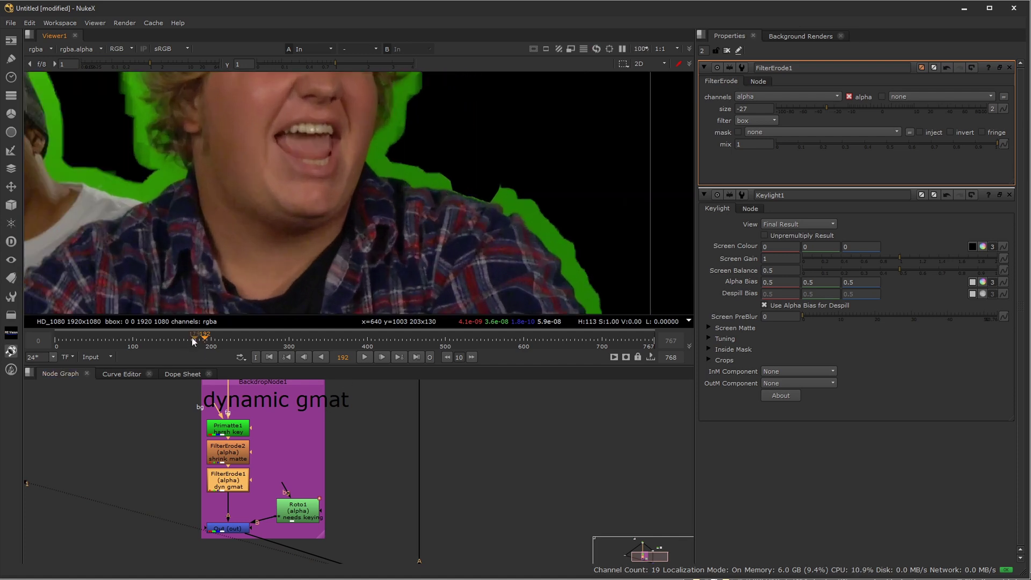
scroll(347, 474, "up", 1)
double_click(299, 519)
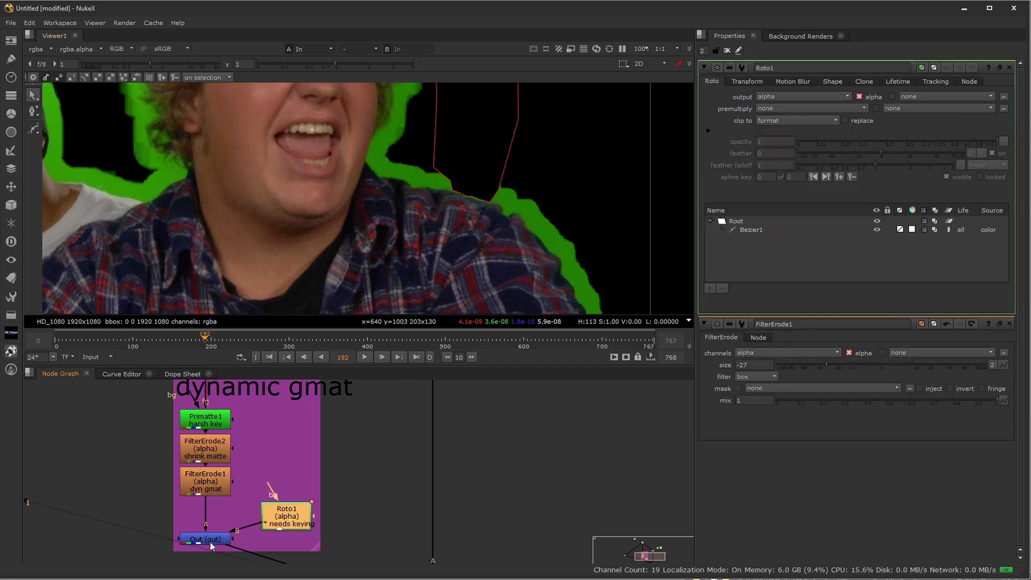
left_click_drag(217, 540, 217, 486)
middle_click_drag(339, 515, 328, 425)
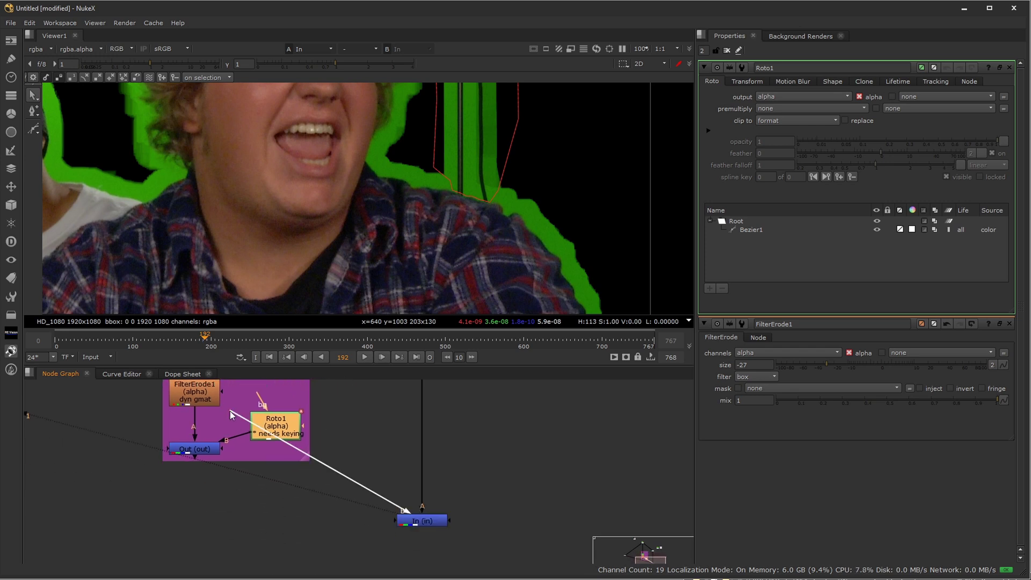
middle_click_drag(378, 392, 376, 487)
Step: Open Keylight1 and sample its Screen Colour from the green area beside the blond man's hair
scroll(376, 465, "down", 2)
middle_click_drag(415, 174, 428, 286)
middle_click_drag(431, 191, 445, 252)
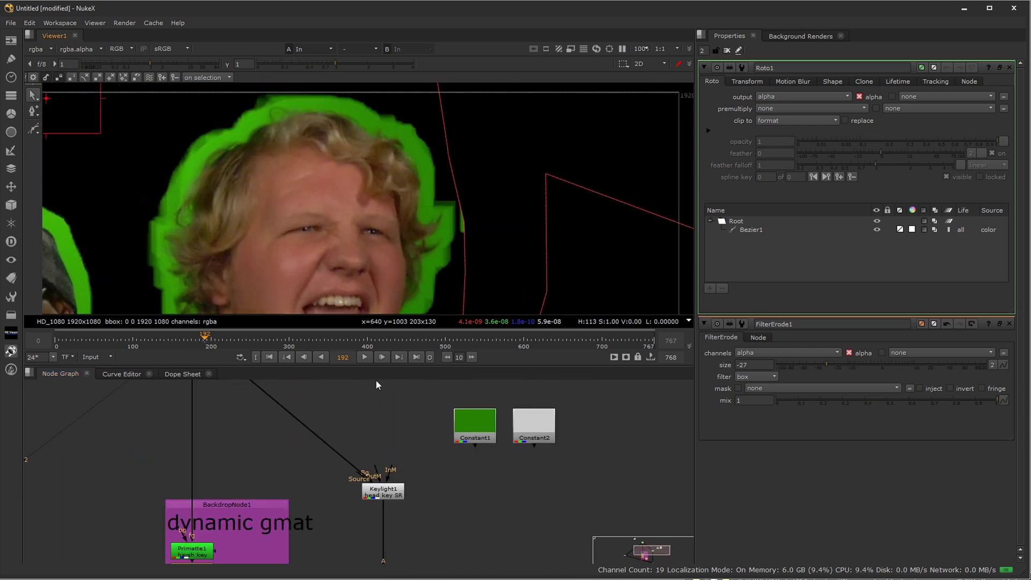
double_click(386, 490)
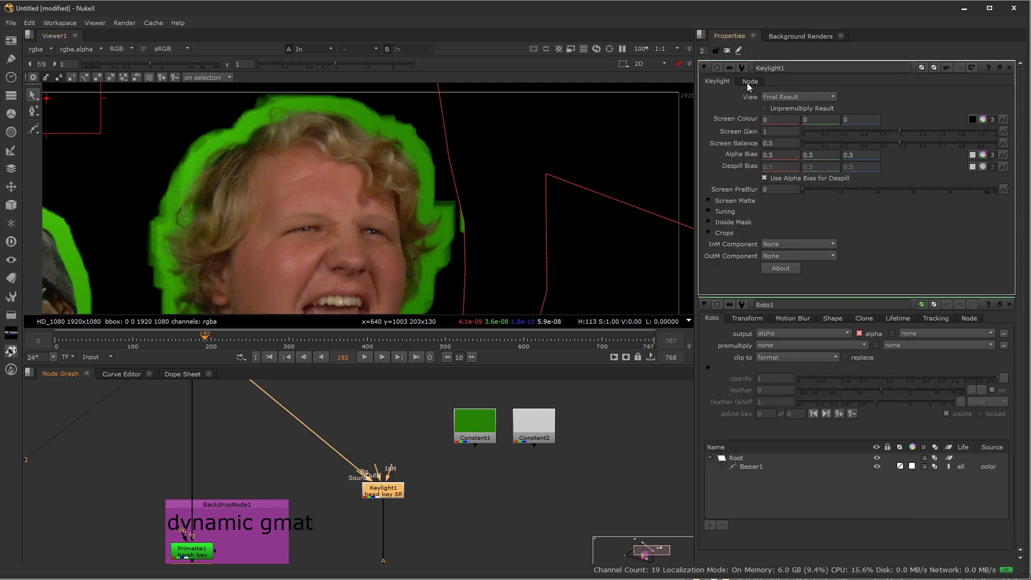
left_click(975, 120)
scroll(444, 232, "up", 5)
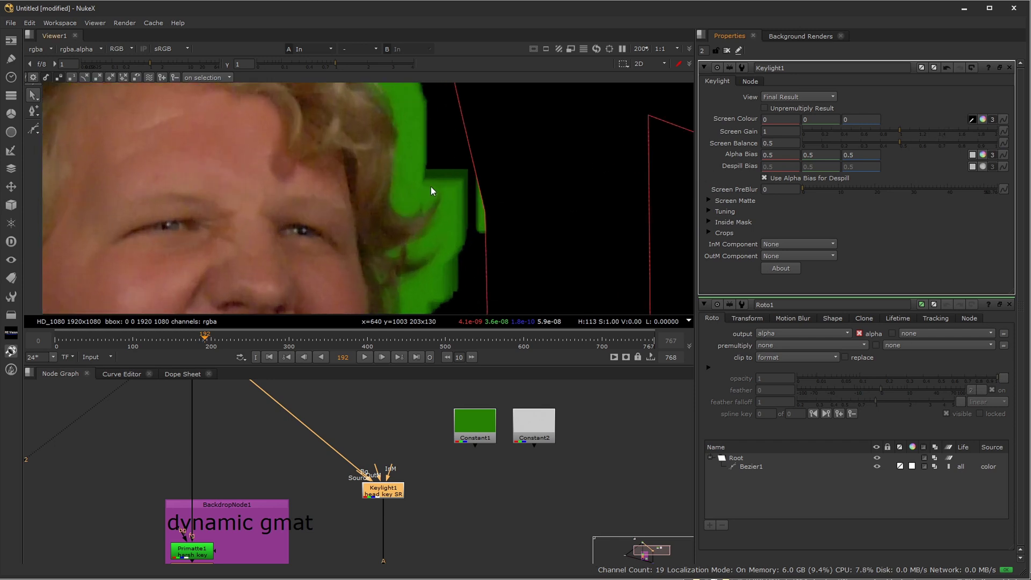
middle_click_drag(450, 273, 432, 177)
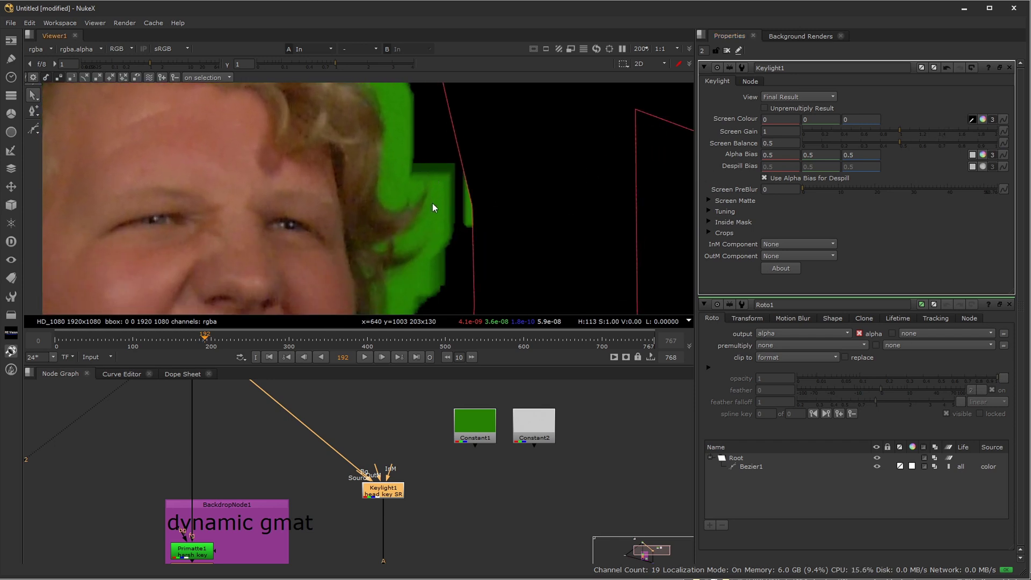
middle_click_drag(417, 273, 415, 200)
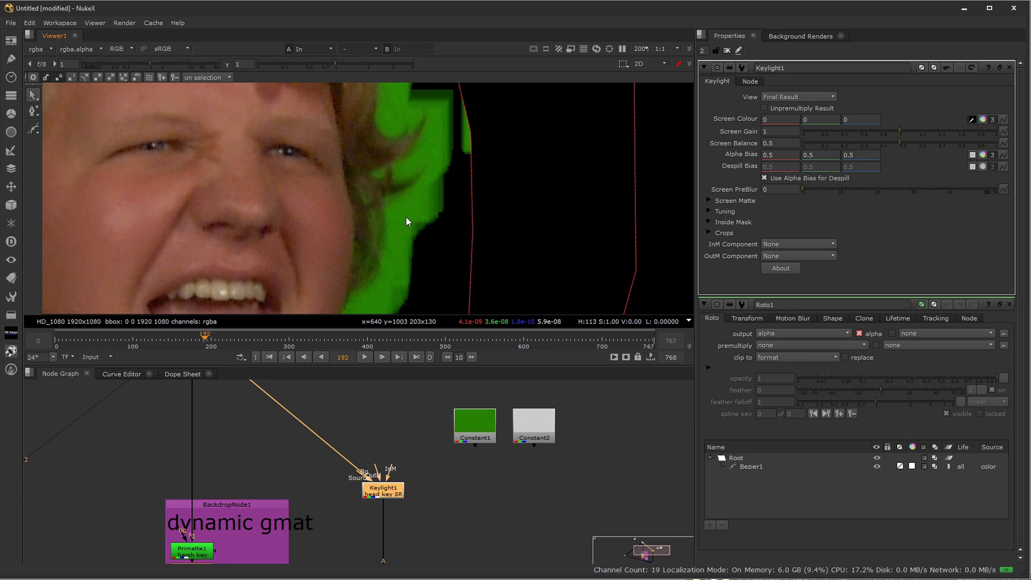
left_click(404, 215, "ctrl")
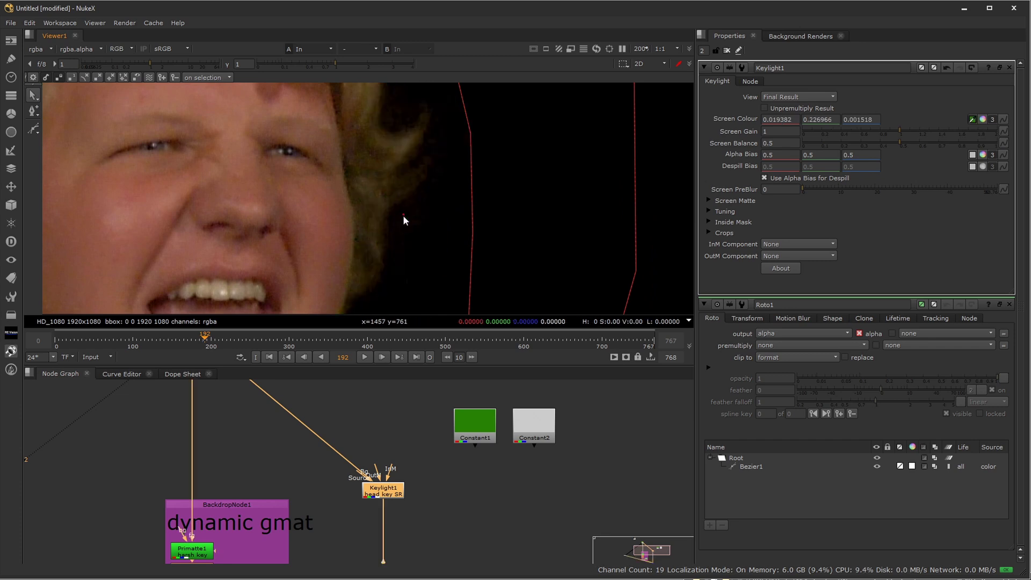
Step: Inspect the In merge's alpha around both heads, raising the viewer gamma to 4 and resetting it
key("a")
scroll(424, 248, "down", 4)
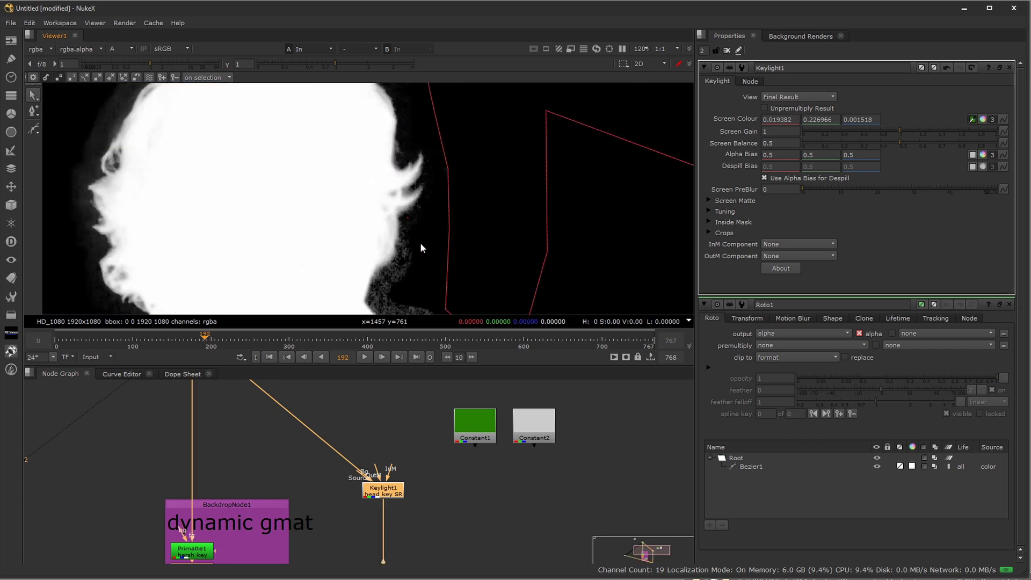
scroll(398, 217, "up", 2)
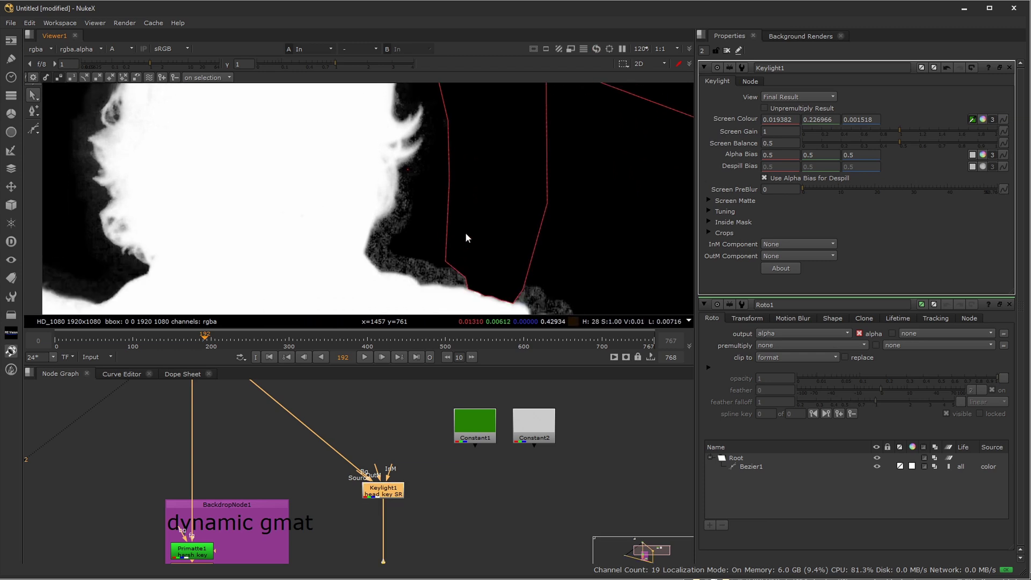
scroll(432, 217, "up", 3)
scroll(397, 237, "down", 6)
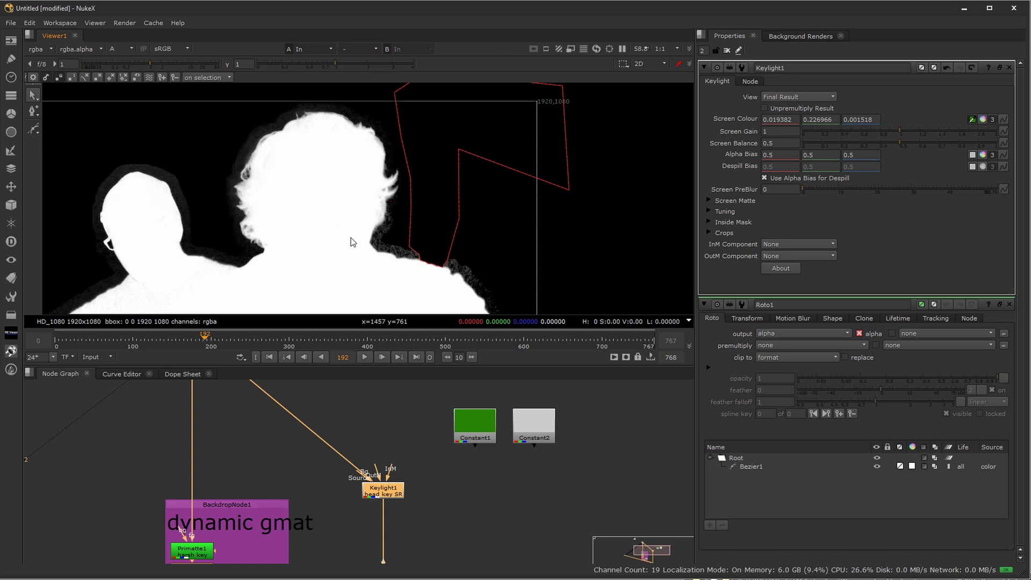
scroll(361, 211, "up", 3)
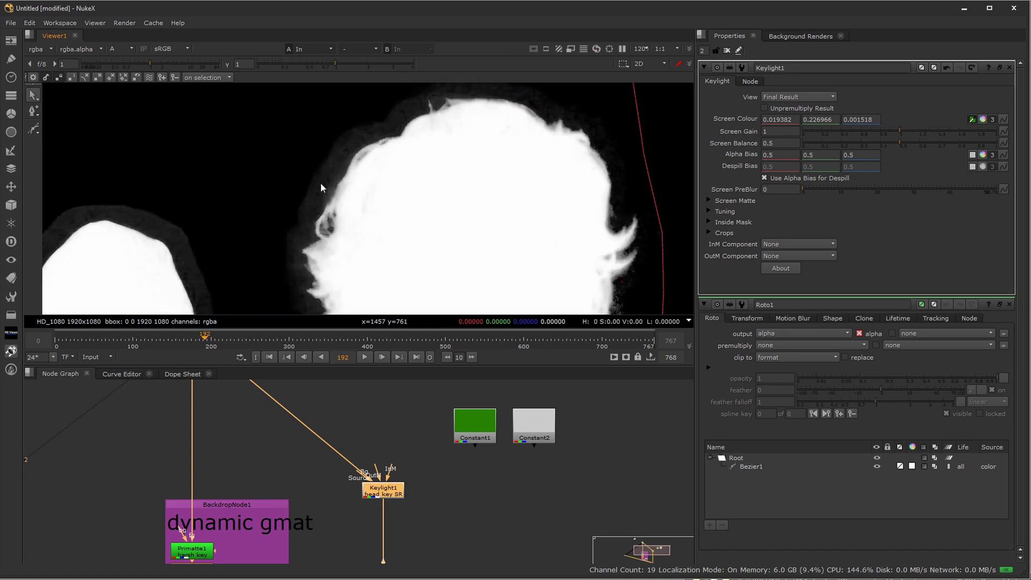
left_click_drag(343, 63, 437, 93)
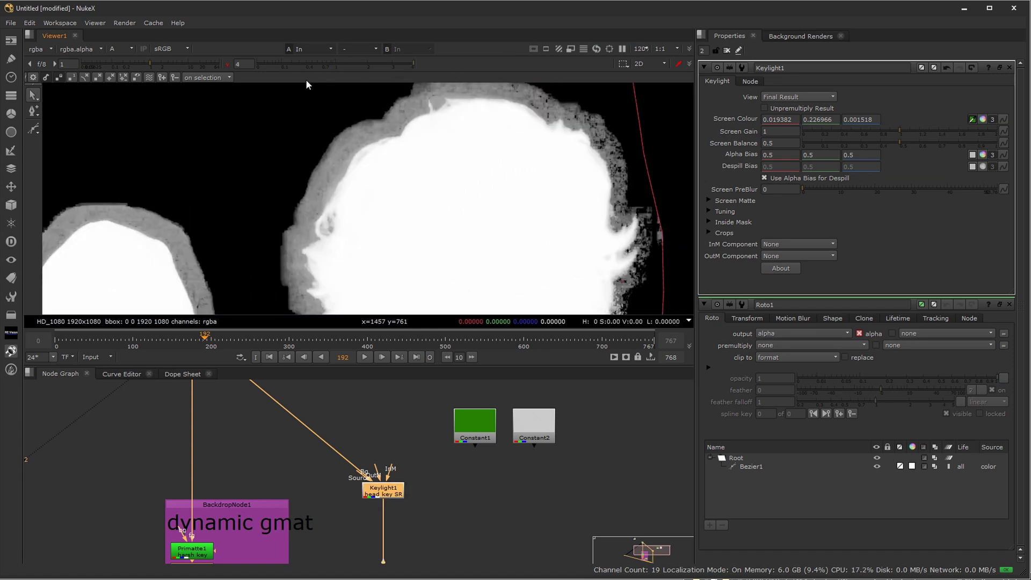
left_click(228, 65)
scroll(518, 157, "down", 2)
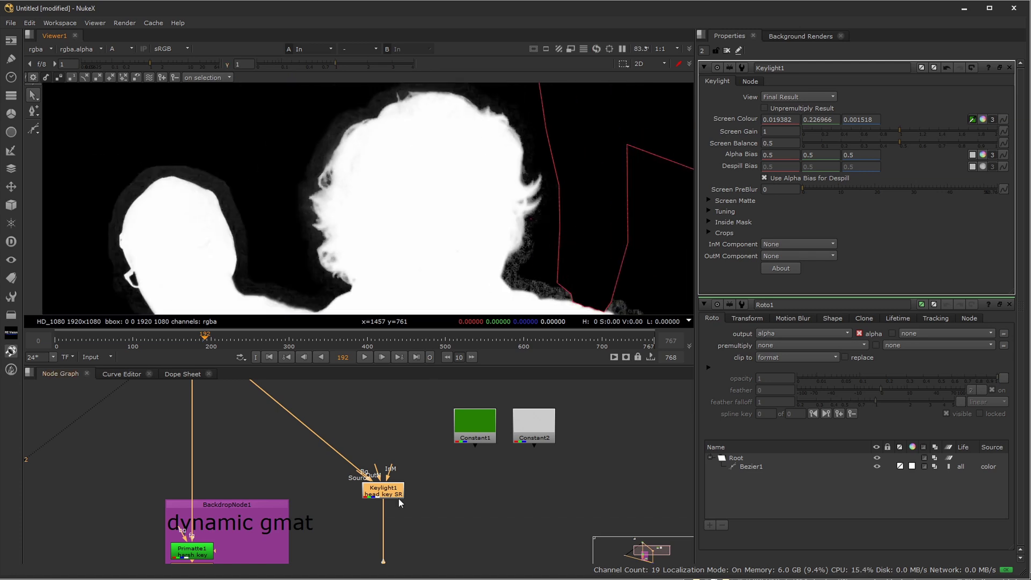
Step: Show Keylight1's unmasked alpha in the viewer and raise the viewer gamma to 4
middle_click_drag(390, 510, 380, 479)
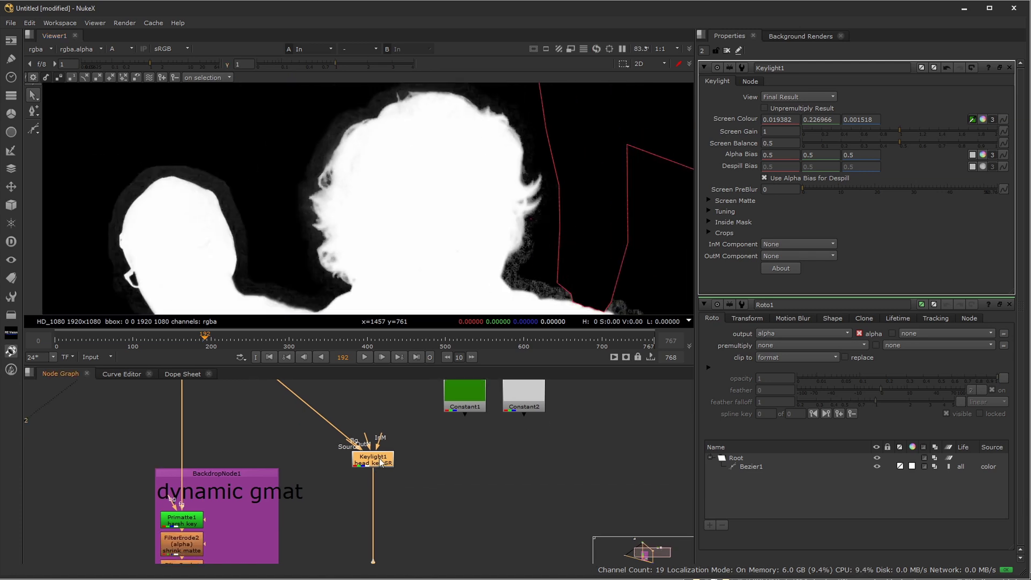
key("1")
scroll(471, 252, "down", 3)
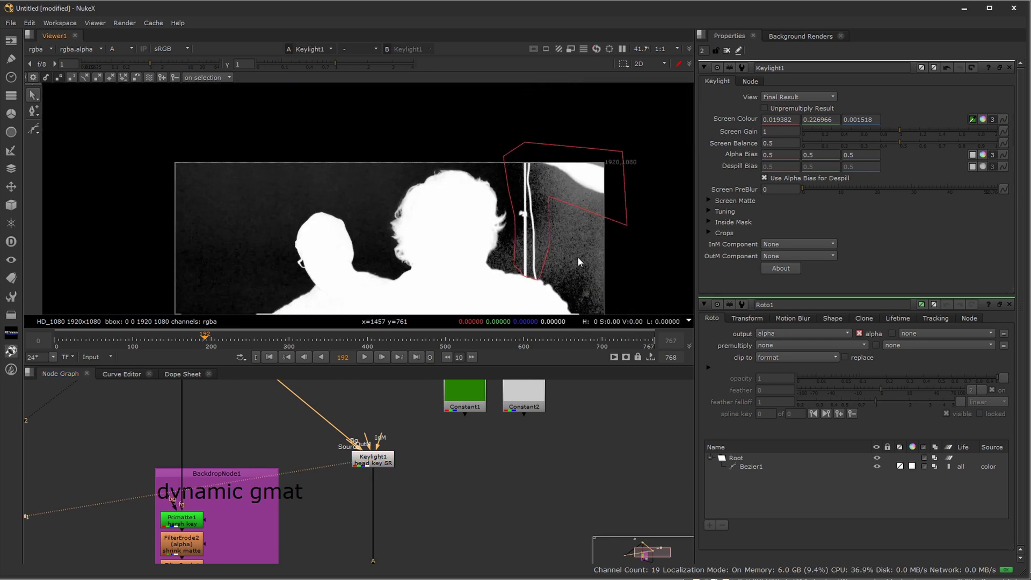
middle_click_drag(569, 242, 496, 190)
left_click_drag(336, 64, 466, 73)
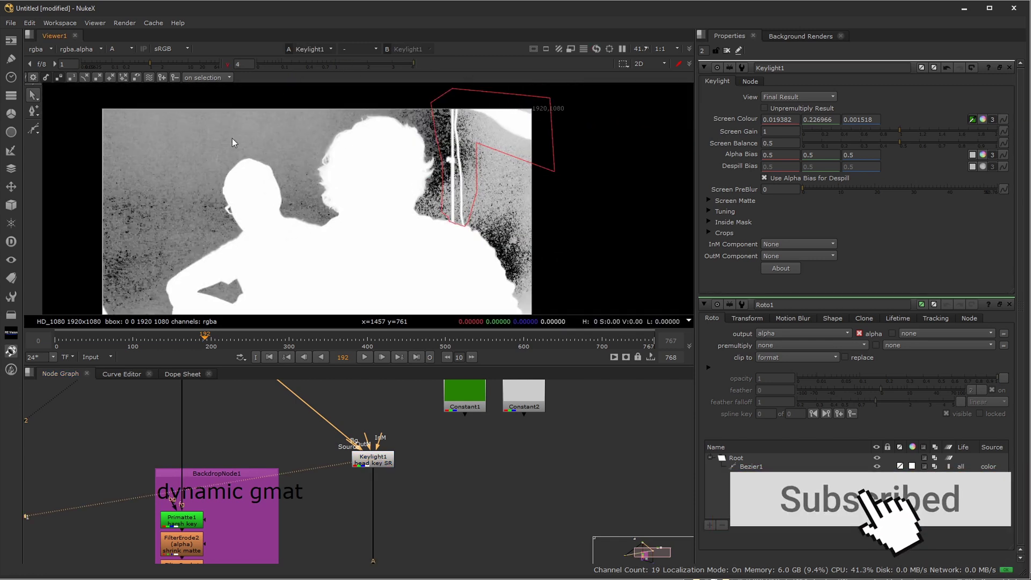
Step: Show the In merge's alpha in the viewer to compare the garbage-matted key with the raw Keylight matte
middle_click_drag(382, 546, 391, 474)
left_click(402, 493)
key("1")
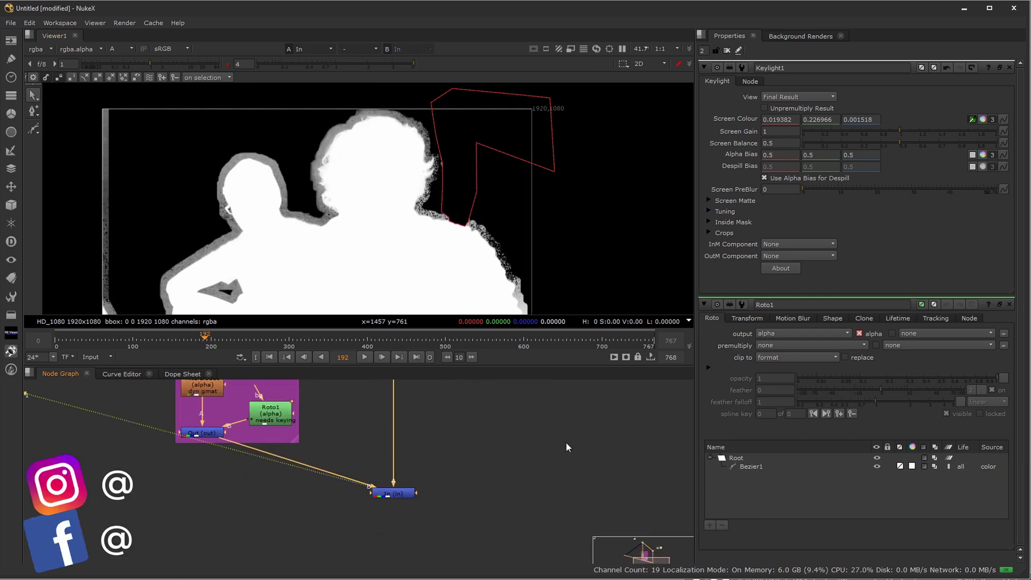
middle_click_drag(492, 433, 487, 563)
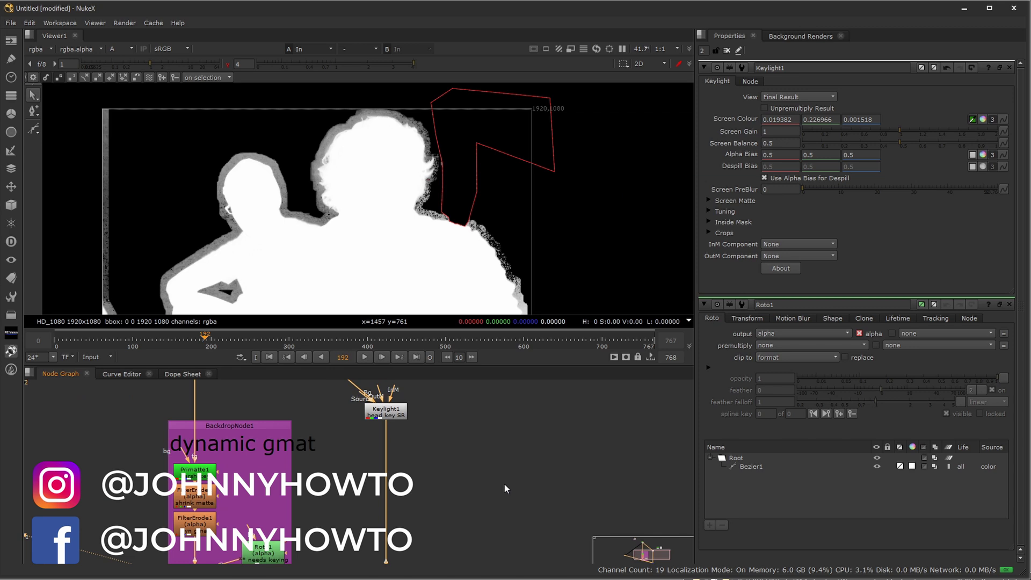